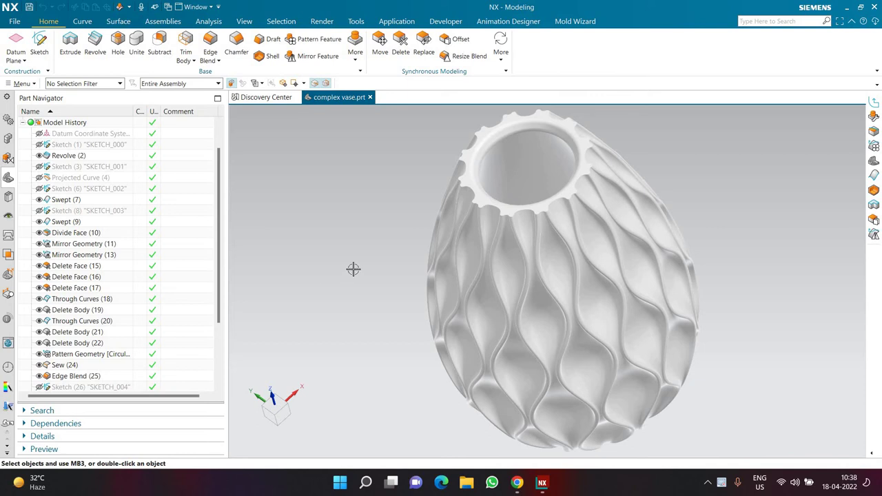
# - Inspect the finished complex vase model from several sides and close its part file
pyautogui.moveTo(358, 310)
pyautogui.mouseDown(button='middle')
pyautogui.moveTo(364, 301)
pyautogui.moveTo(370, 329)
pyautogui.moveTo(369, 269)
pyautogui.moveTo(359, 310)
pyautogui.moveTo(365, 329)
pyautogui.mouseUp(button='middle')
pyautogui.scroll(1, 640, 271)
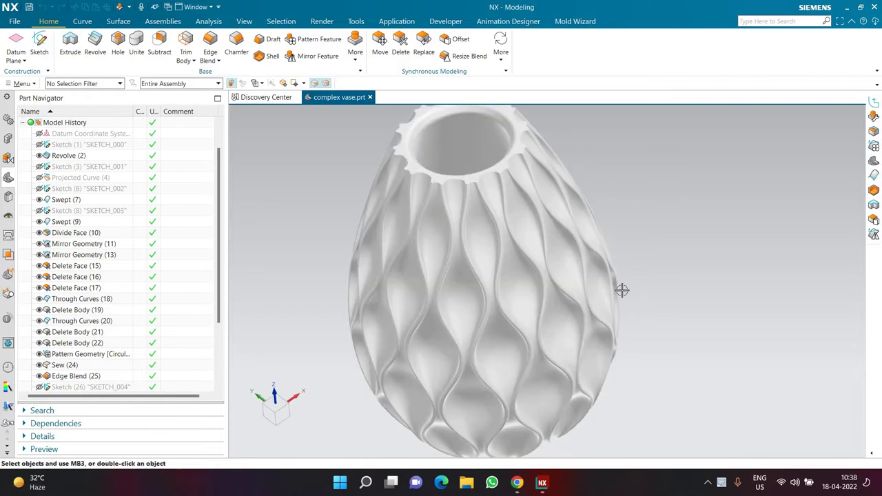
pyautogui.moveTo(589, 287); pyautogui.dragTo(432, 232, button='middle')
pyautogui.scroll(-2, 439, 238)
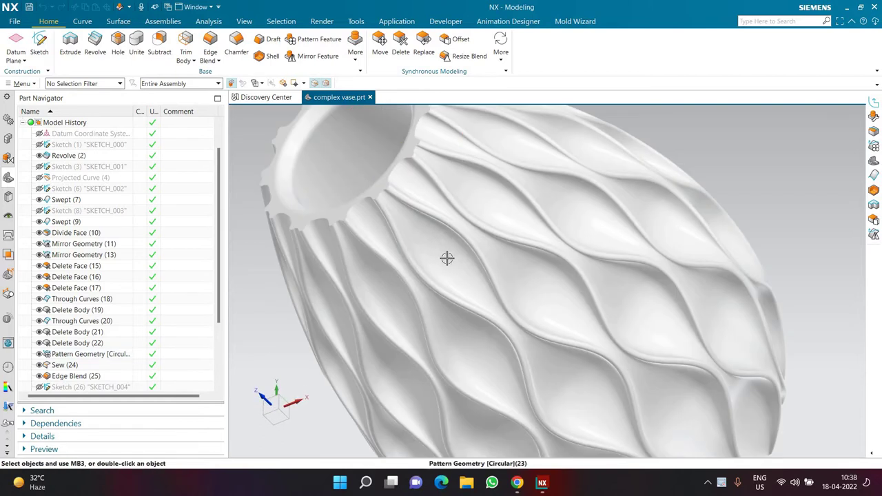
pyautogui.scroll(2, 447, 258)
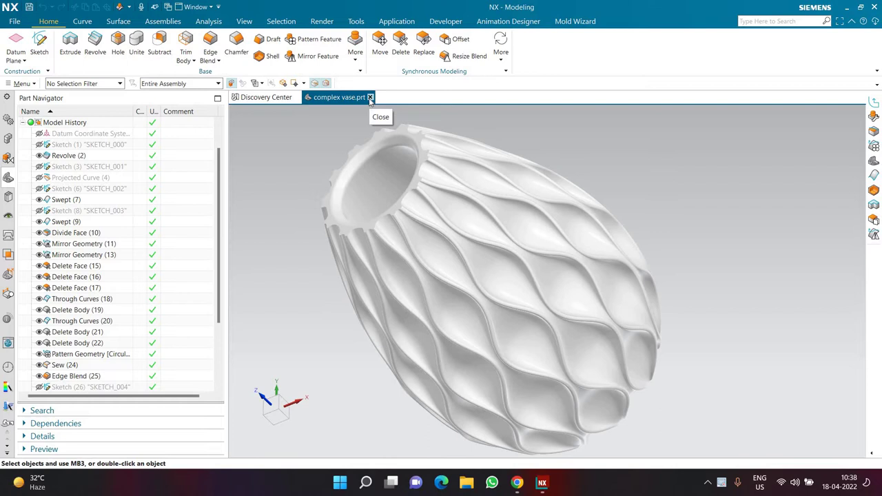
pyautogui.click(370, 97)
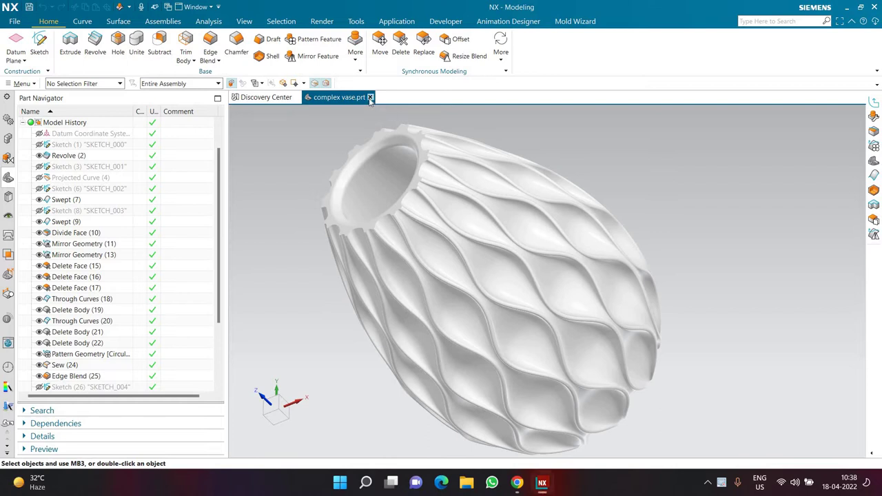
# - Create a new part from the millimetre Model template and start a sketch on the Front plane
pyautogui.click(13, 45)
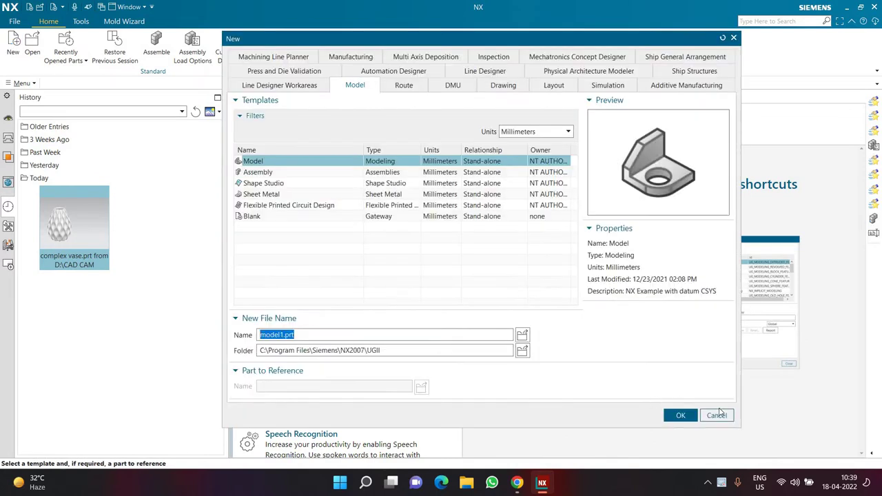
pyautogui.press('Return')
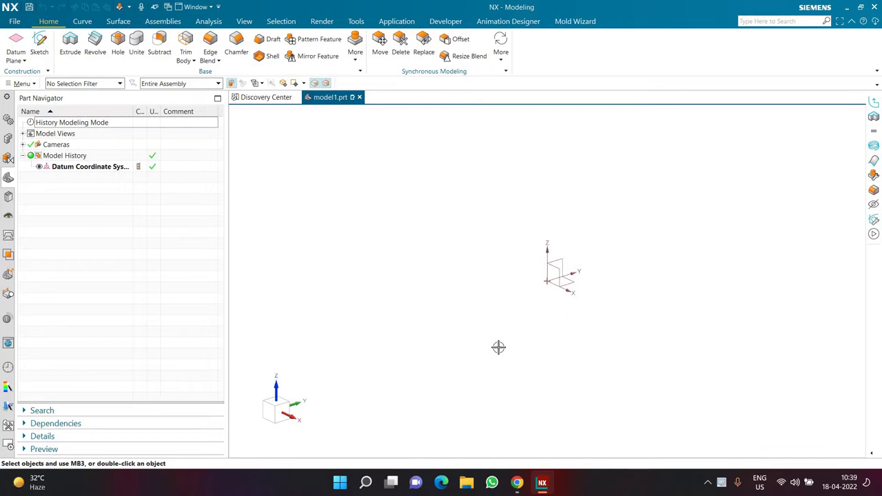
pyautogui.click(39, 45)
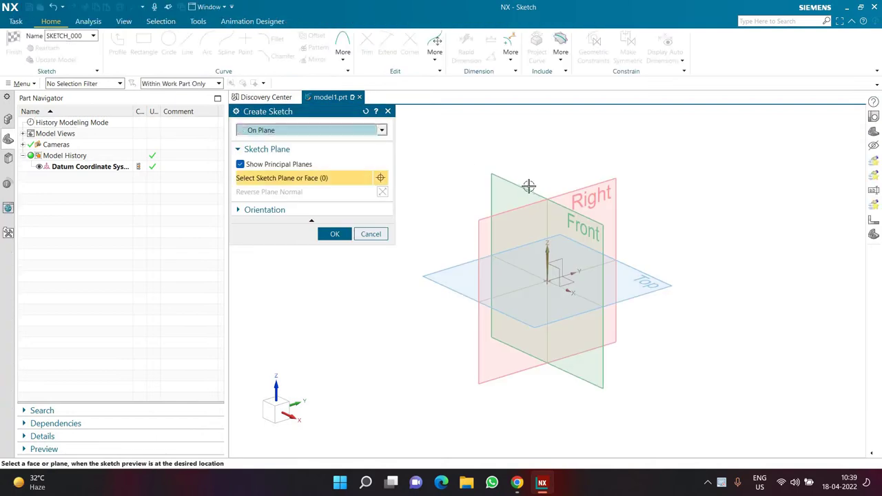
pyautogui.click(484, 200)
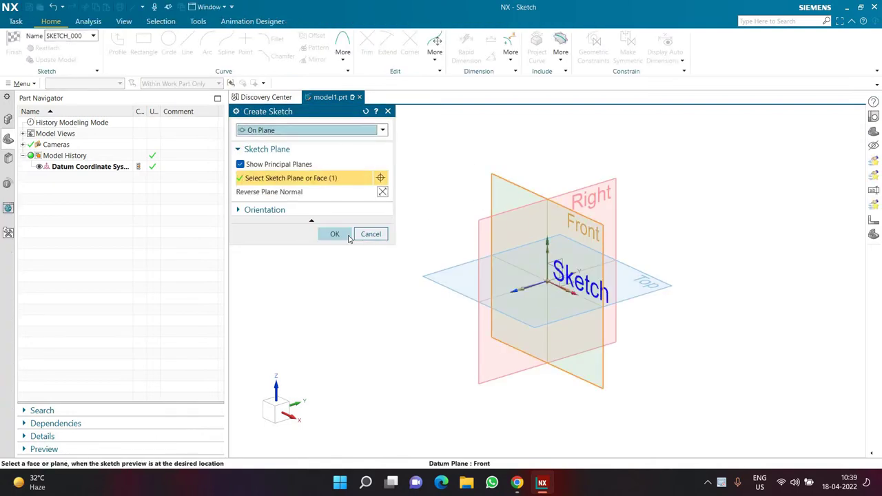
pyautogui.click(334, 235)
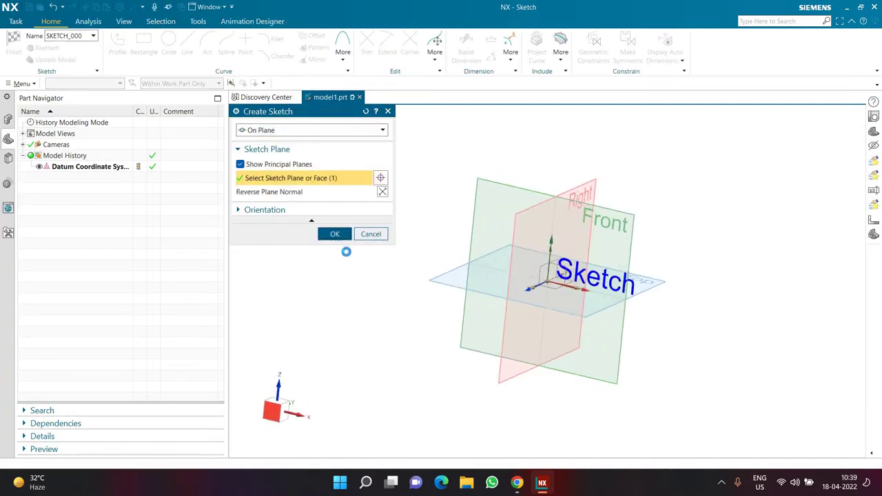
# - Sketch a vertical line about 295 mm up from the origin and a horizontal line about 90 mm outward from its upper end
pyautogui.click(548, 281)
pyautogui.click(547, 158)
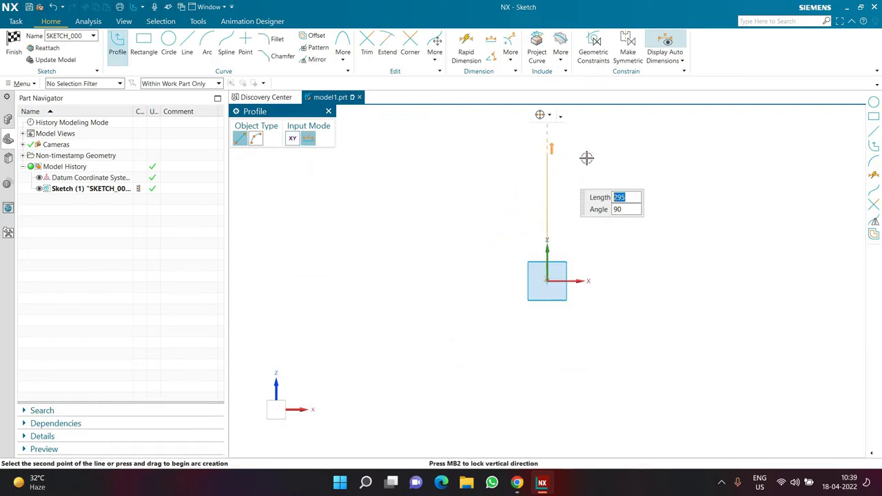
pyautogui.click(585, 157)
pyautogui.press('Escape')
pyautogui.scroll(2, 596, 188)
pyautogui.press('z')
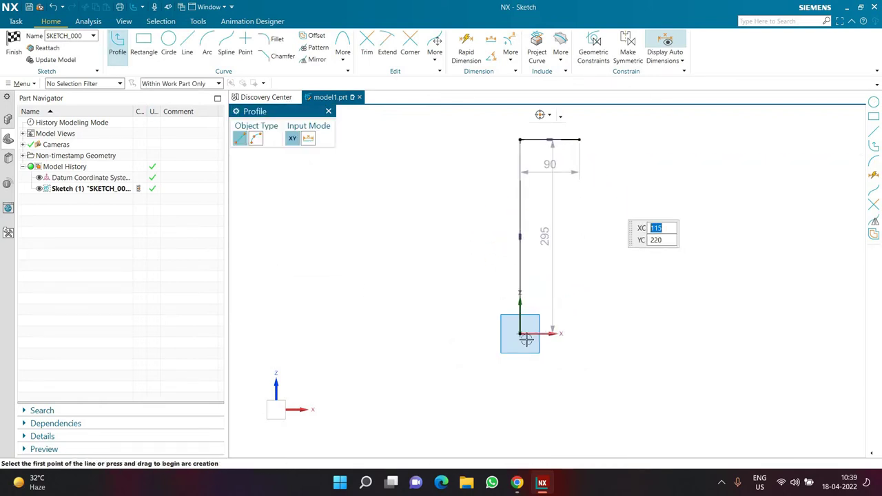
# - Sketch a horizontal line about 120 mm long from the origin along the positive X axis
pyautogui.click(520, 334)
pyautogui.click(599, 333)
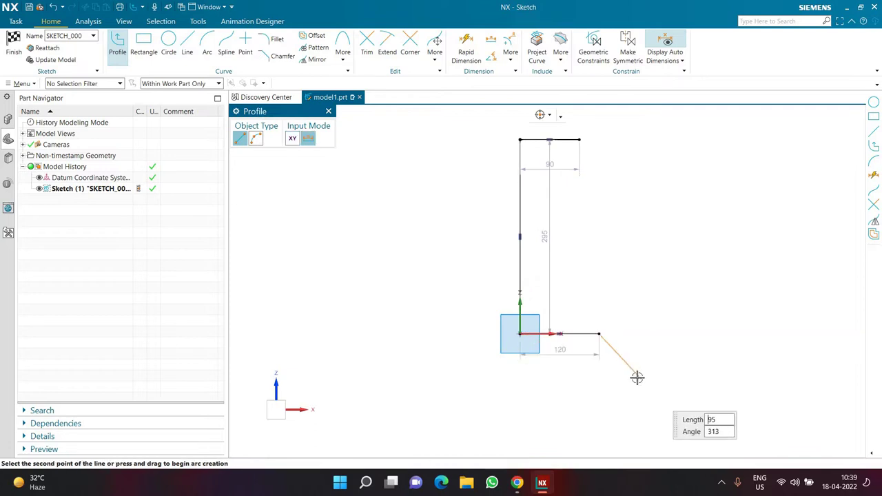
pyautogui.press('Escape')
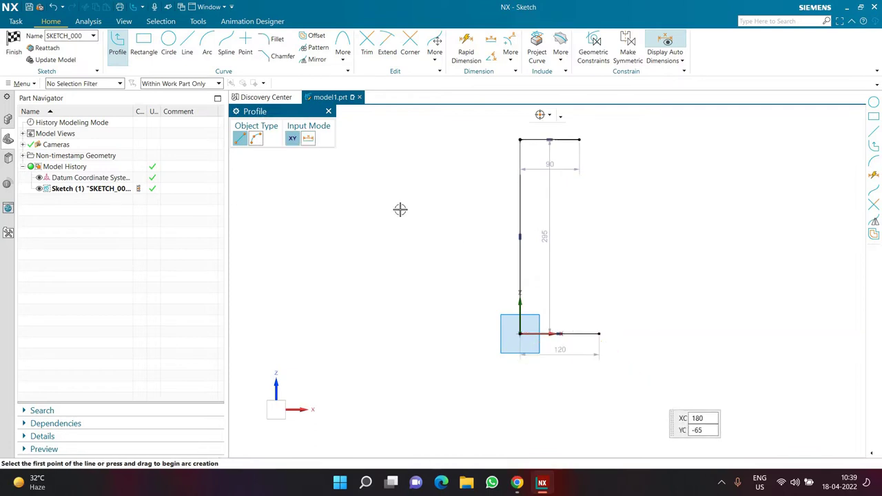
# - Dimension the vertical line's length to 140 mm with Rapid Dimension
pyautogui.click(457, 60)
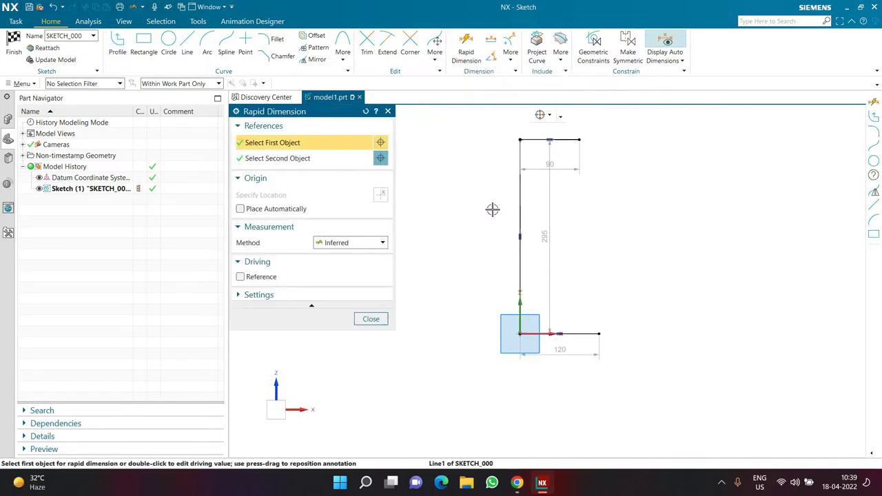
pyautogui.click(455, 260)
pyautogui.write('1')
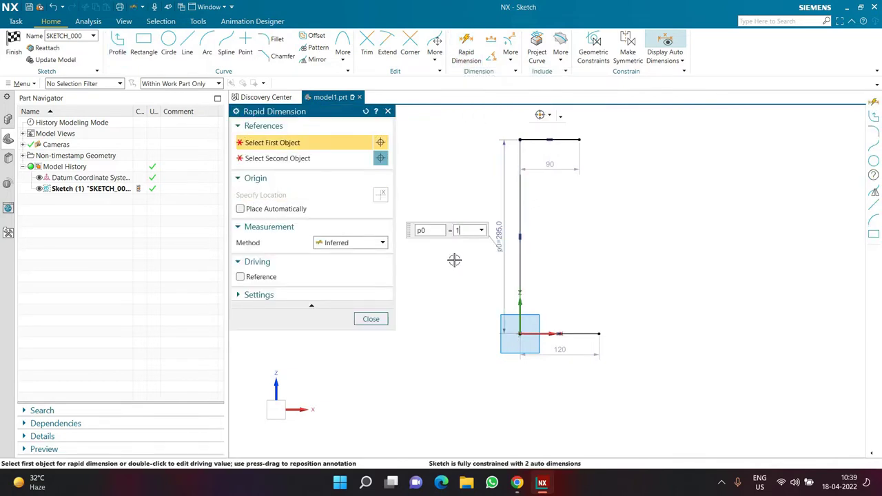
pyautogui.write('40')
pyautogui.press('Return')
# - Dimension the lower horizontal line to 30 mm and the upper horizontal line to 20 mm
pyautogui.click(538, 352)
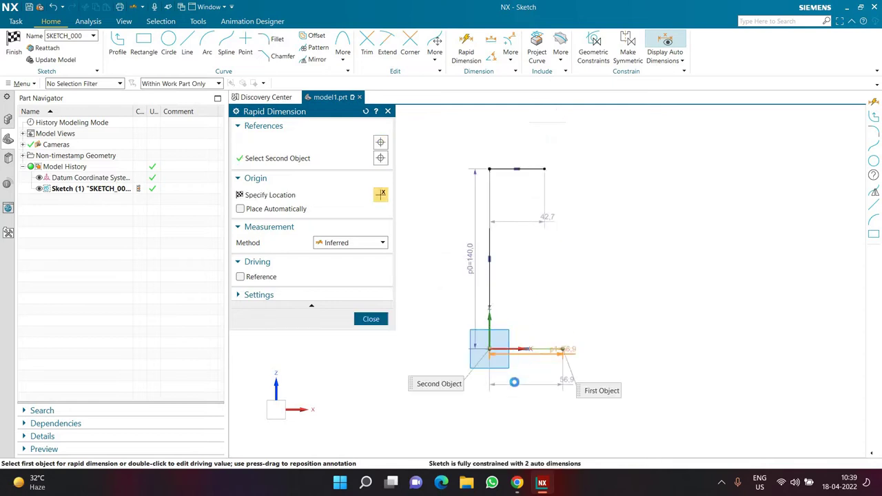
pyautogui.click(496, 384)
pyautogui.press('Return')
pyautogui.click(520, 168)
pyautogui.click(490, 169)
pyautogui.click(491, 170)
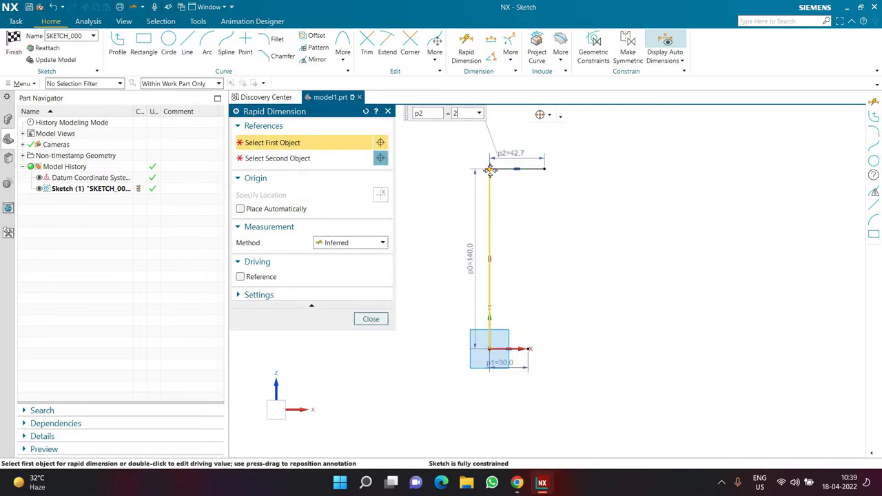
pyautogui.write('20')
pyautogui.press('Escape')
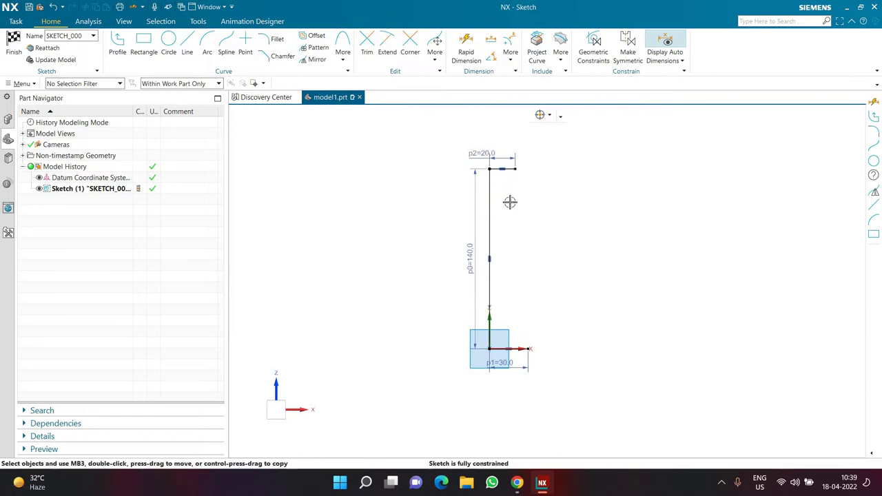
# - Draw a degree 3 By Poles studio spline with four poles, bulging outward from the upper line's free end to the lower line's free end
pyautogui.scroll(1, 542, 233)
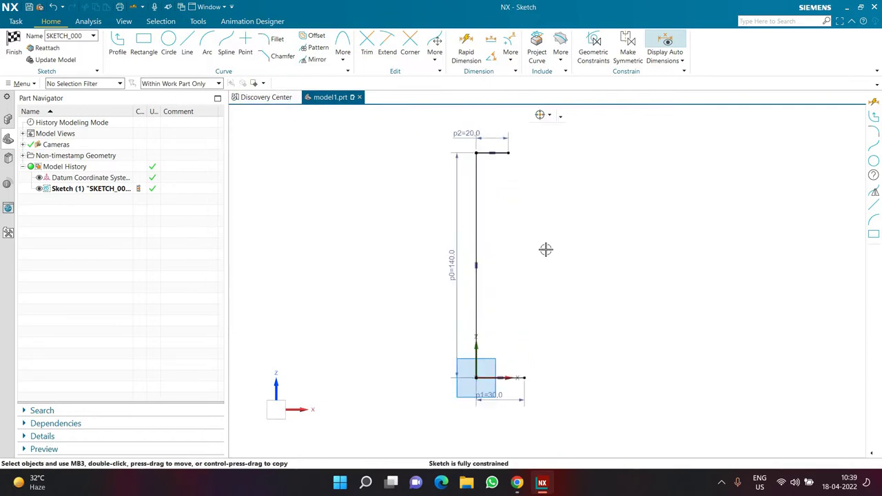
pyautogui.click(227, 55)
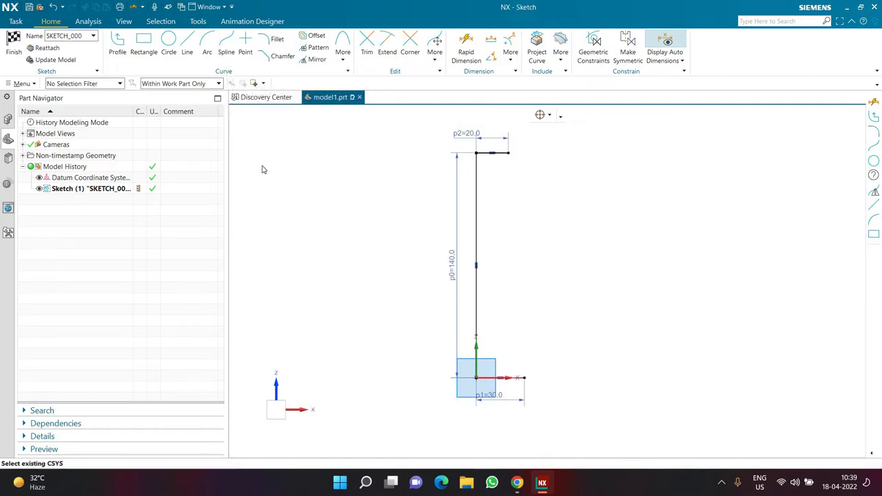
pyautogui.click(344, 131)
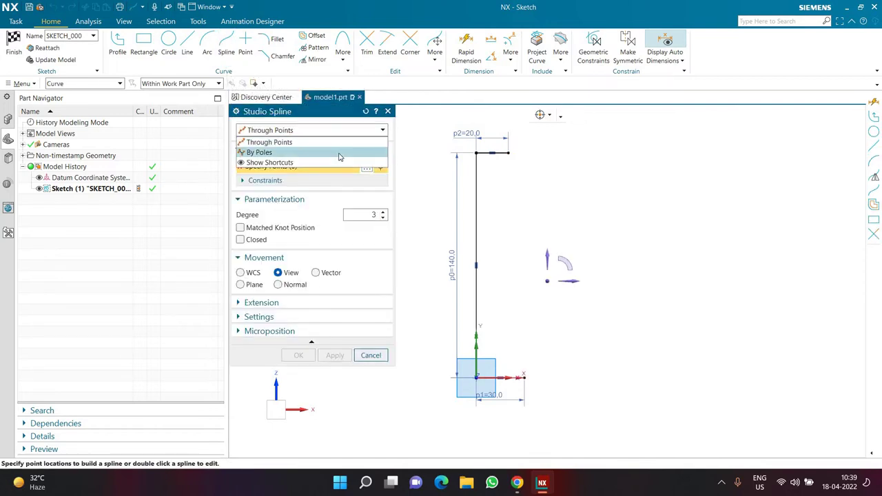
pyautogui.click(339, 152)
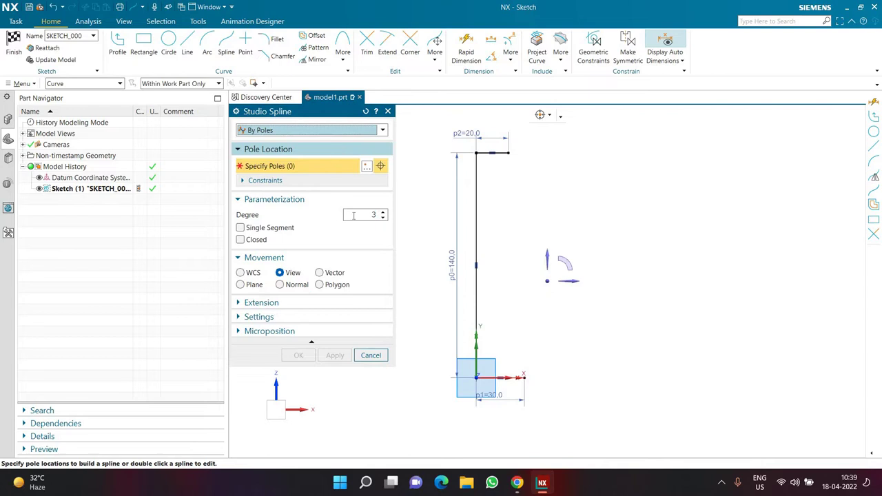
pyautogui.click(508, 152)
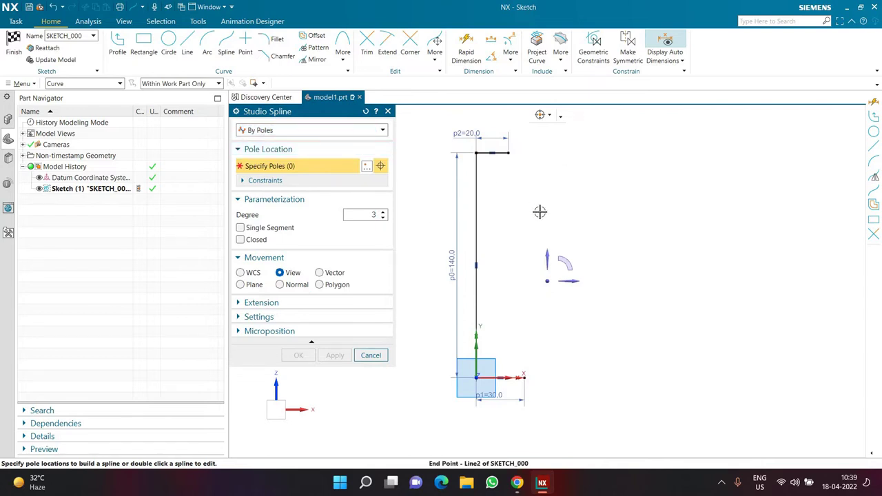
pyautogui.click(582, 270)
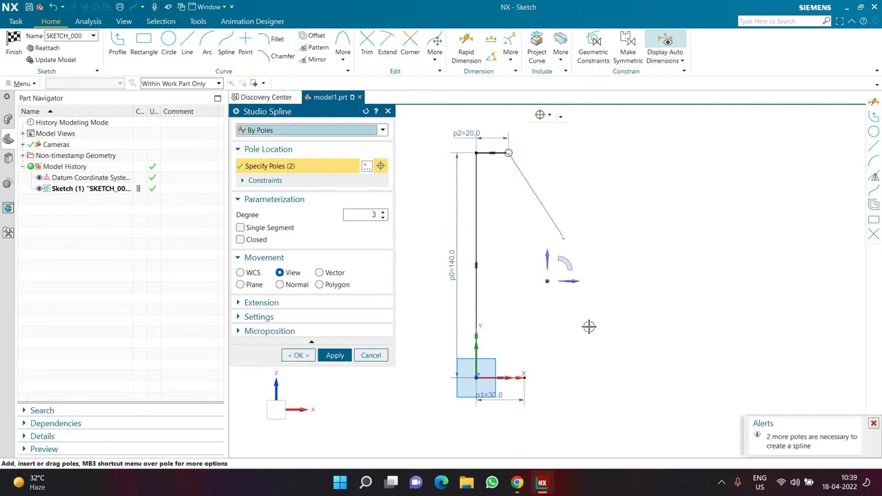
pyautogui.click(584, 328)
pyautogui.click(524, 378)
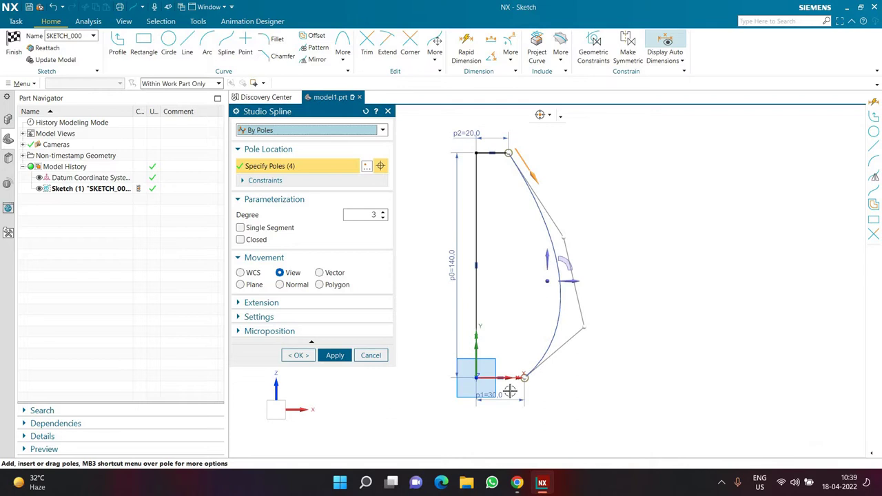
pyautogui.click(299, 356)
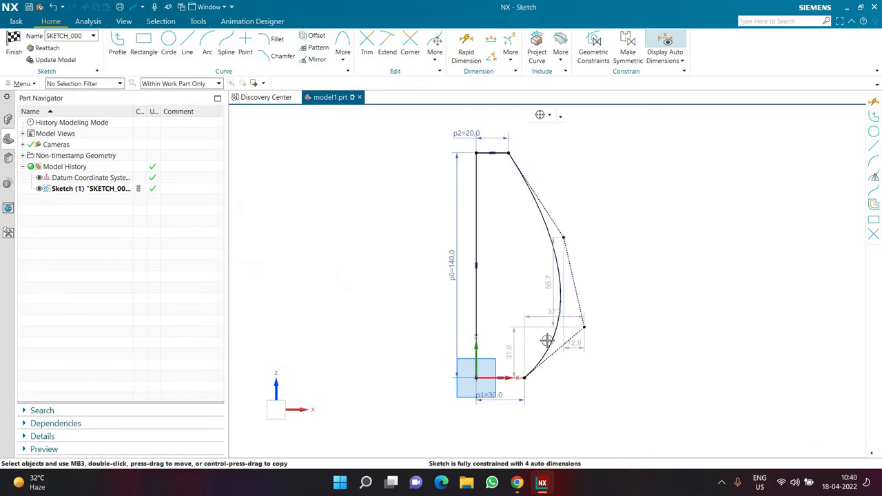
# - Set the lower middle pole's vertical and horizontal distances from the spline's bottom end to 30 mm each
pyautogui.scroll(2, 548, 338)
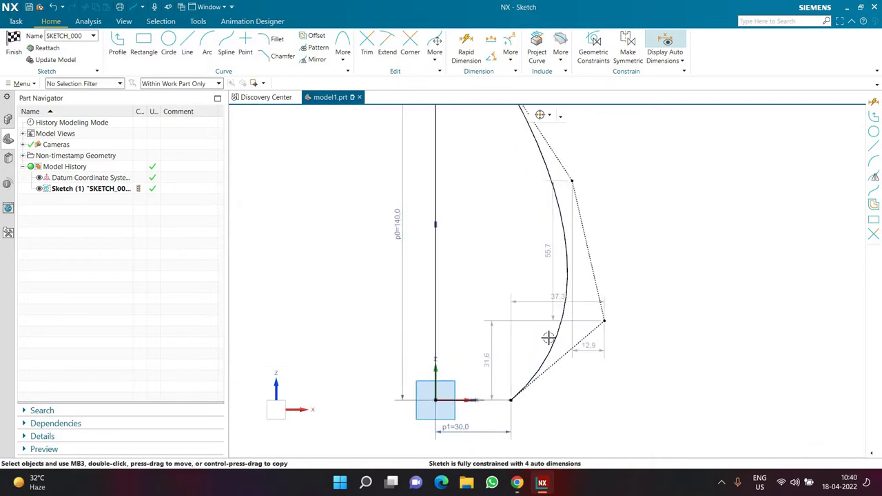
pyautogui.doubleClick(488, 360)
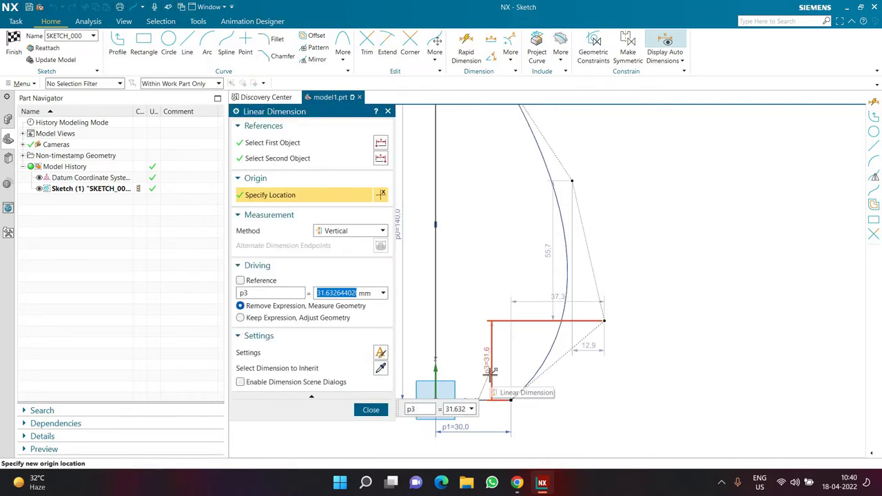
pyautogui.write('30')
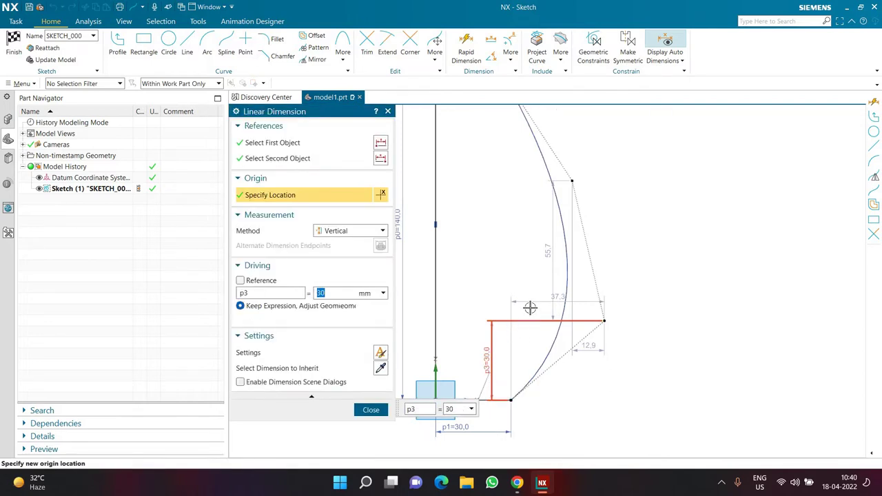
pyautogui.press('Return')
pyautogui.doubleClick(531, 306)
pyautogui.write('30')
pyautogui.press('Return')
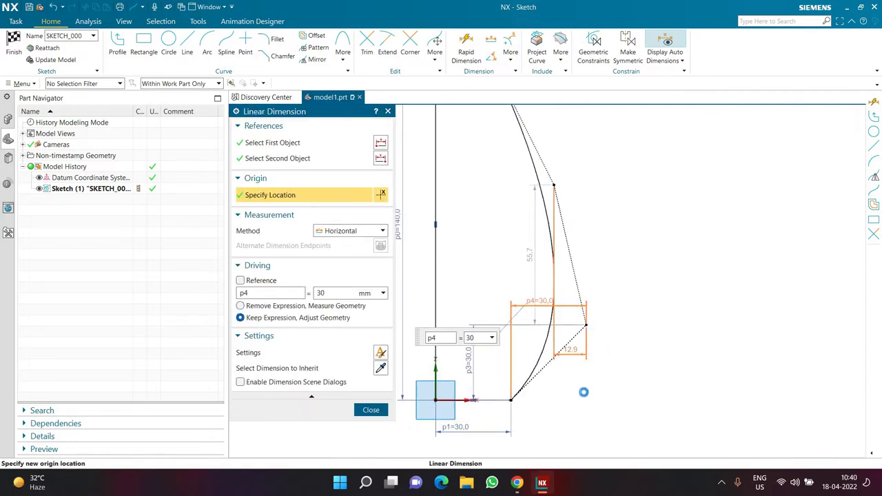
# - Set the horizontal offset between the two middle poles to 5 mm and reposition that dimension above the upper one
pyautogui.doubleClick(576, 352)
pyautogui.write('5')
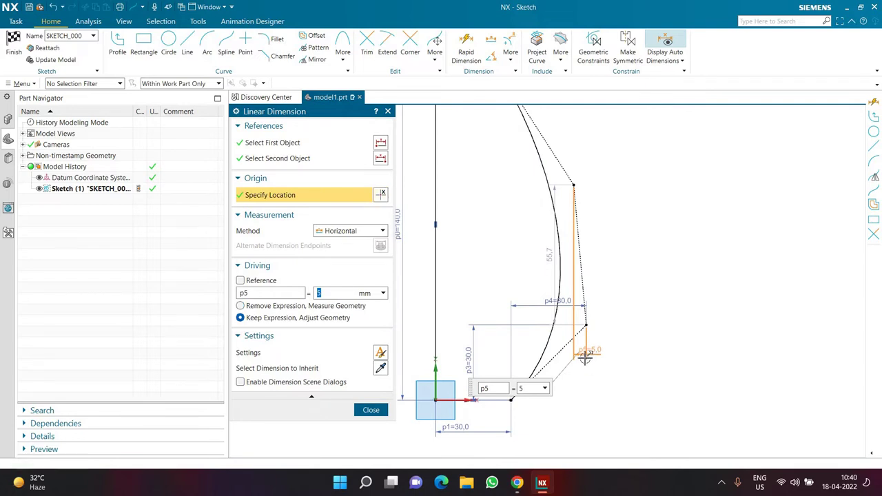
pyautogui.press('Return')
pyautogui.moveTo(595, 234); pyautogui.dragTo(594, 152)
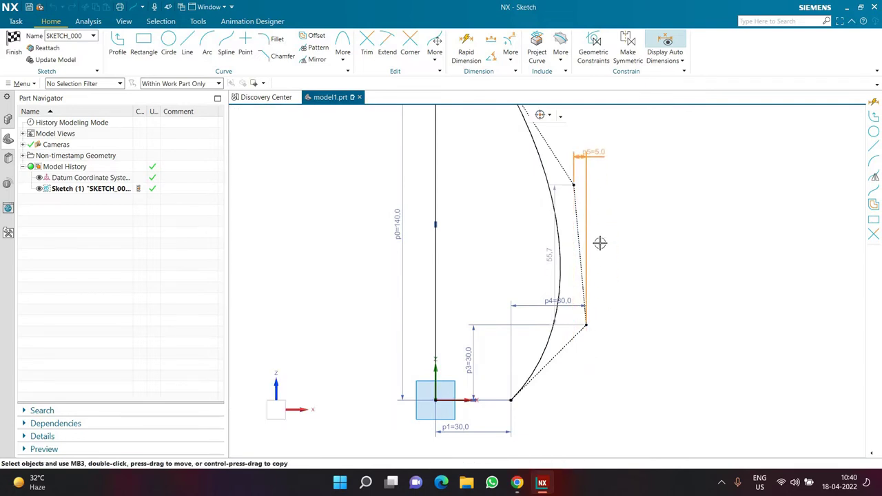
# - Set the vertical distance between the two middle poles to 45 mm and finish the sketch
pyautogui.doubleClick(545, 252)
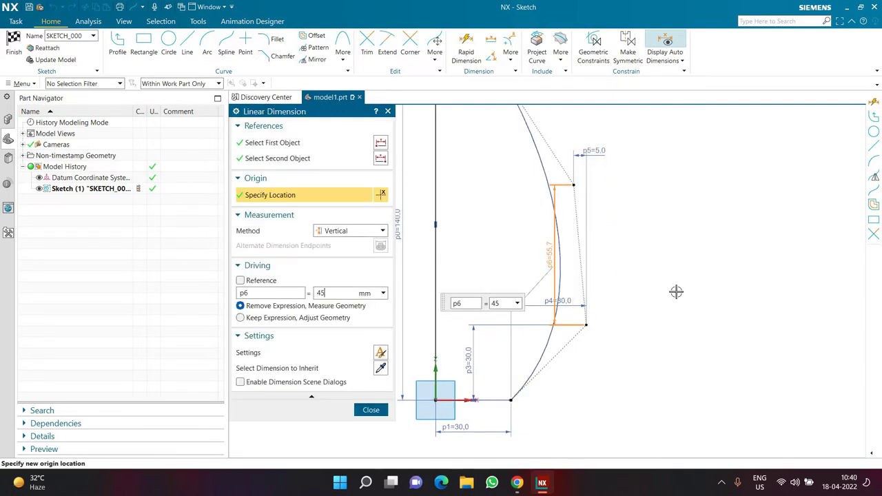
pyautogui.press('Return')
pyautogui.middleClick(661, 287)
pyautogui.scroll(-2, 650, 282)
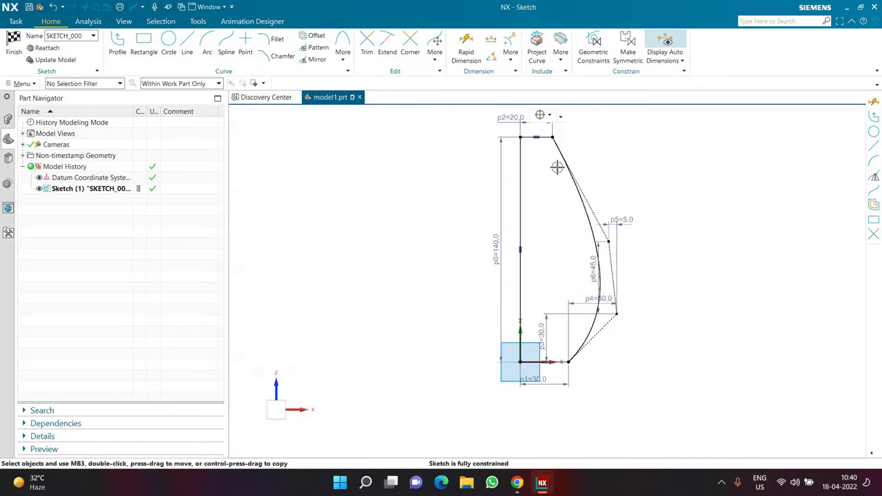
pyautogui.click(21, 52)
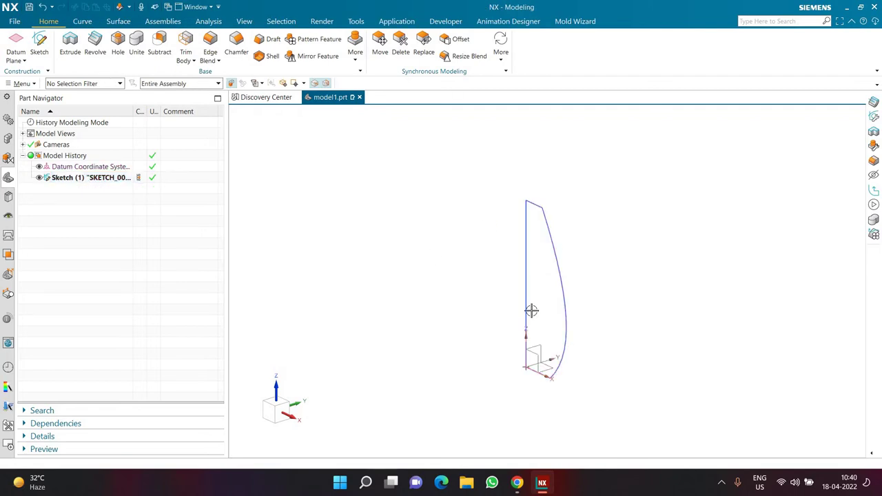
# - Set up a solid-type Revolve of the profile's spline about the vertical line, from 0 to 15 degrees
pyautogui.click(95, 43)
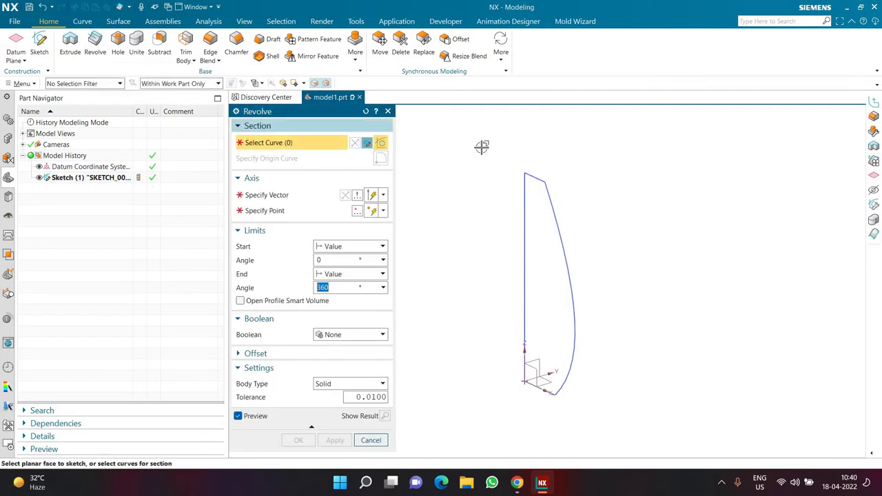
pyautogui.click(557, 224)
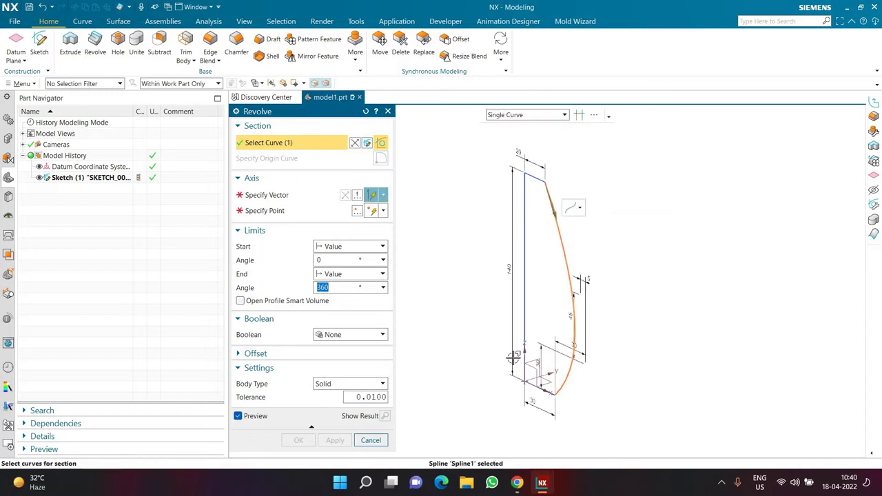
pyautogui.click(258, 195)
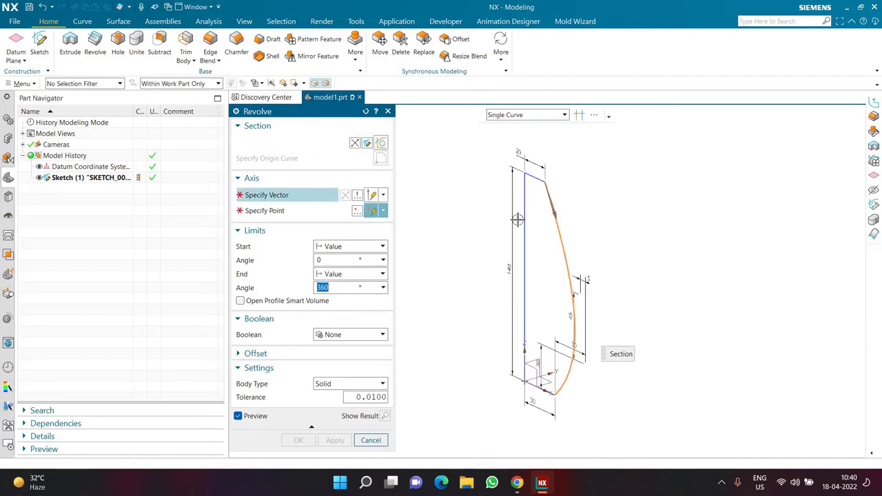
pyautogui.click(526, 207)
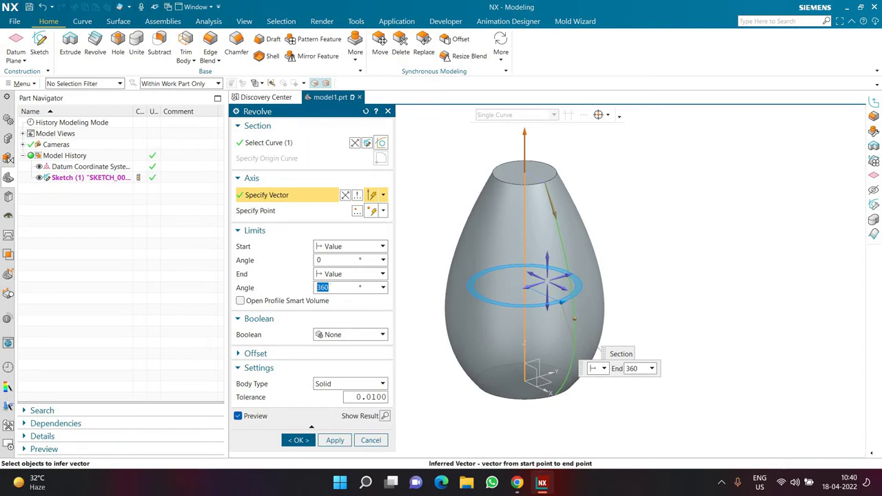
pyautogui.click(331, 288)
pyautogui.write('15')
pyautogui.press('Return')
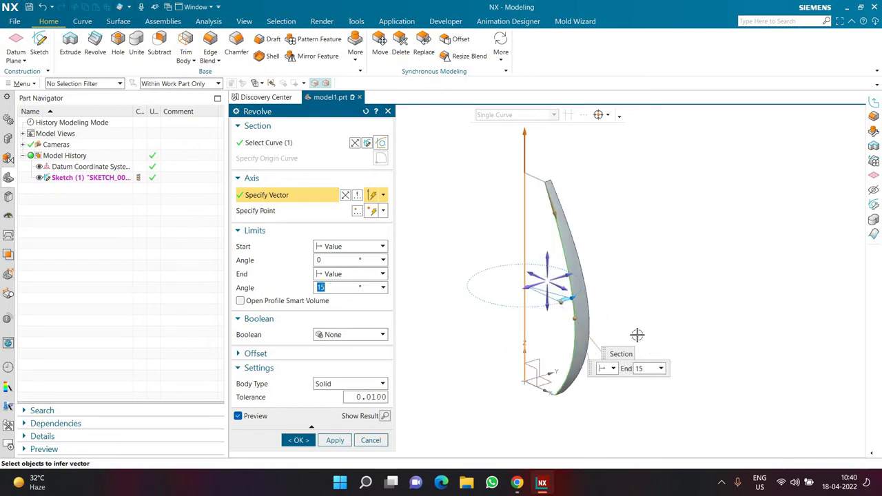
# - Reverse the revolve axis so that it points downward, and create the 15-degree segment
pyautogui.click(345, 197)
pyautogui.click(345, 198)
pyautogui.click(344, 197)
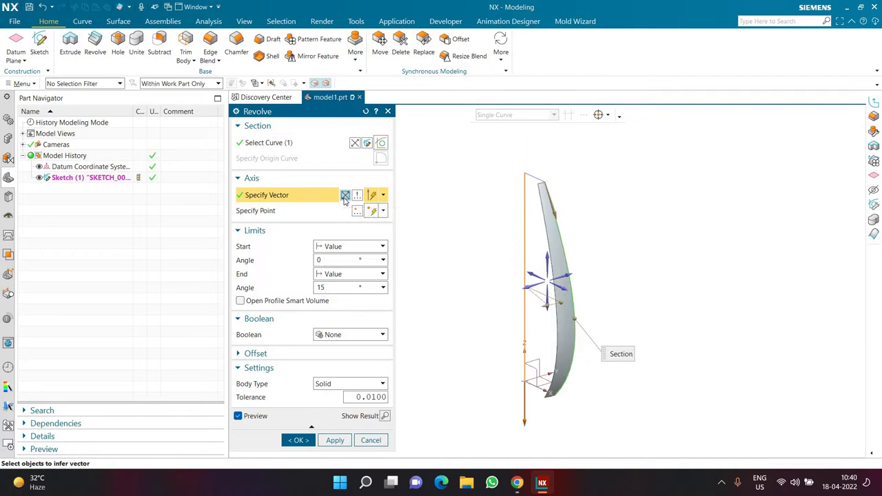
pyautogui.click(344, 197)
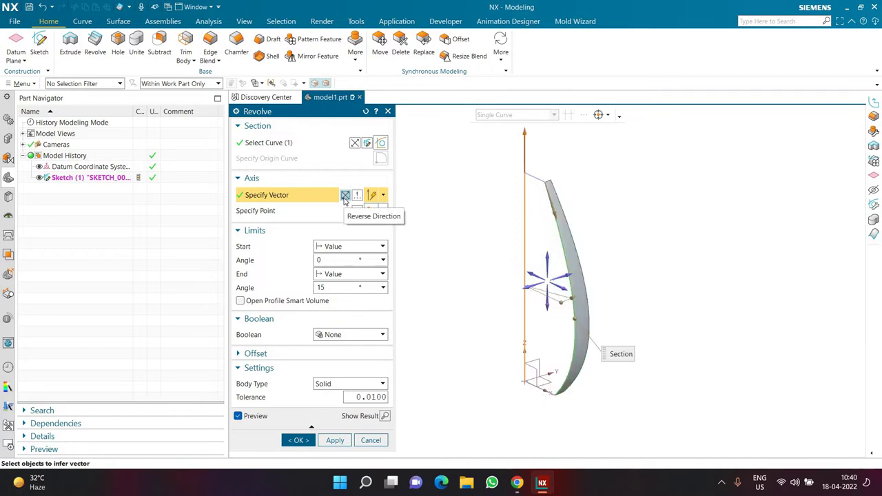
pyautogui.click(345, 197)
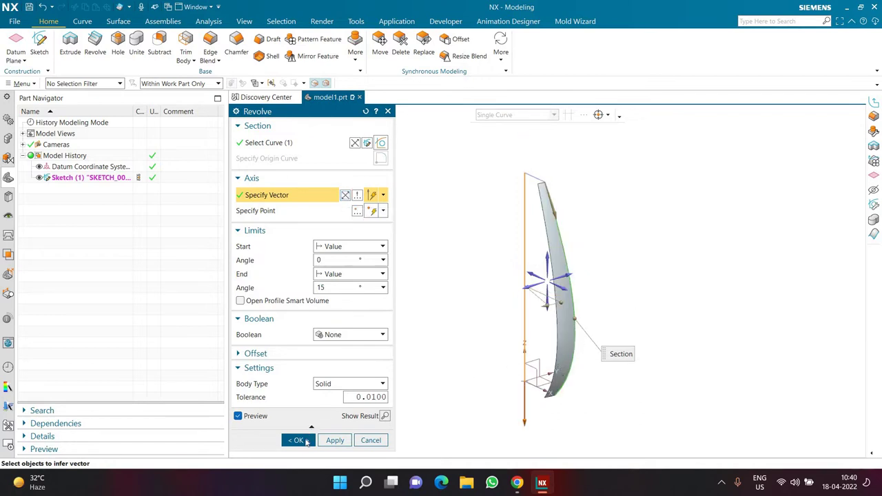
pyautogui.click(301, 440)
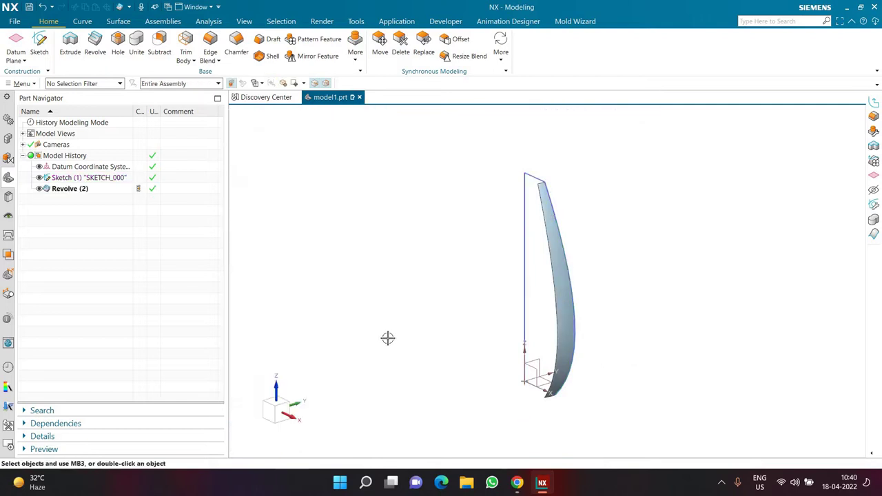
# - Hide the vase profile sketch and start a new sketch on the Right principal plane
pyautogui.moveTo(370, 314); pyautogui.dragTo(365, 324, button='middle')
pyautogui.moveTo(4, 214); pyautogui.dragTo(22, 202, button='middle')
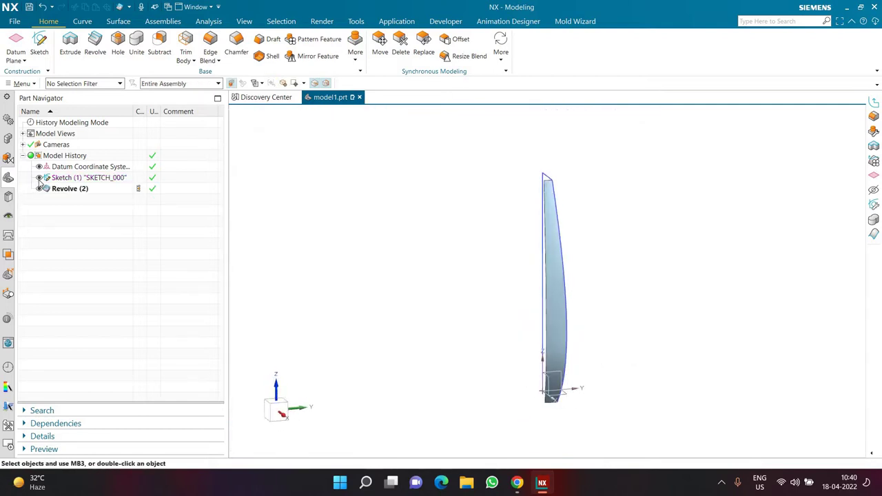
pyautogui.click(40, 178)
pyautogui.click(41, 55)
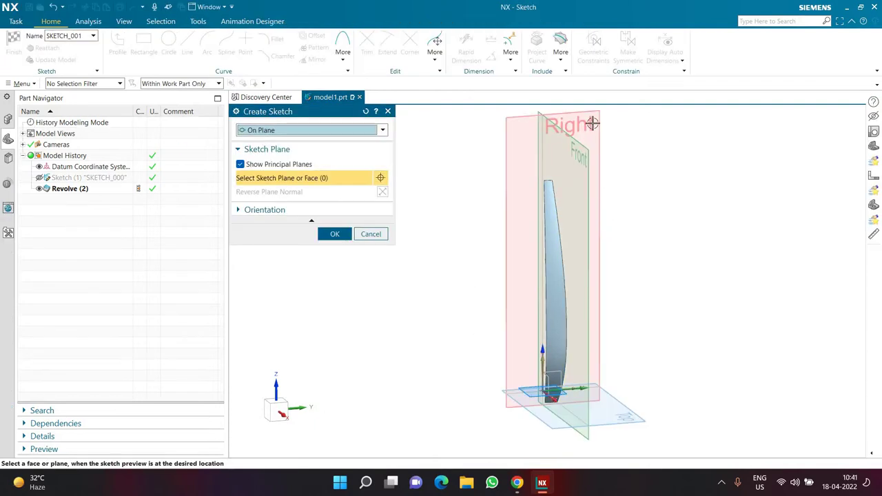
pyautogui.click(514, 117)
pyautogui.click(335, 235)
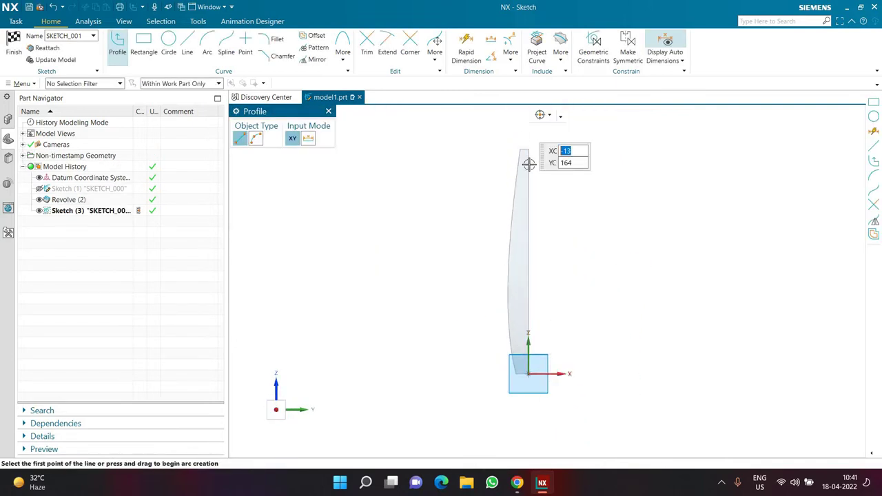
# - Sketch a connected stepped profile over the segment's upper part: about 21.5 mm down, 10.5 mm outward, a 17.5 mm slant, and 20.9 mm back across
pyautogui.scroll(3, 513, 163)
pyautogui.scroll(-3, 508, 165)
pyautogui.scroll(1, 508, 165)
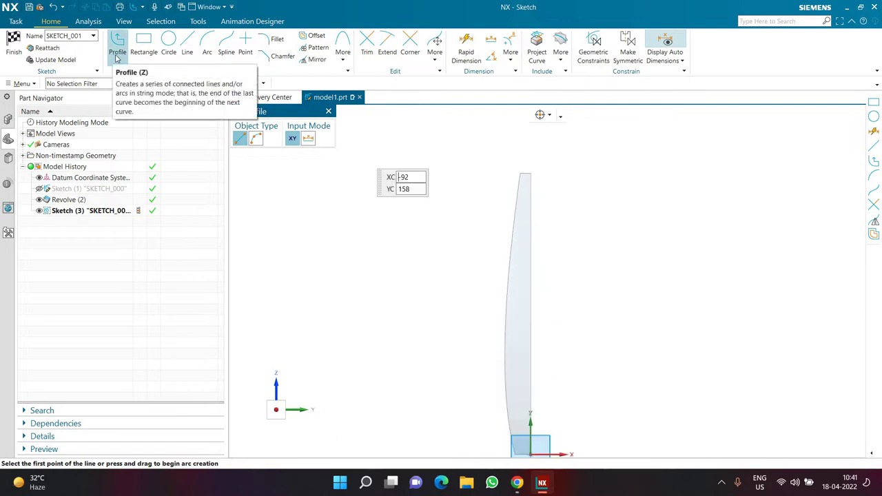
pyautogui.scroll(2, 513, 164)
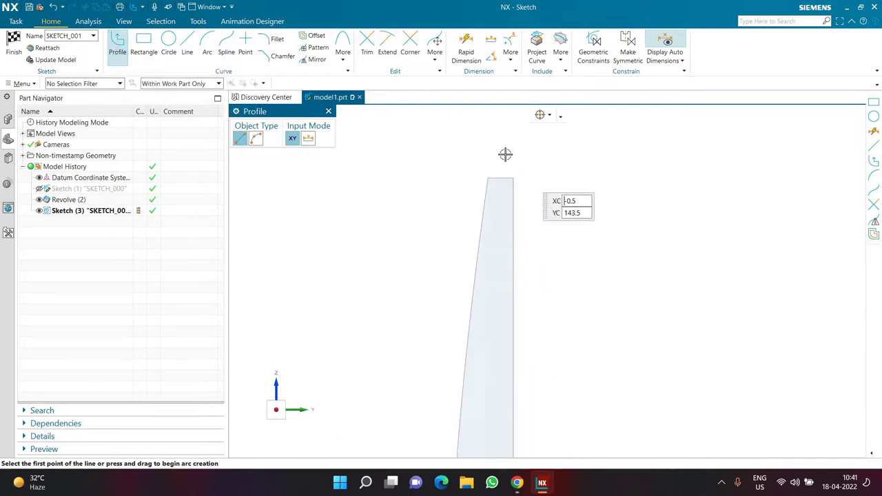
pyautogui.click(501, 227)
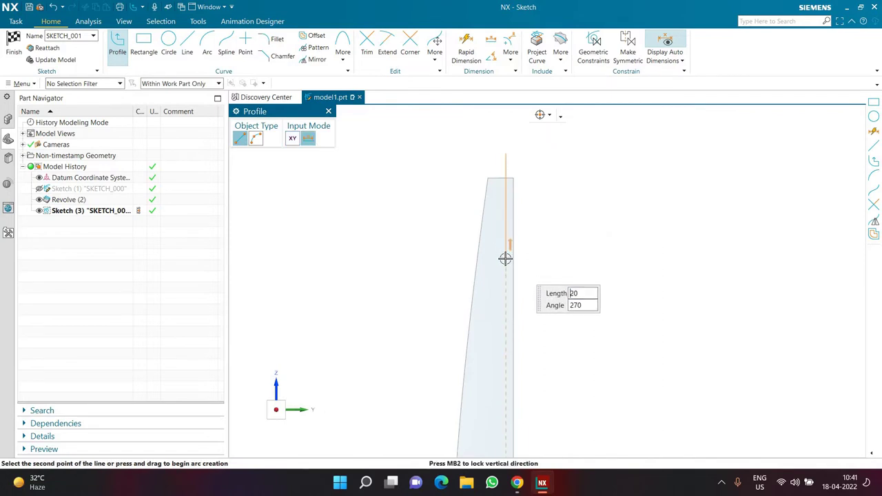
pyautogui.click(473, 282)
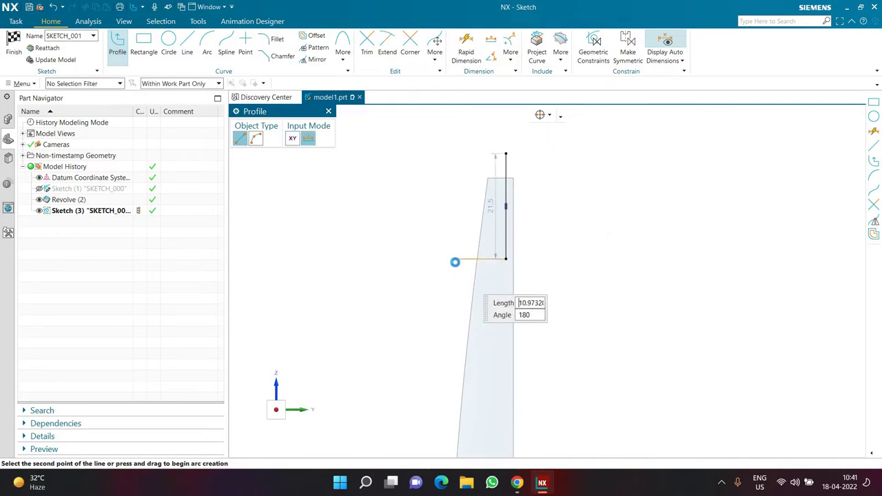
pyautogui.click(436, 314)
pyautogui.click(430, 341)
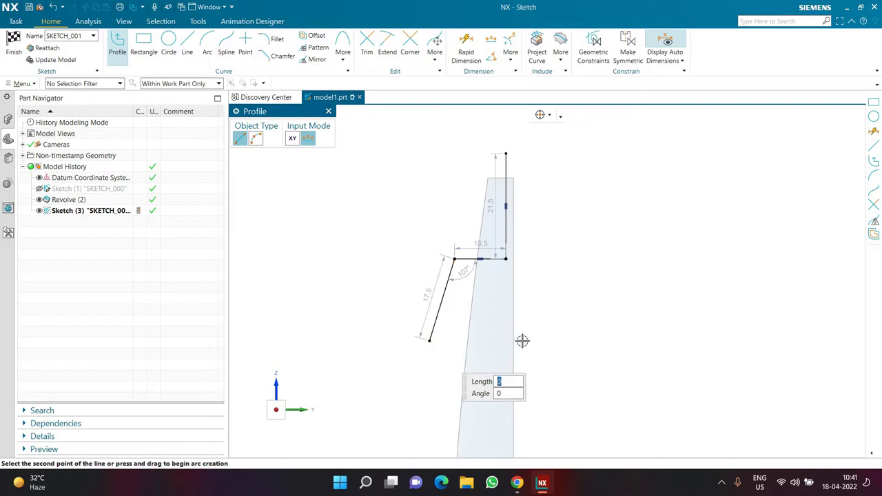
pyautogui.click(533, 340)
pyautogui.press('Escape')
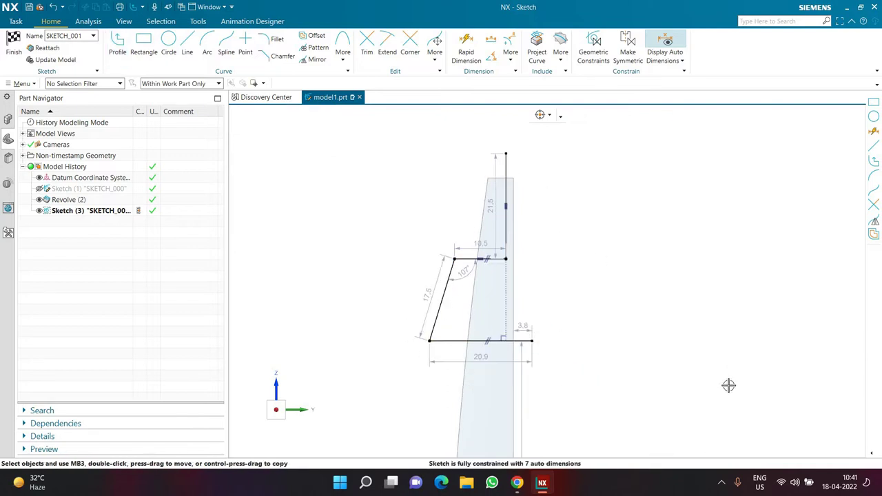
# - Place the vertical line's upper end 1 mm inside the segment's straight edge and 5 mm above its top edge
pyautogui.scroll(1, 587, 253)
pyautogui.click(466, 45)
pyautogui.click(498, 157)
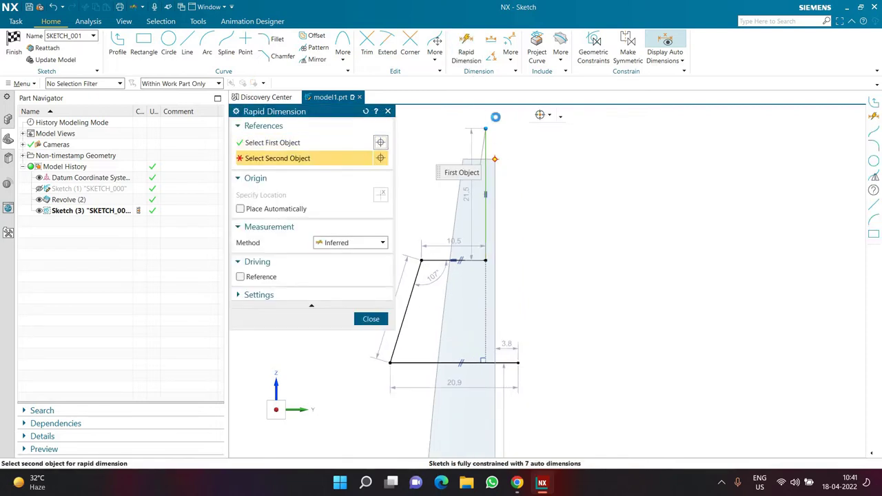
pyautogui.click(491, 116)
pyautogui.click(543, 156)
pyautogui.scroll(-2, 545, 205)
pyautogui.scroll(2, 518, 178)
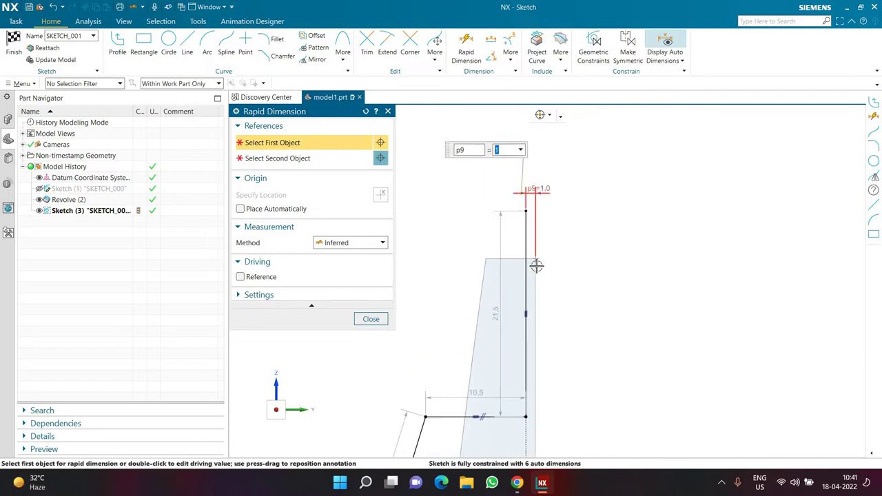
pyautogui.click(528, 258)
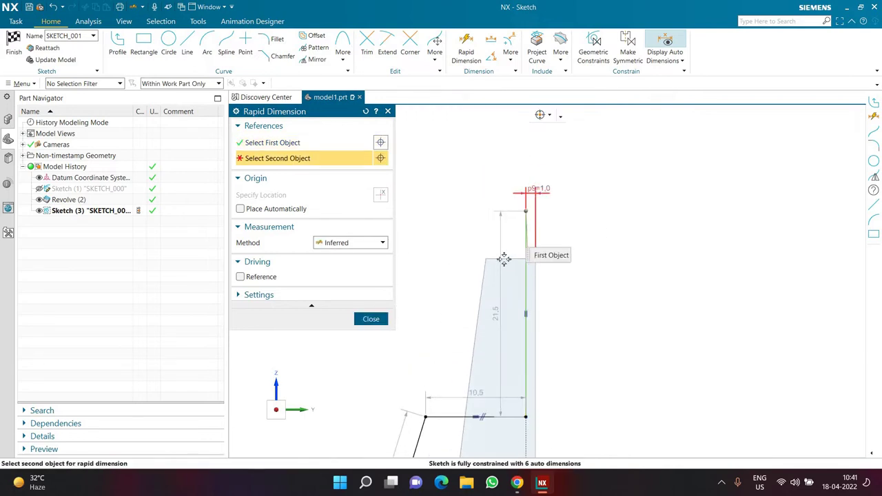
pyautogui.click(504, 259)
pyautogui.click(606, 293)
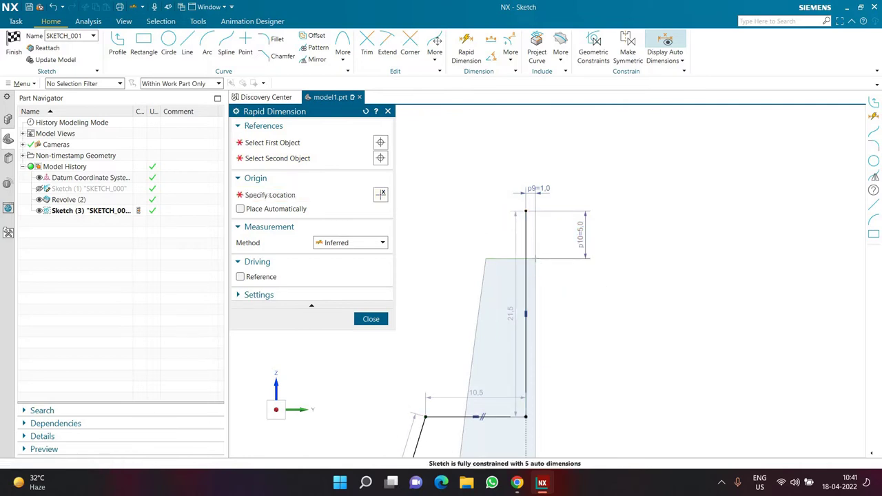
# - Set the length of the uppermost vertical line to 17 mm
pyautogui.scroll(-2, 537, 228)
pyautogui.scroll(1, 531, 240)
pyautogui.click(530, 245)
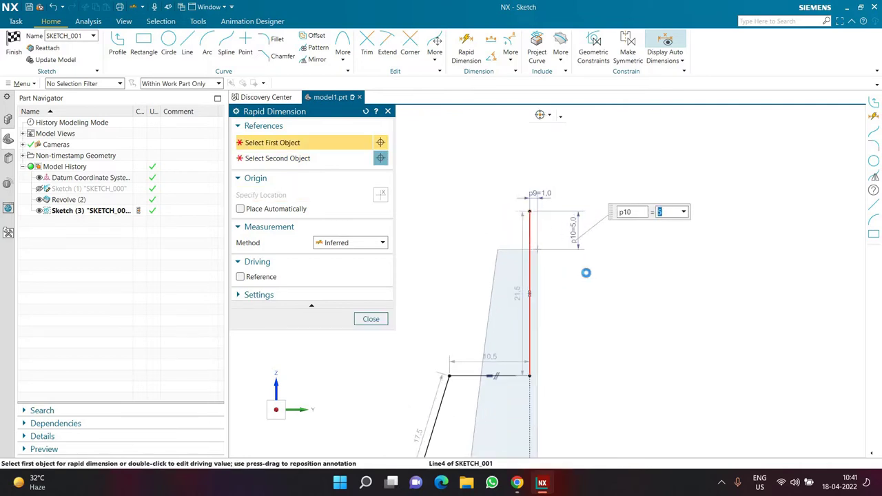
pyautogui.click(577, 288)
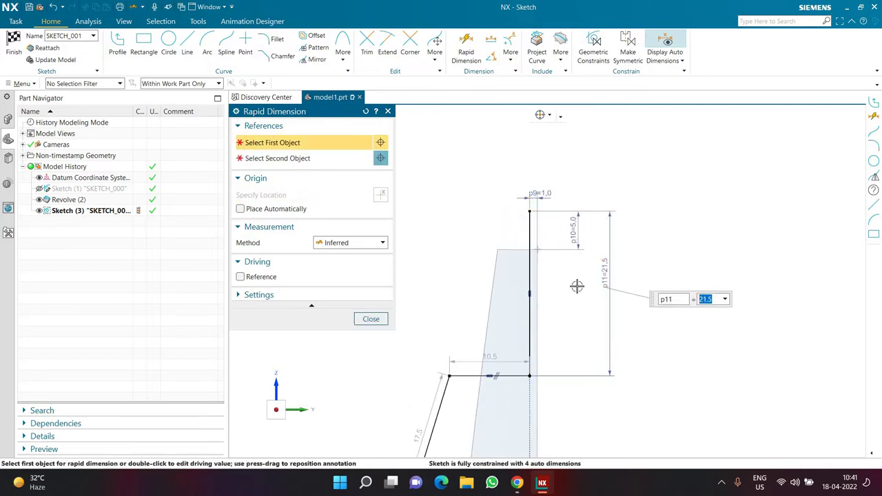
pyautogui.press('Return')
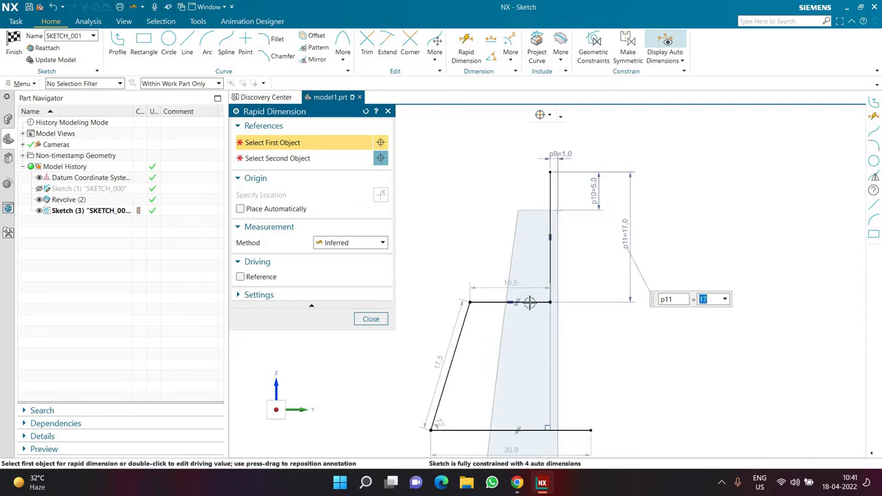
# - Set the short horizontal line below the uppermost vertical line to 5 mm
pyautogui.scroll(1, 530, 298)
pyautogui.click(464, 266)
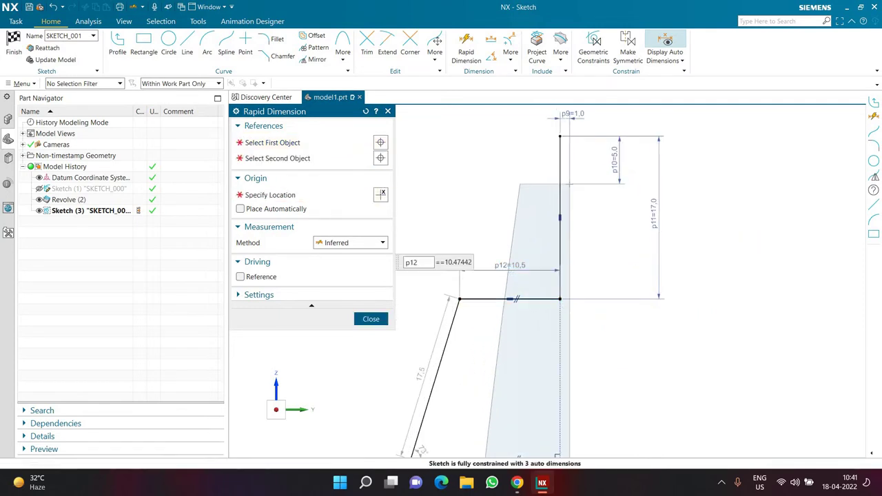
pyautogui.write('5')
pyautogui.press('Return')
# - Set the vertical height of the slanted line to 20 mm
pyautogui.scroll(-2, 463, 240)
pyautogui.scroll(2, 474, 340)
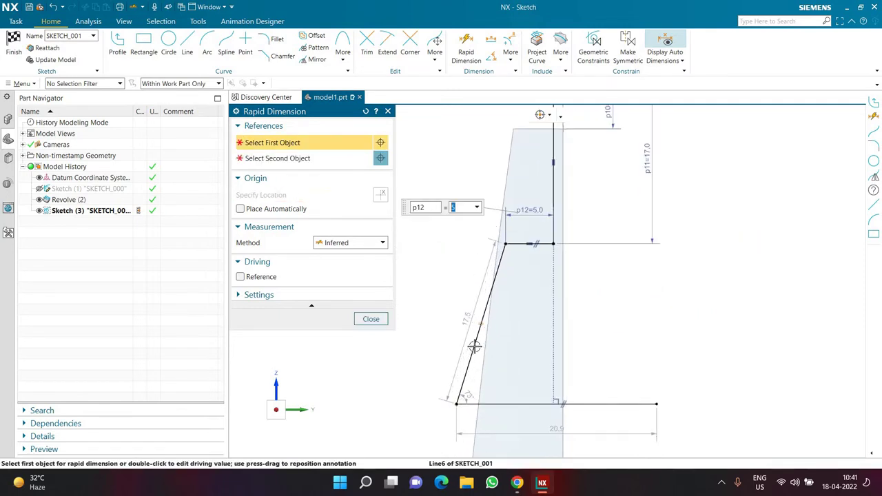
pyautogui.click(480, 324)
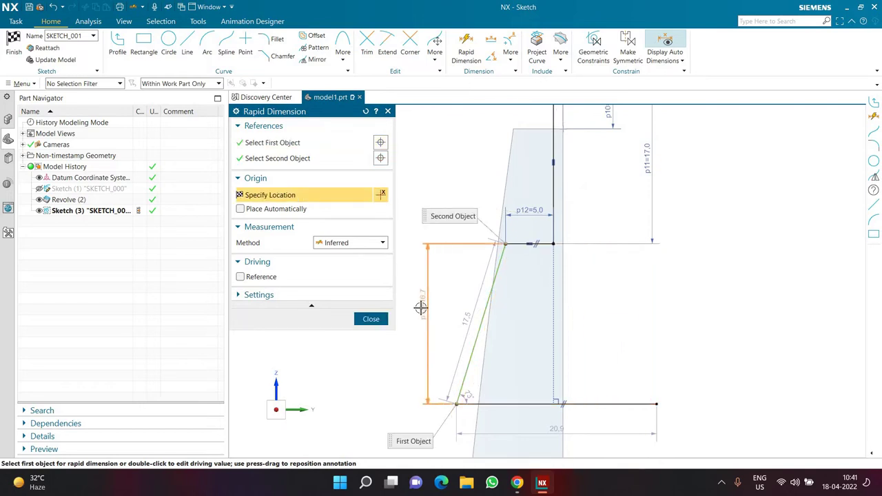
pyautogui.click(409, 316)
pyautogui.write('20')
pyautogui.press('Return')
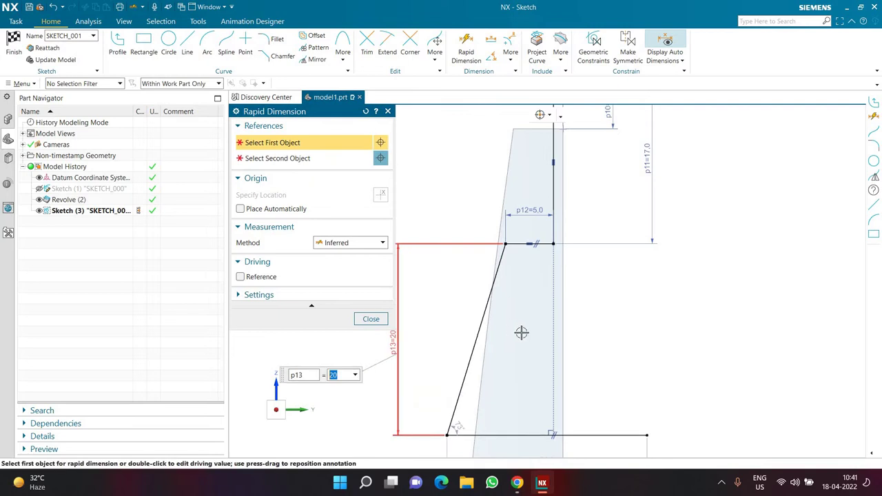
# - Set the horizontal line at the slanted line's lower end to 13 mm and finish dimensioning
pyautogui.scroll(-1, 590, 359)
pyautogui.click(573, 375)
pyautogui.click(594, 355)
pyautogui.write('13')
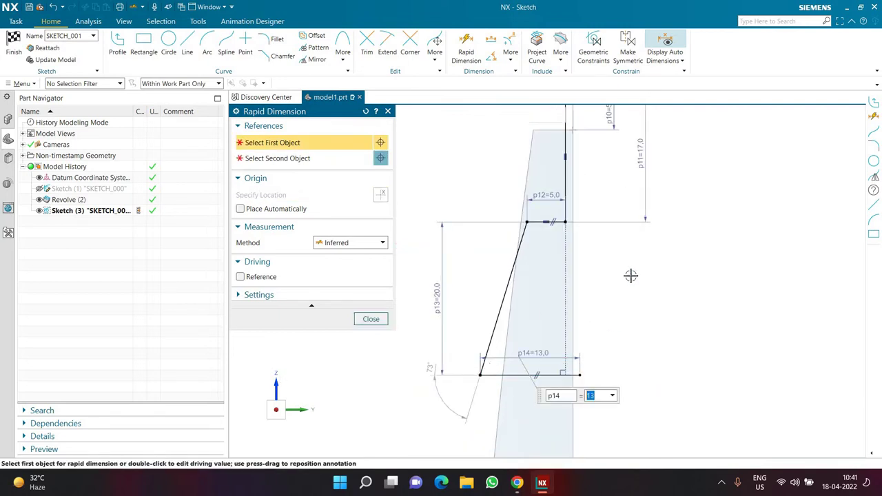
pyautogui.press('Return')
pyautogui.press('Escape')
pyautogui.scroll(-1, 605, 341)
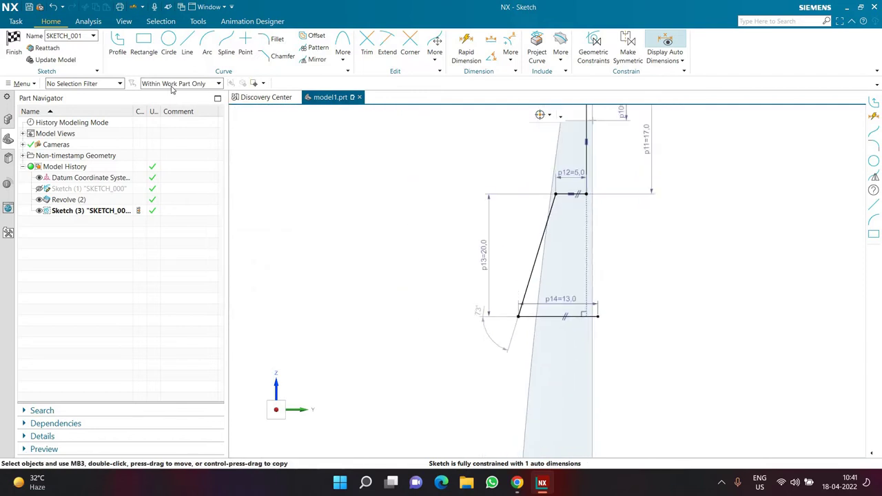
# - Extend the profile from the 13 mm line's free end with lines about 13.5 mm down, 16.5 left, 23 down, 16.5 right and 25 down
pyautogui.click(118, 53)
pyautogui.click(598, 317)
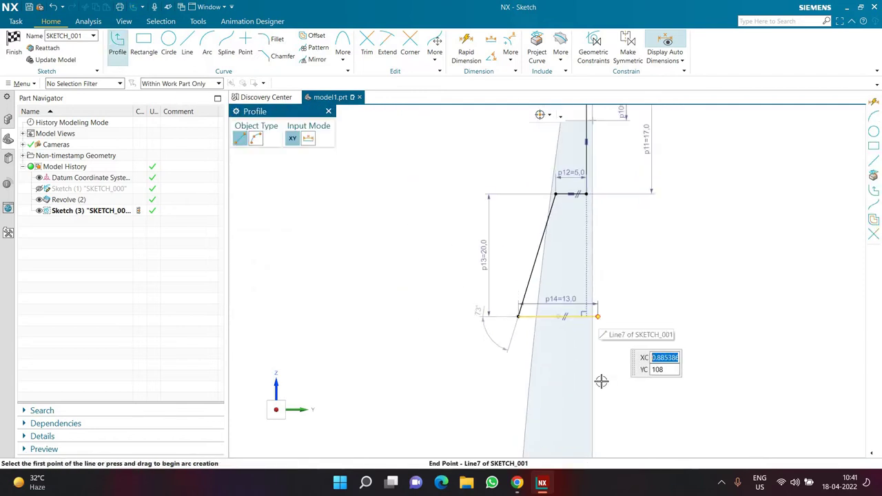
pyautogui.click(527, 400)
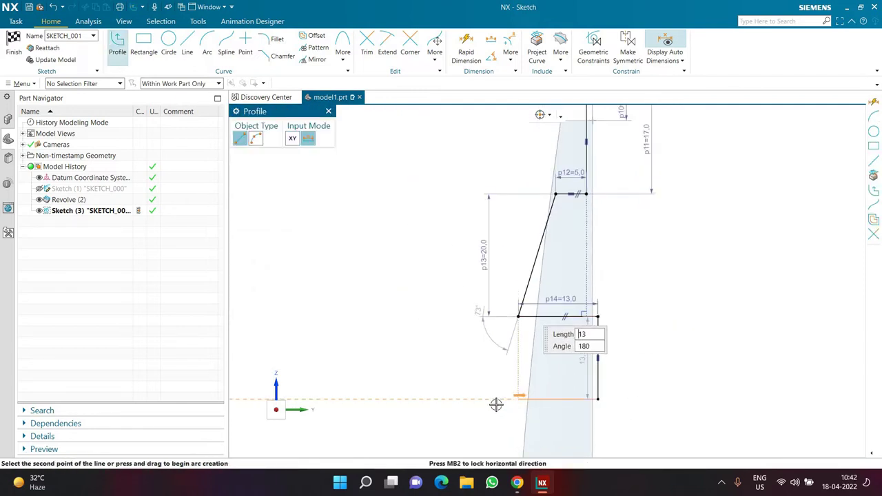
pyautogui.click(497, 400)
pyautogui.scroll(-4, 446, 297)
pyautogui.scroll(4, 451, 408)
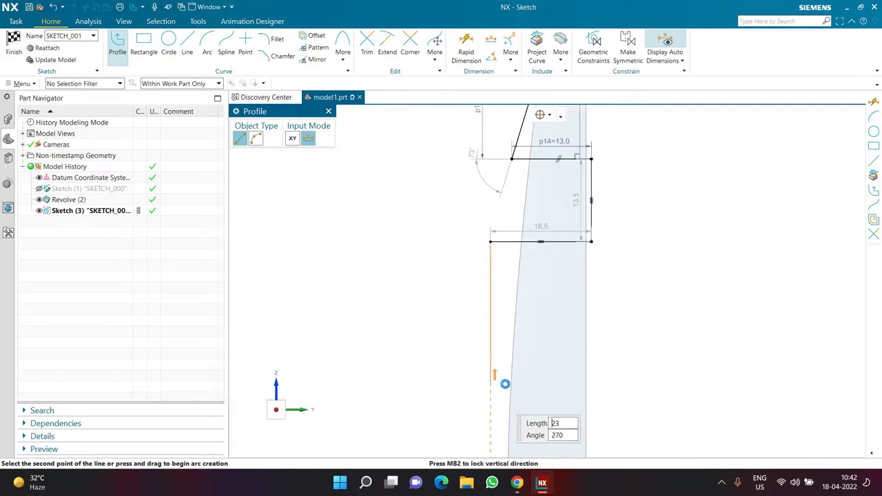
pyautogui.click(595, 385)
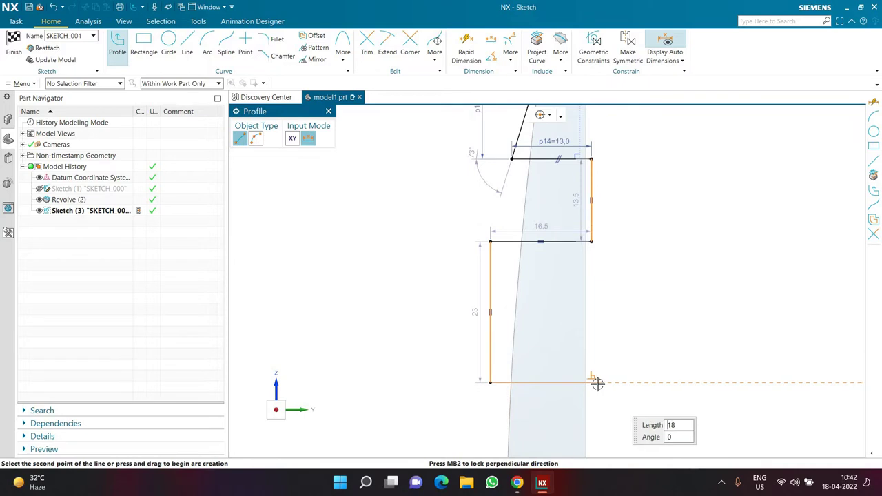
pyautogui.click(594, 409)
pyautogui.scroll(-4, 605, 276)
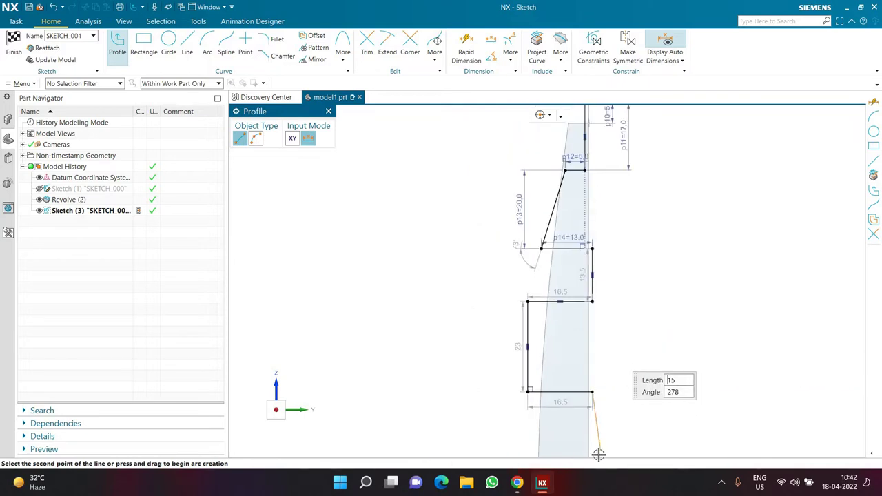
pyautogui.scroll(2, 597, 353)
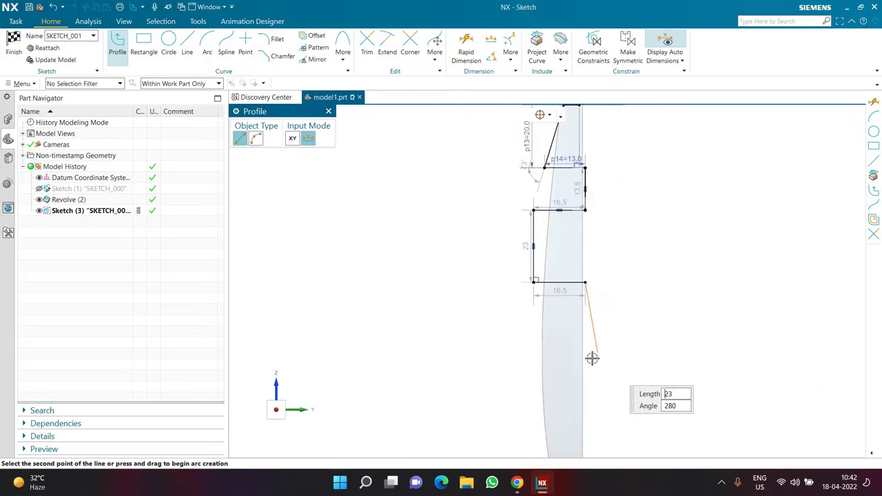
pyautogui.click(629, 311)
pyautogui.press('Escape')
# - Move the dimension of the vertical line below the 13 mm line outside the profile and set it to 21 mm
pyautogui.scroll(-2, 597, 173)
pyautogui.scroll(3, 590, 244)
pyautogui.scroll(2, 589, 243)
pyautogui.moveTo(584, 255); pyautogui.dragTo(644, 258)
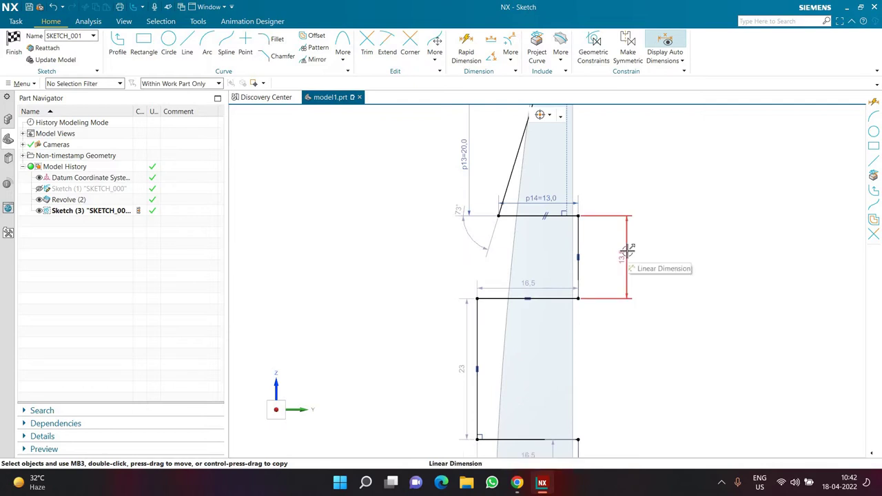
pyautogui.doubleClick(627, 252)
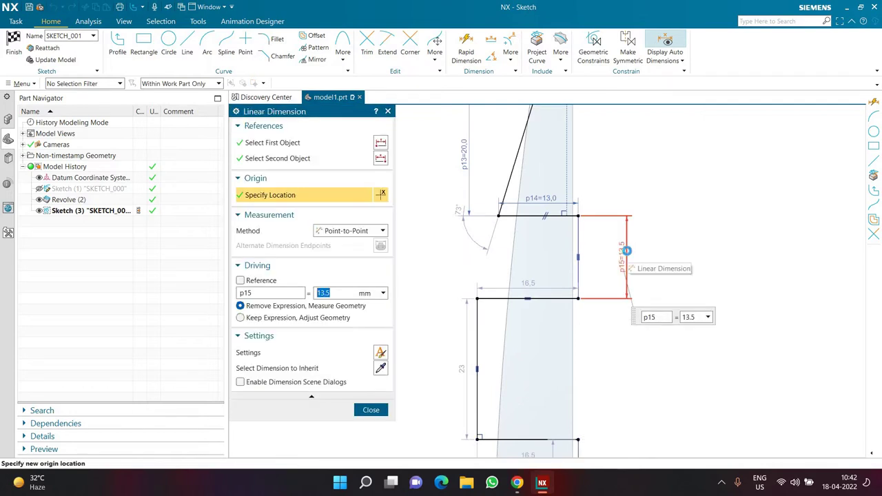
pyautogui.press('Return')
# - Set the outer vertical line below the 21 mm line to 25 mm and the lowest vertical line to 27 mm
pyautogui.scroll(-2, 508, 350)
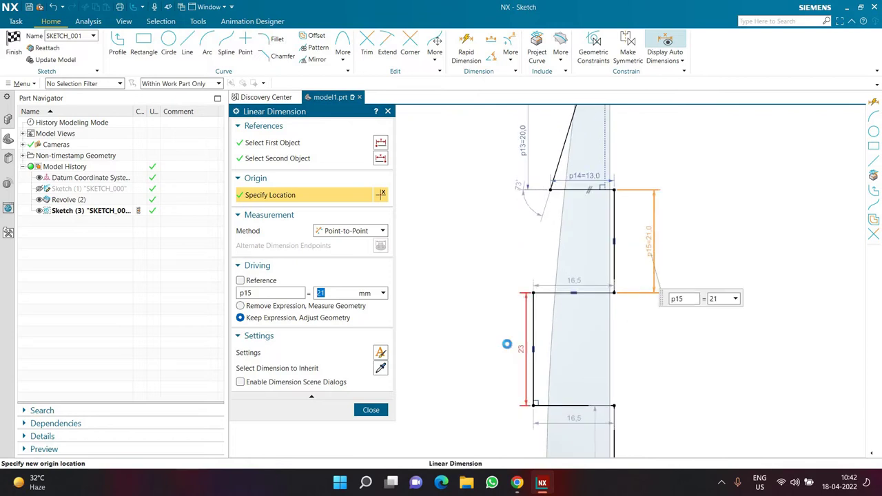
pyautogui.doubleClick(521, 349)
pyautogui.press('Return')
pyautogui.scroll(-2, 529, 354)
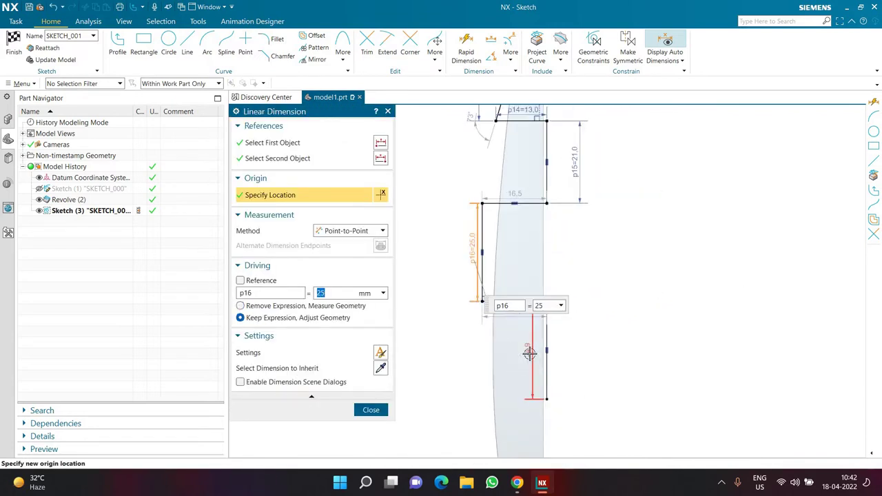
pyautogui.click(528, 354)
pyautogui.write('27')
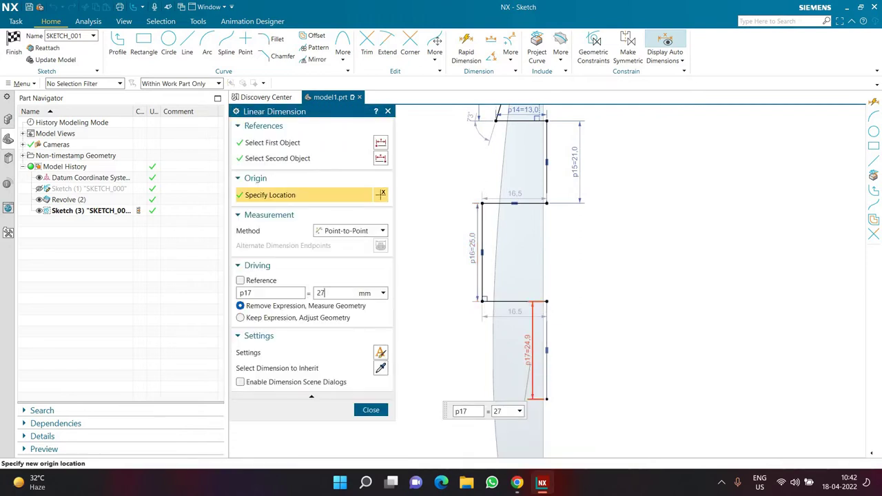
pyautogui.press('Return')
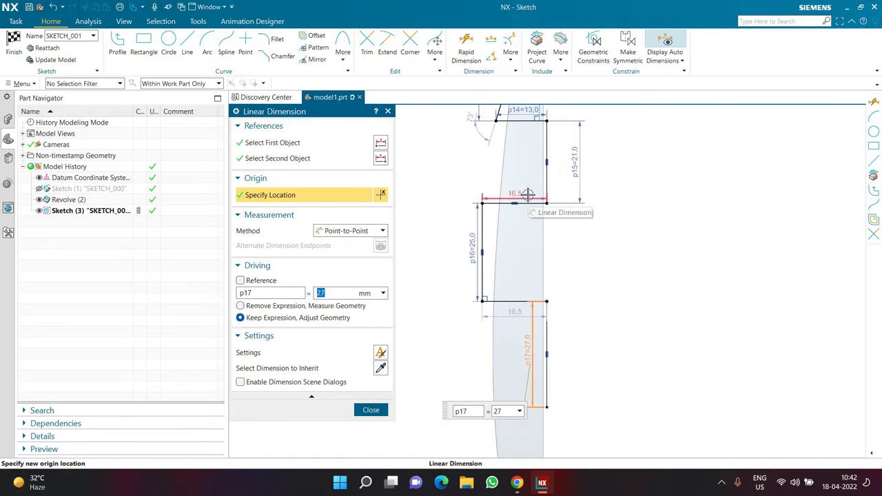
# - Set the horizontal line at the 25 mm line's upper end to 16 mm and the one at its lower end to 18 mm
pyautogui.scroll(-2, 563, 261)
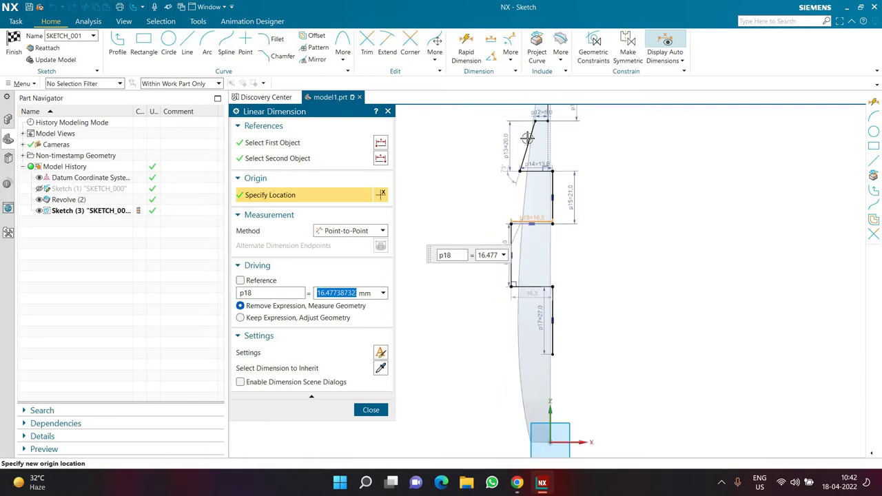
pyautogui.scroll(2, 527, 143)
pyautogui.scroll(2, 526, 148)
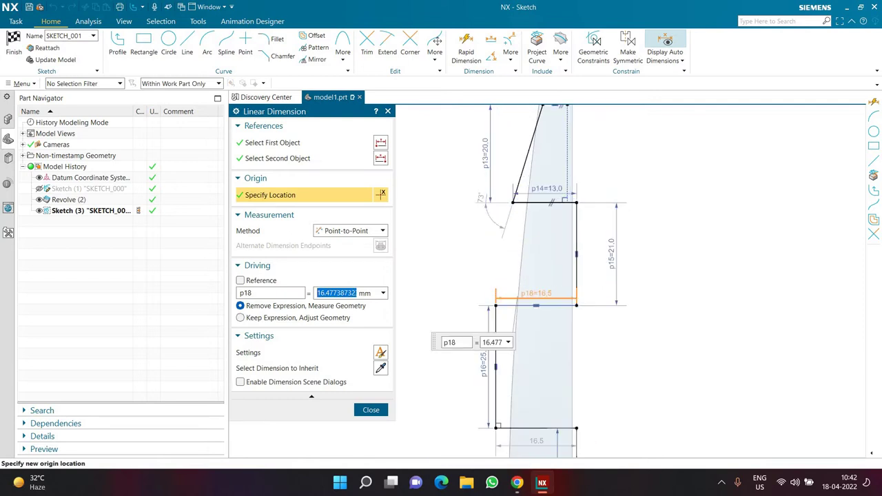
pyautogui.press('Return')
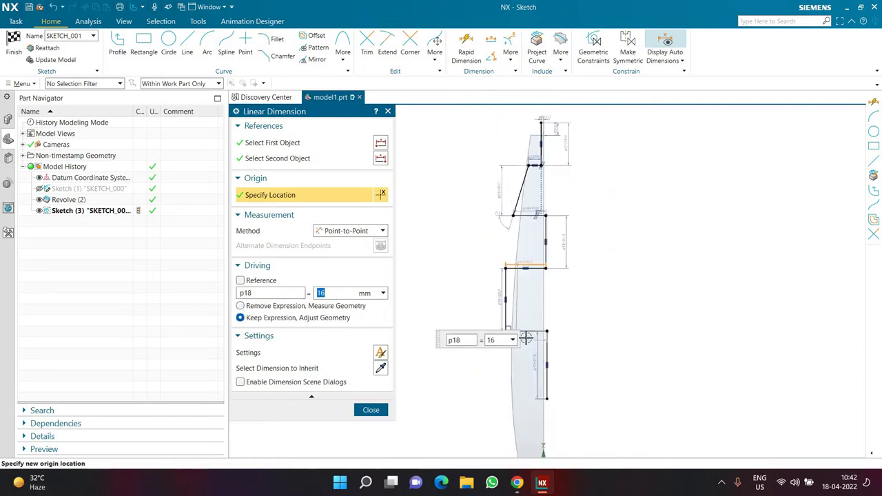
pyautogui.scroll(2, 526, 336)
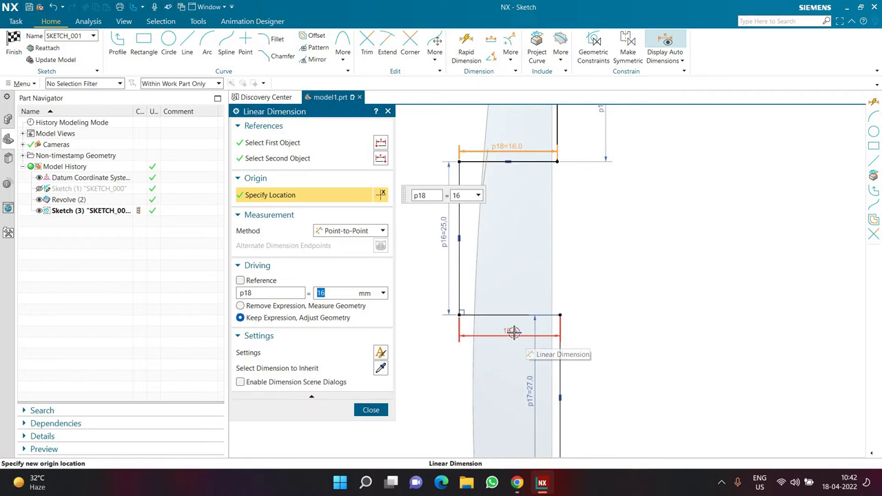
pyautogui.click(514, 332)
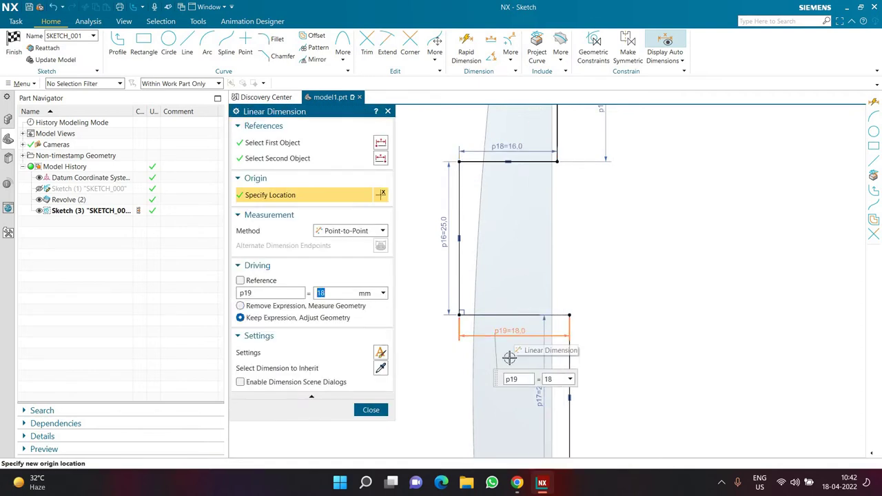
# - Continue the profile below the 27 mm line: about 22 mm horizontal, 20 mm slanted at 75°, 11 mm horizontal and 21 mm vertically down
pyautogui.scroll(-2, 462, 287)
pyautogui.scroll(3, 514, 376)
pyautogui.click(117, 45)
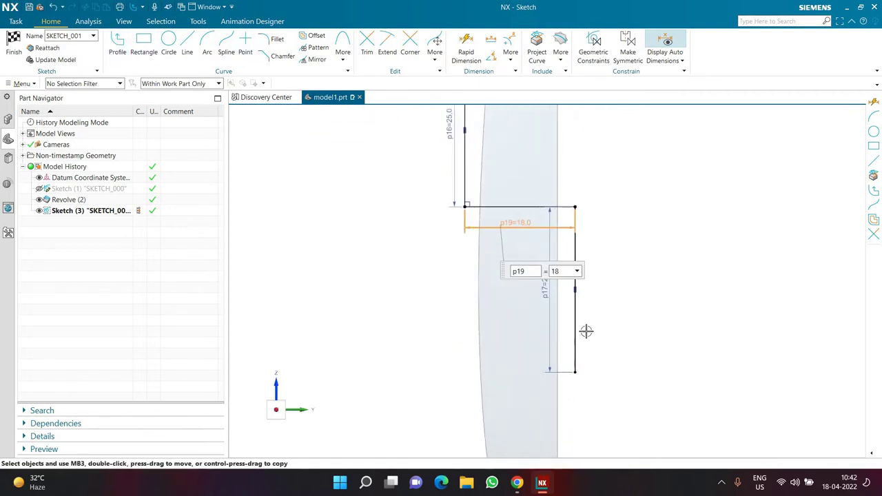
pyautogui.scroll(-3, 566, 140)
pyautogui.scroll(1, 572, 276)
pyautogui.click(568, 238)
pyautogui.click(480, 238)
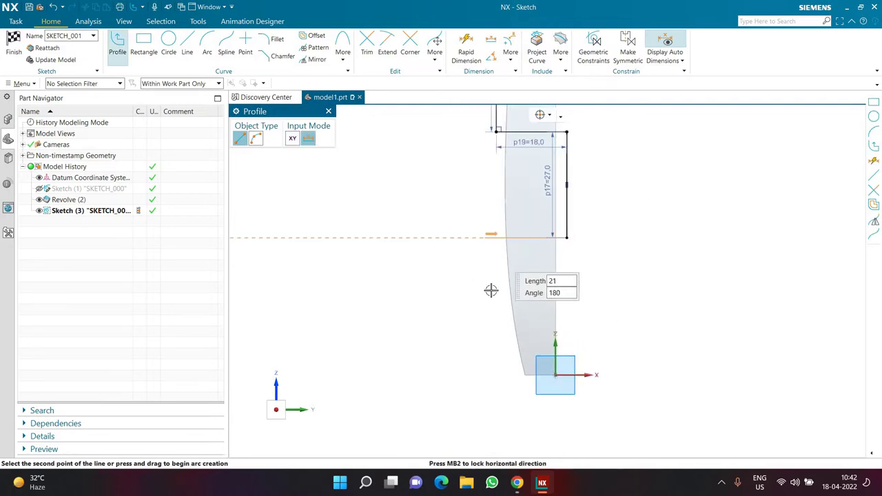
pyautogui.click(501, 313)
pyautogui.click(543, 313)
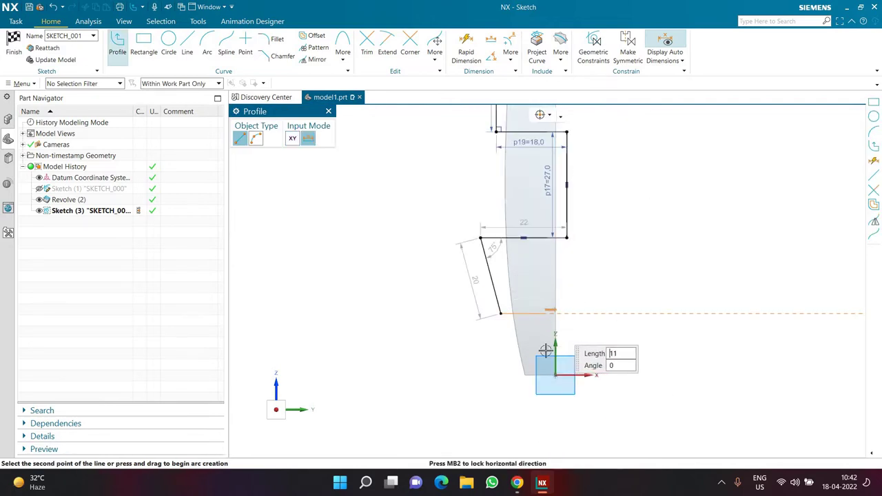
pyautogui.click(549, 396)
pyautogui.press('Escape')
# - Dimension the vertical distance from the profile's lowest endpoint to the origin and set it to 2.5 mm
pyautogui.scroll(3, 566, 382)
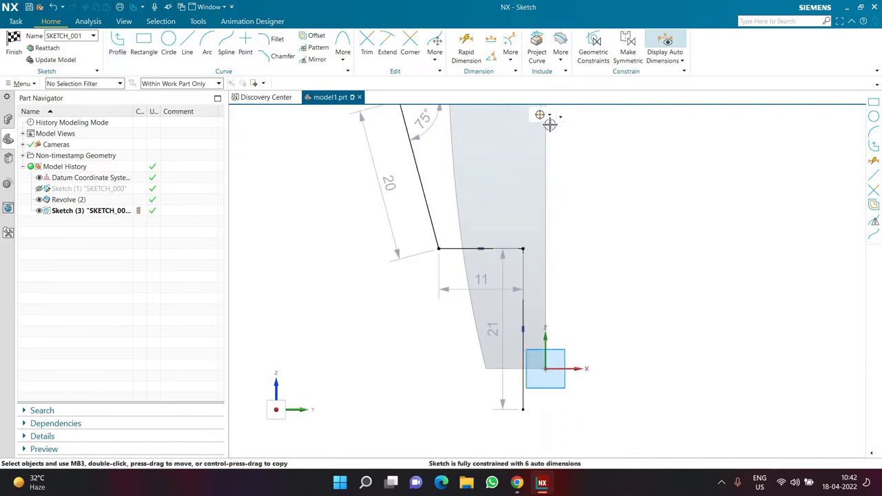
pyautogui.click(461, 61)
pyautogui.click(524, 411)
pyautogui.click(546, 369)
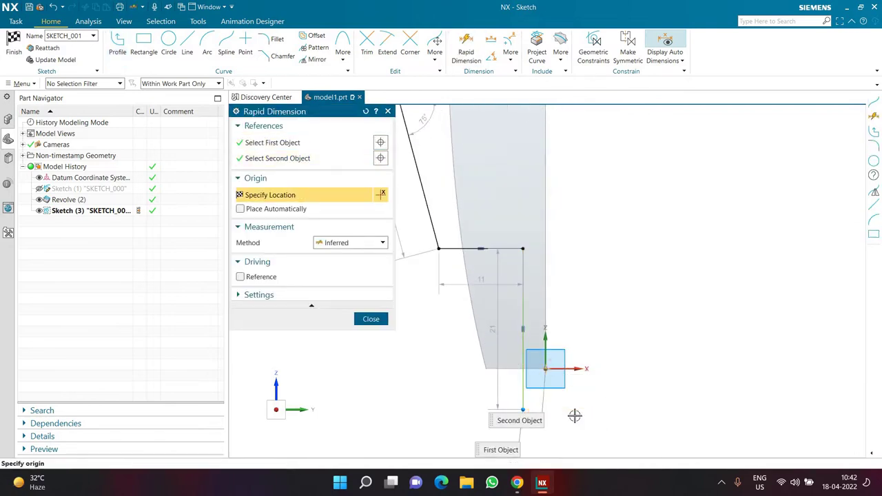
pyautogui.click(575, 416)
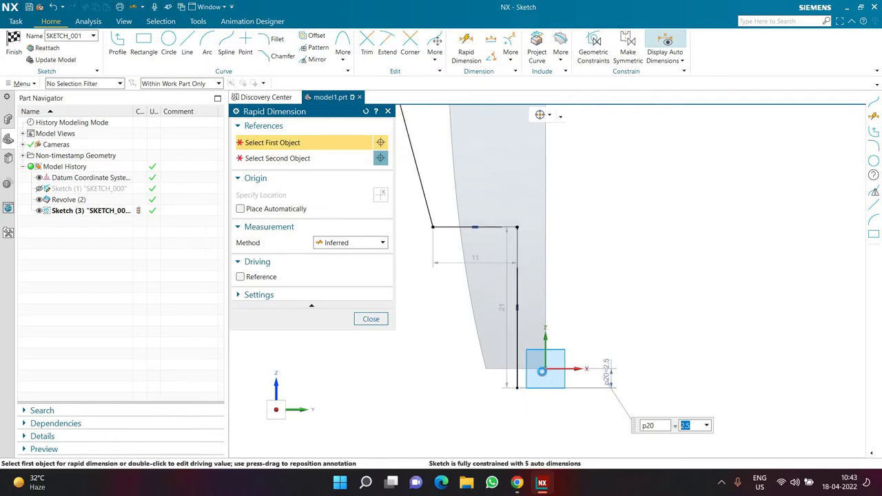
# - Set the horizontal distance between the profile's lowest endpoint and the origin to 1.5 mm and finish dimensioning
pyautogui.click(543, 371)
pyautogui.click(517, 384)
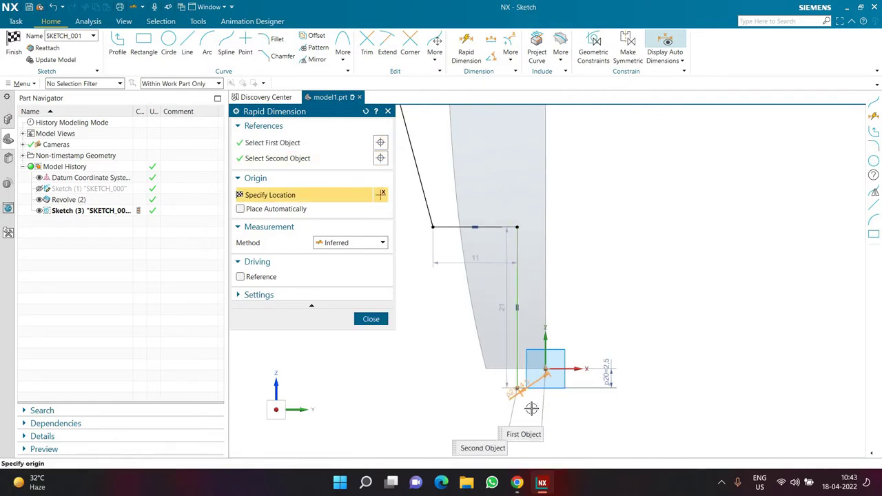
pyautogui.click(625, 434)
pyautogui.write('1.5')
pyautogui.press('Return')
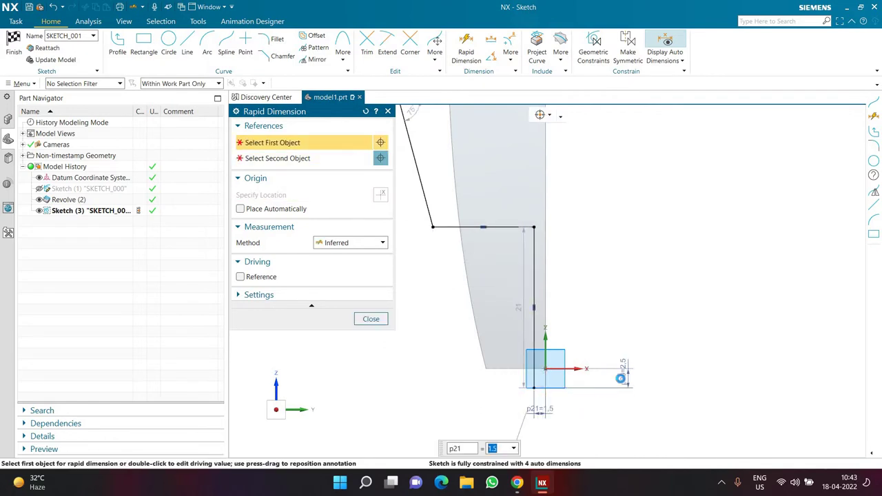
pyautogui.press('Escape')
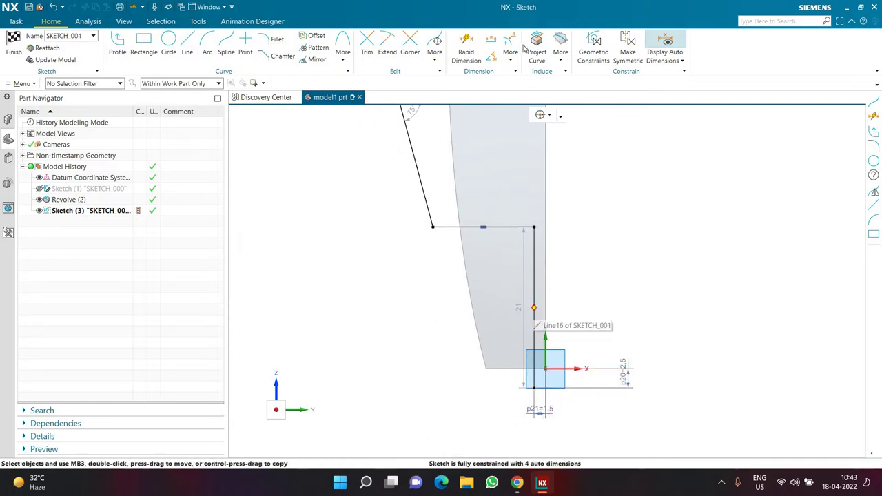
# - Dimension the lowest vertical line of the profile and set its length to 12.5 mm
pyautogui.click(463, 53)
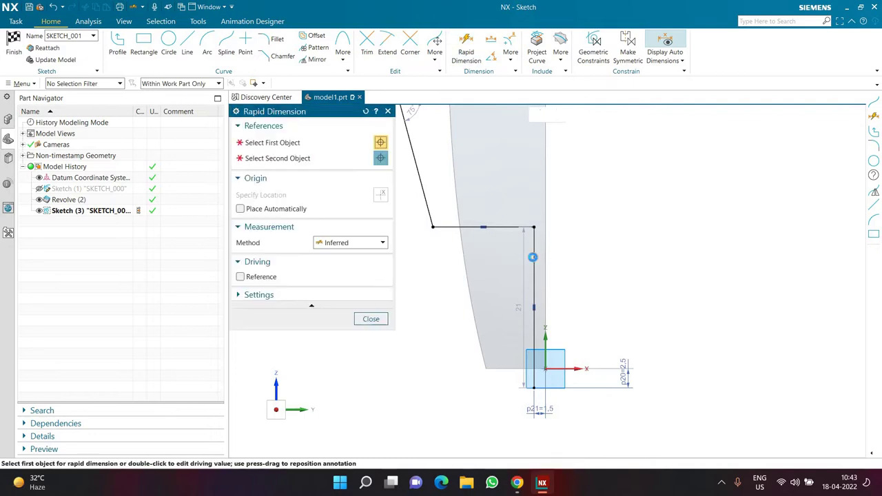
pyautogui.click(572, 271)
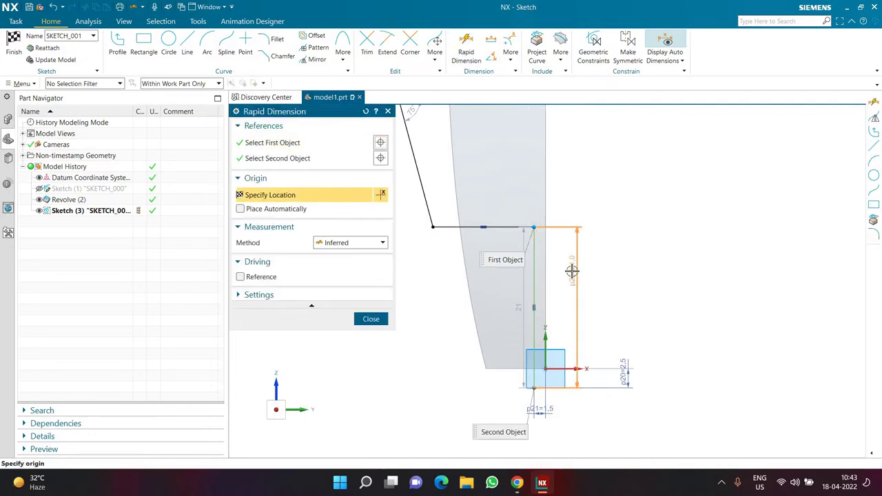
pyautogui.click(600, 276)
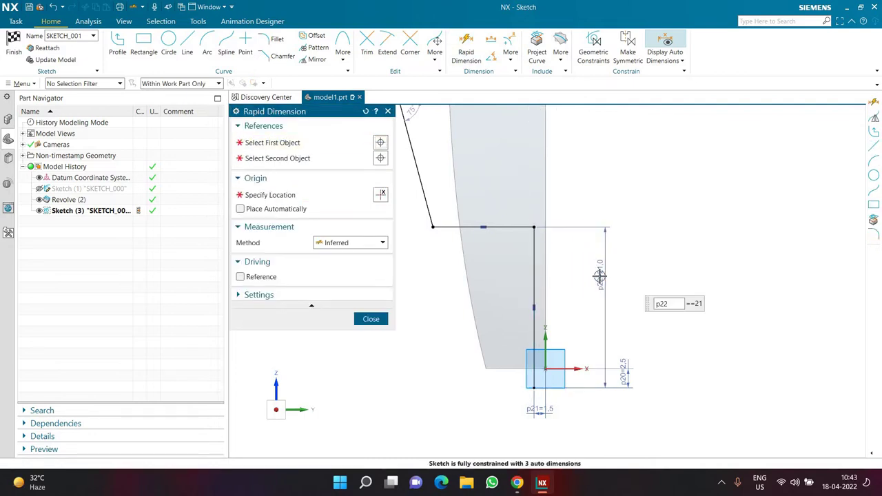
pyautogui.write('12.5')
pyautogui.press('Return')
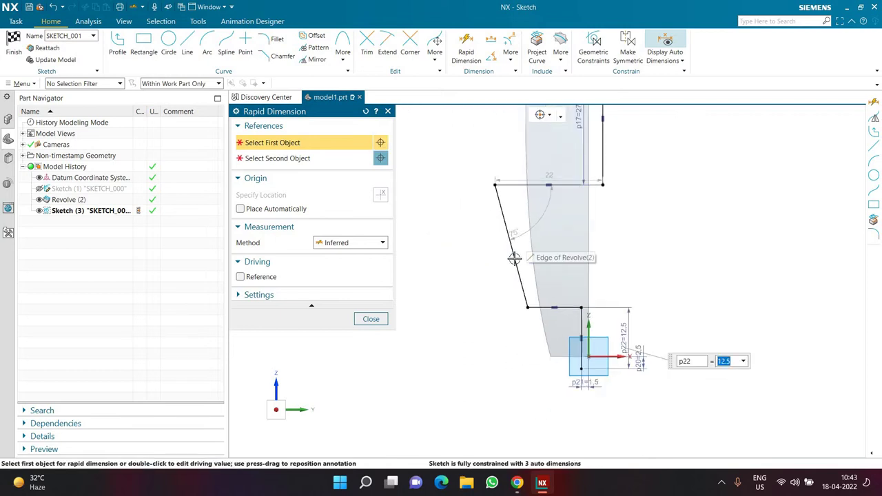
# - Try to dimension the vertical height of the lower slanted line, and delete that dimension
pyautogui.click(515, 262)
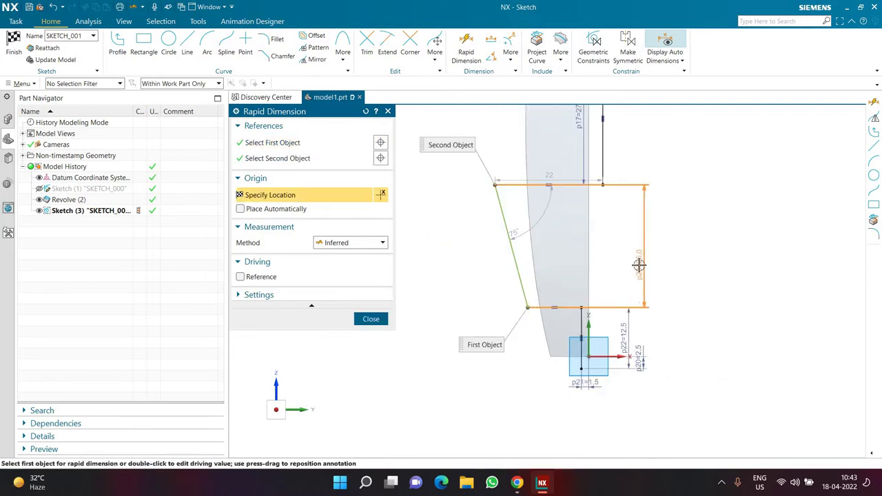
pyautogui.click(629, 254)
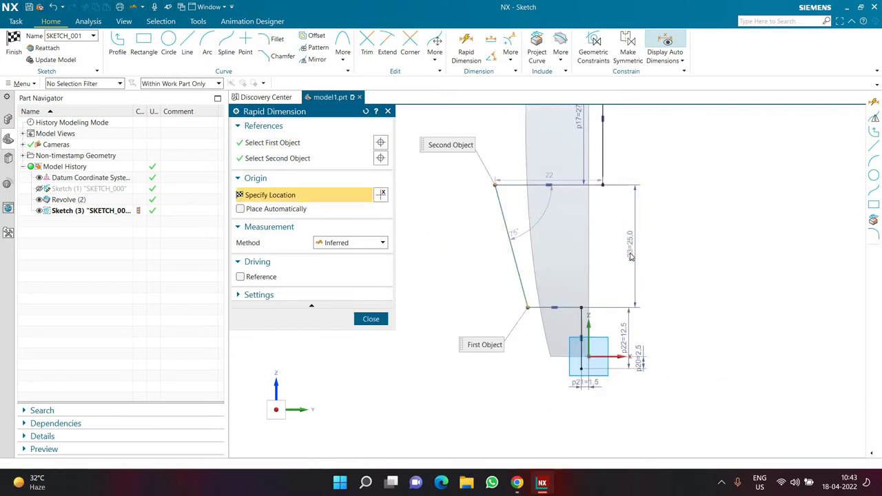
pyautogui.press('Return')
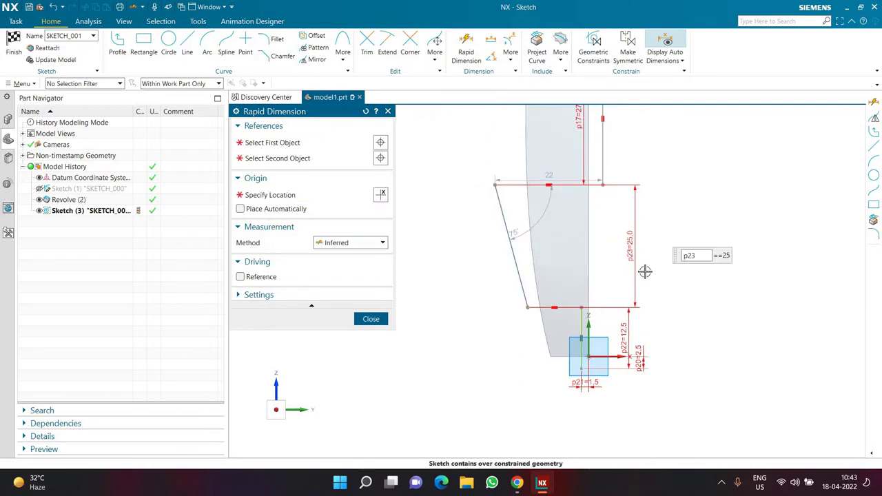
pyautogui.press('Escape')
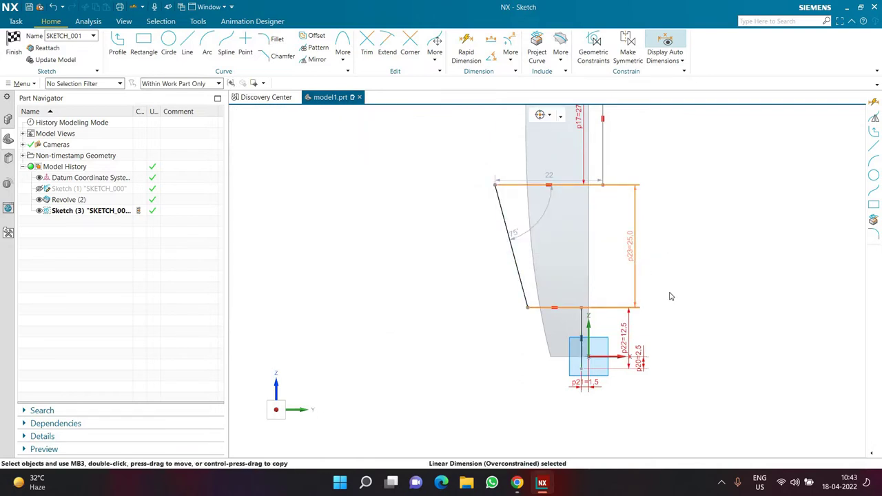
pyautogui.press('Delete')
pyautogui.press('Return')
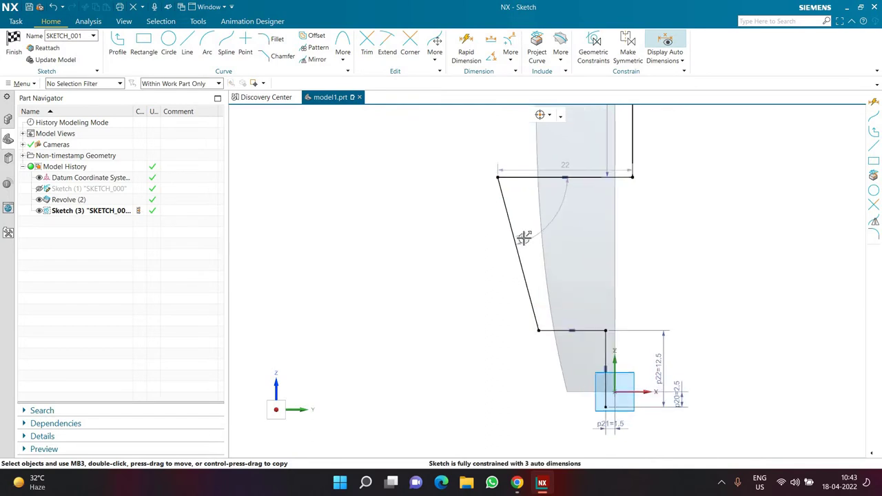
# - Set the angle between the lower slanted line and the horizontal line above it to 60° and that horizontal line's length to 25 mm
pyautogui.doubleClick(523, 240)
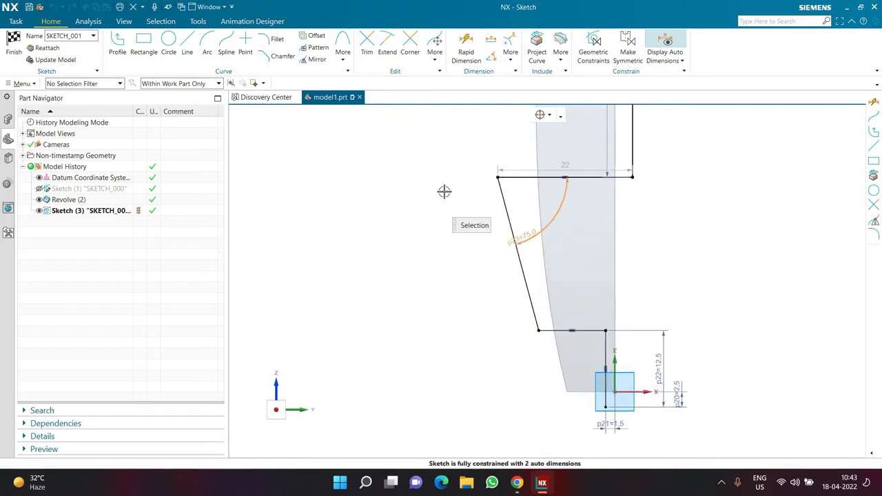
pyautogui.write('60')
pyautogui.press('Return')
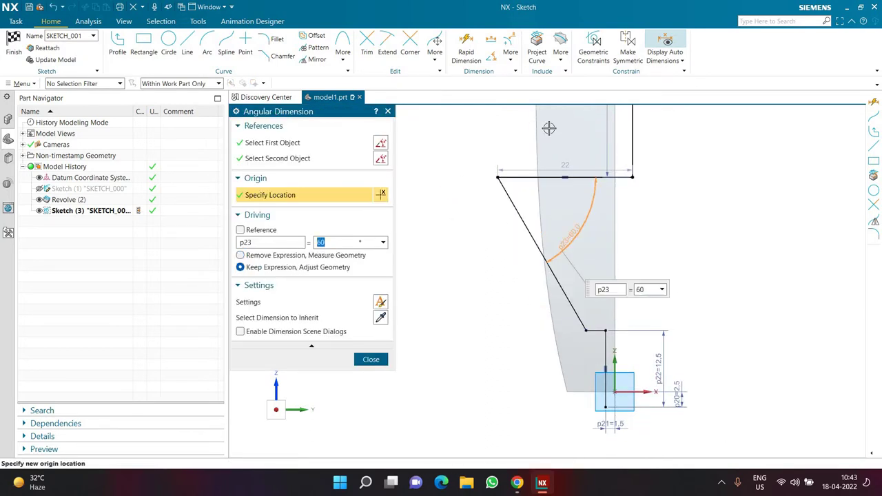
pyautogui.middleClick(572, 168)
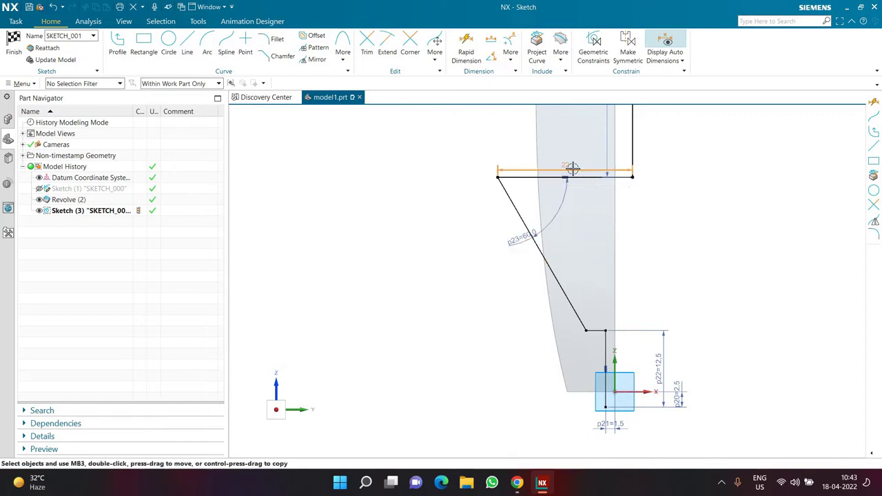
pyautogui.doubleClick(573, 168)
pyautogui.middleClick(642, 219)
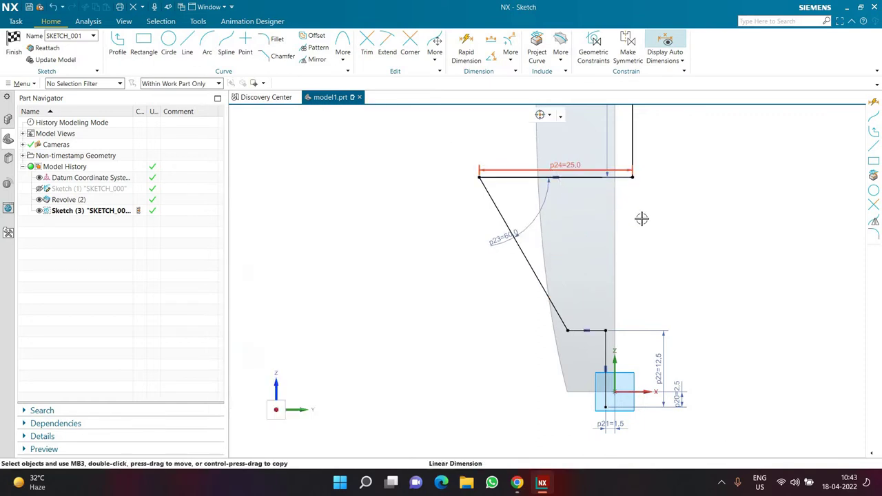
# - Examine the stepped profile from its upper steps down to the base for a line that still lacks a driving dimension
pyautogui.scroll(-3, 628, 275)
pyautogui.scroll(3, 625, 168)
pyautogui.scroll(-3, 586, 310)
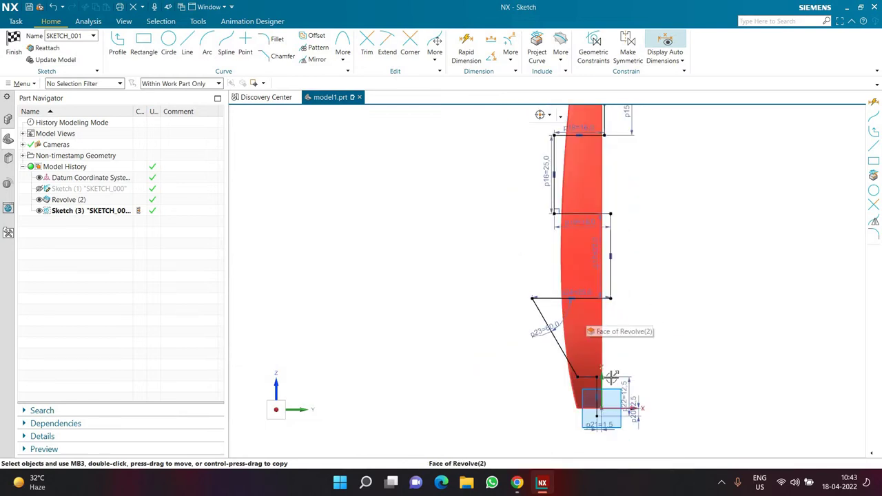
pyautogui.scroll(2, 569, 248)
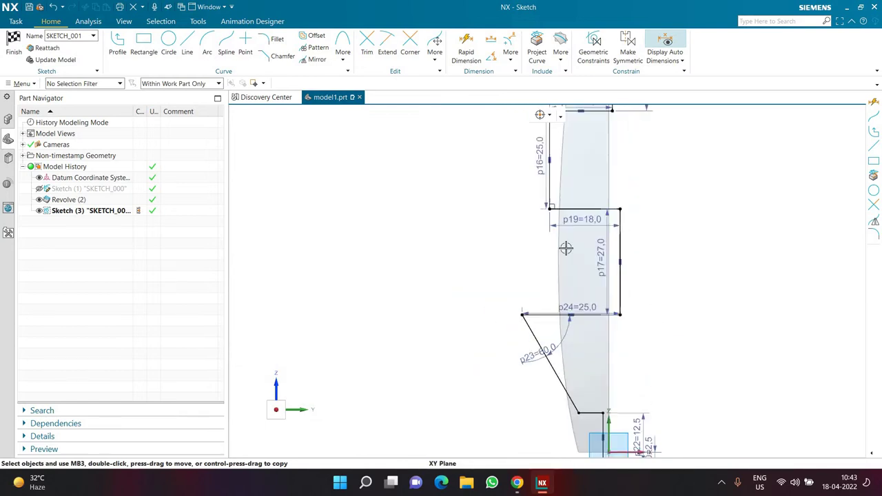
pyautogui.scroll(-1, 559, 319)
pyautogui.scroll(4, 631, 414)
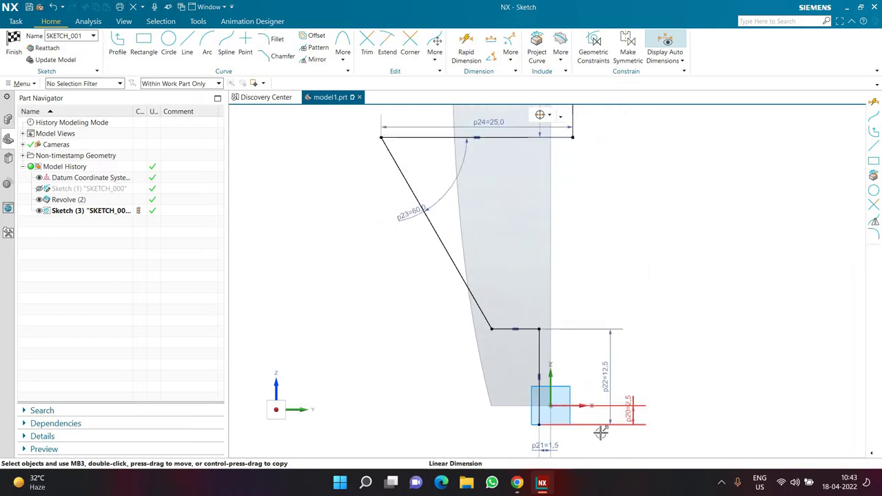
pyautogui.scroll(-5, 612, 424)
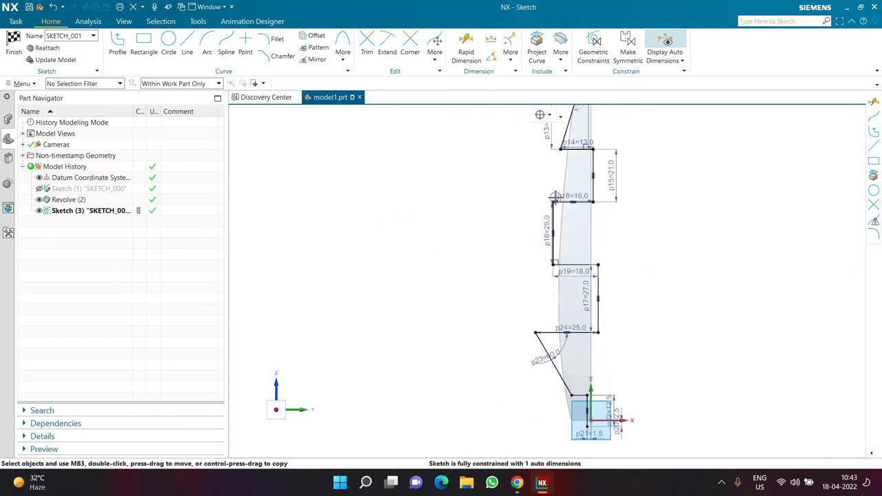
pyautogui.scroll(5, 556, 200)
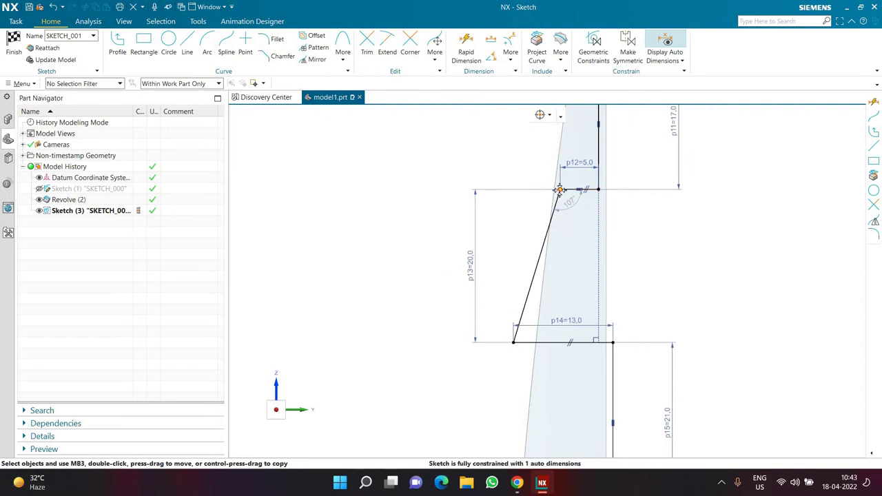
pyautogui.moveTo(537, 343)
pyautogui.mouseDown()
pyautogui.moveTo(499, 346)
pyautogui.moveTo(520, 364)
pyautogui.mouseUp()
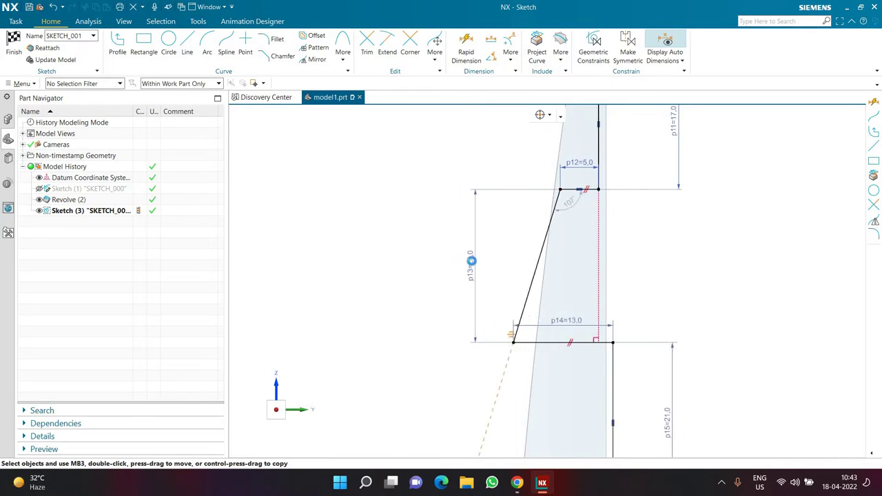
pyautogui.scroll(-2, 502, 384)
pyautogui.scroll(4, 502, 384)
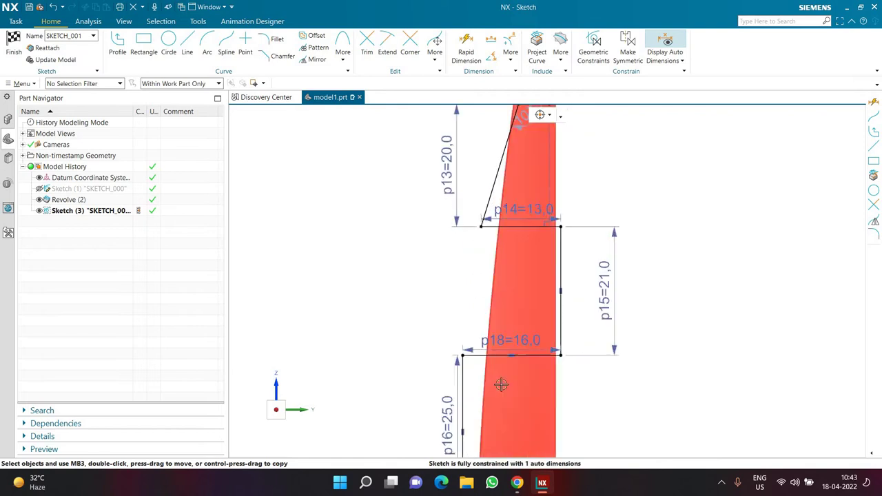
pyautogui.scroll(-1, 472, 290)
pyautogui.scroll(-3, 441, 262)
pyautogui.scroll(1, 451, 370)
pyautogui.scroll(-1, 465, 269)
pyautogui.scroll(1, 467, 368)
pyautogui.scroll(-3, 458, 207)
pyautogui.scroll(2, 464, 360)
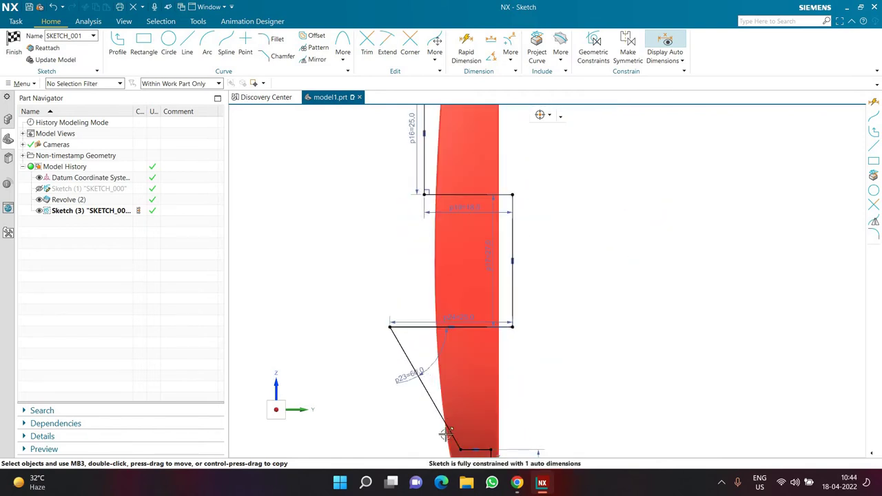
pyautogui.scroll(-1, 422, 310)
pyautogui.scroll(1, 453, 433)
pyautogui.scroll(1, 457, 433)
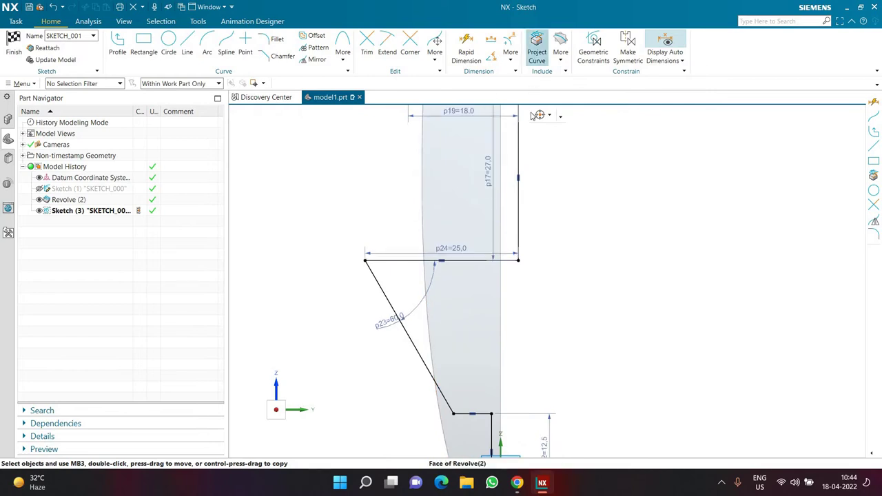
# - Dimension the short horizontal line below the slanted line and set its length to 5 mm
pyautogui.click(537, 50)
pyautogui.click(468, 52)
pyautogui.scroll(2, 482, 398)
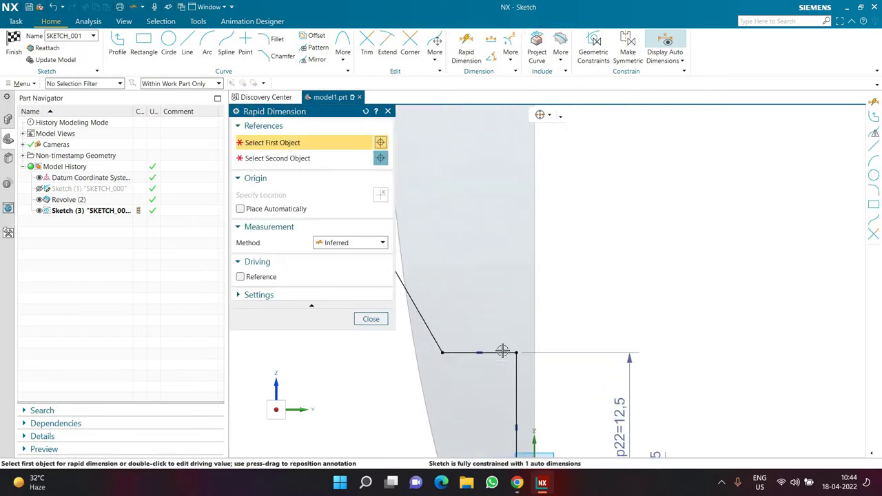
pyautogui.click(483, 370)
pyautogui.click(452, 400)
pyautogui.write('5')
pyautogui.press('Return')
pyautogui.scroll(-3, 619, 282)
pyautogui.middleClick(619, 282)
pyautogui.scroll(-3, 619, 281)
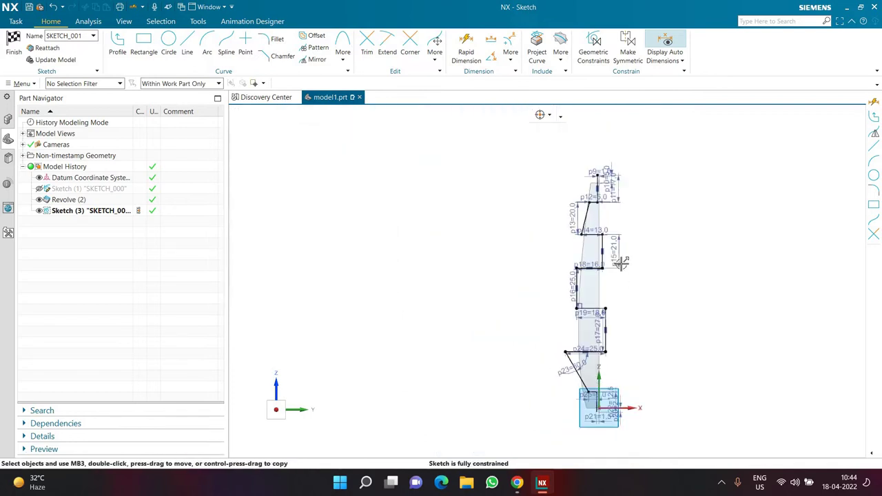
# - Start a degree 7 Studio Spline by poles and place poles from the profile's top endpoint through its corners to both ends of the 13 mm line
pyautogui.scroll(2, 621, 245)
pyautogui.scroll(3, 607, 129)
pyautogui.scroll(-4, 568, 265)
pyautogui.scroll(4, 561, 207)
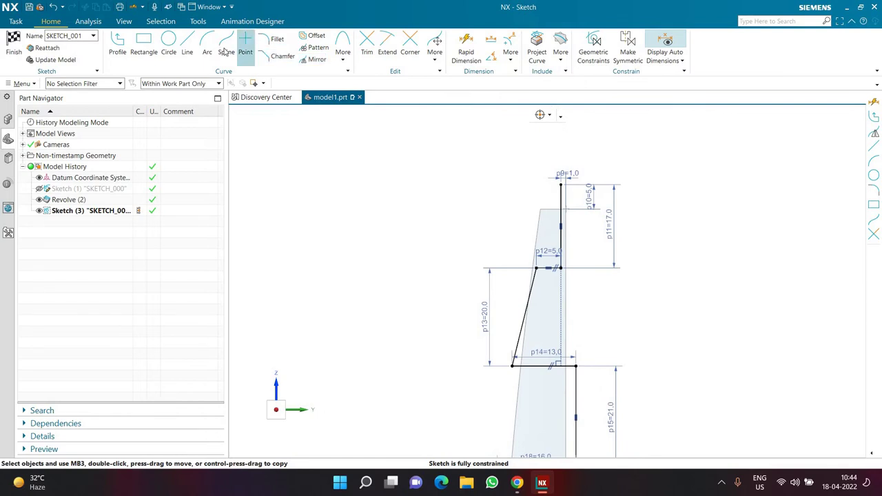
pyautogui.press('s')
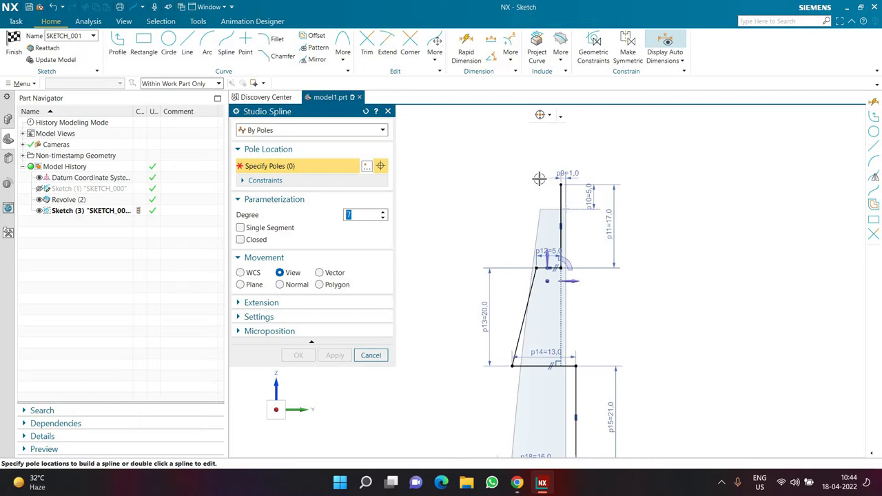
pyautogui.click(560, 185)
pyautogui.scroll(2, 570, 266)
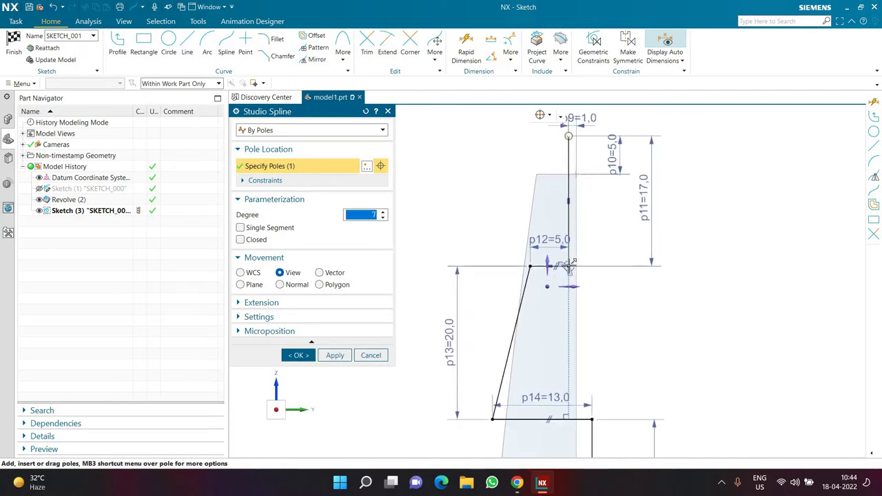
pyautogui.scroll(5, 569, 267)
pyautogui.click(568, 268)
pyautogui.scroll(-2, 596, 246)
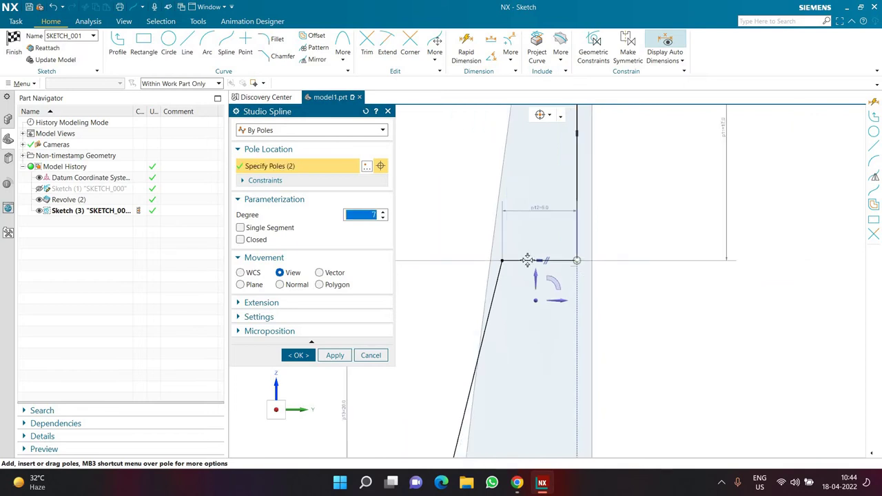
pyautogui.click(520, 257)
pyautogui.scroll(-3, 473, 306)
pyautogui.scroll(2, 471, 350)
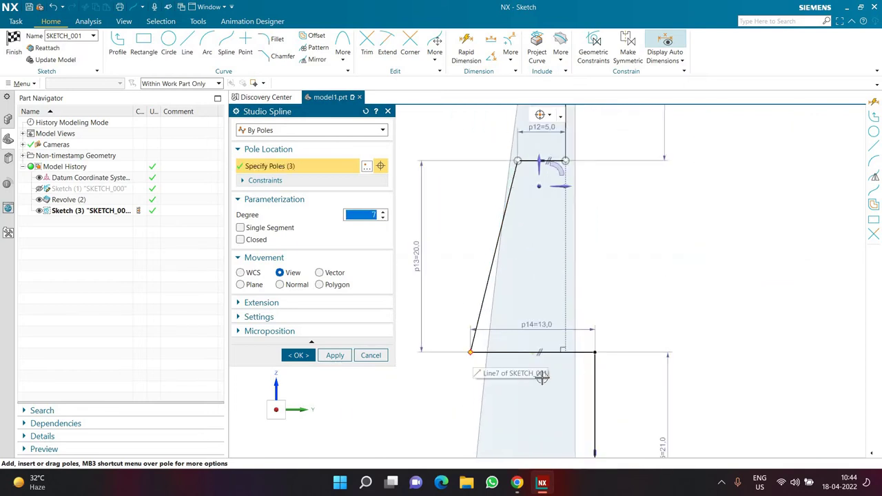
pyautogui.click(595, 352)
# - Add spline poles at both ends of the 16 mm horizontal line and at the lower end of the 25 mm vertical line
pyautogui.scroll(-2, 546, 235)
pyautogui.keyDown('shift'); pyautogui.moveTo(576, 439); pyautogui.dragTo(562, 362, button='middle'); pyautogui.keyUp('shift')
pyautogui.click(563, 360)
pyautogui.keyDown('shift'); pyautogui.moveTo(466, 361); pyautogui.dragTo(516, 306, button='middle'); pyautogui.keyUp('shift')
pyautogui.click(515, 305)
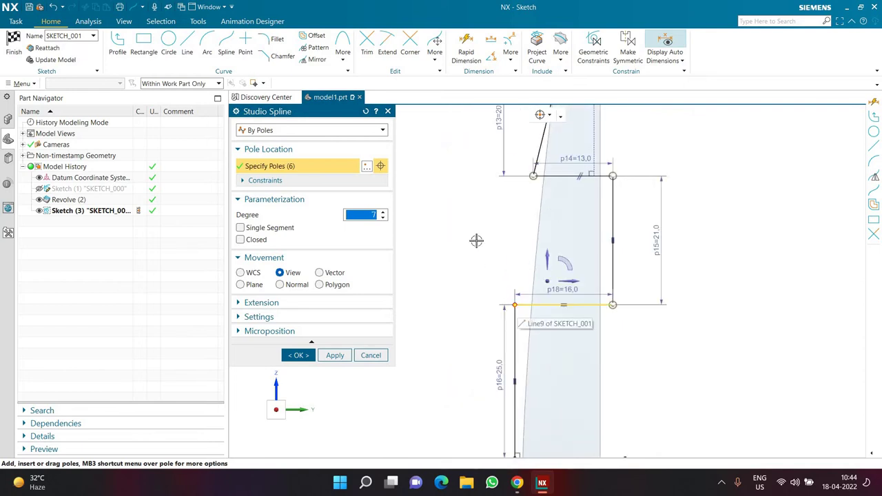
pyautogui.keyDown('shift'); pyautogui.moveTo(497, 354); pyautogui.dragTo(481, 252, button='middle'); pyautogui.keyUp('shift')
pyautogui.click(498, 356)
pyautogui.scroll(-2, 588, 307)
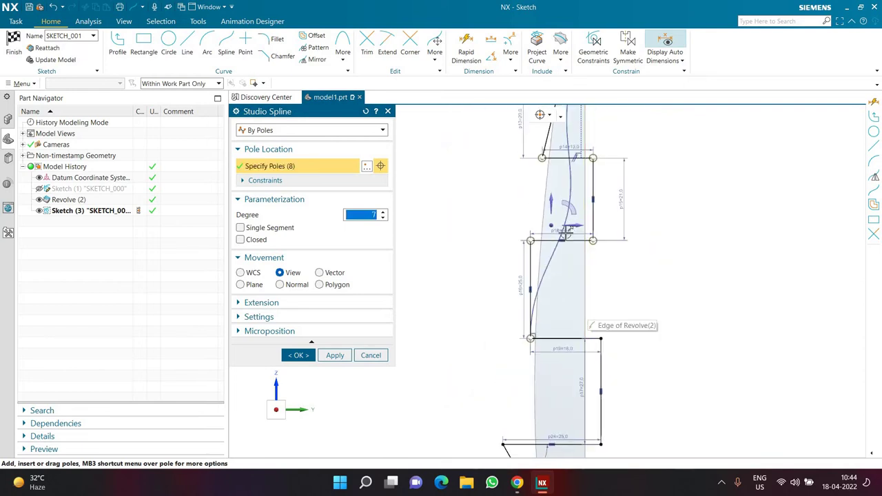
# - Add spline poles at both ends of the 27 mm vertical line and at the outer end of the 25 mm horizontal line
pyautogui.scroll(2, 607, 362)
pyautogui.click(598, 323)
pyautogui.scroll(-2, 597, 230)
pyautogui.scroll(2, 593, 385)
pyautogui.click(604, 406)
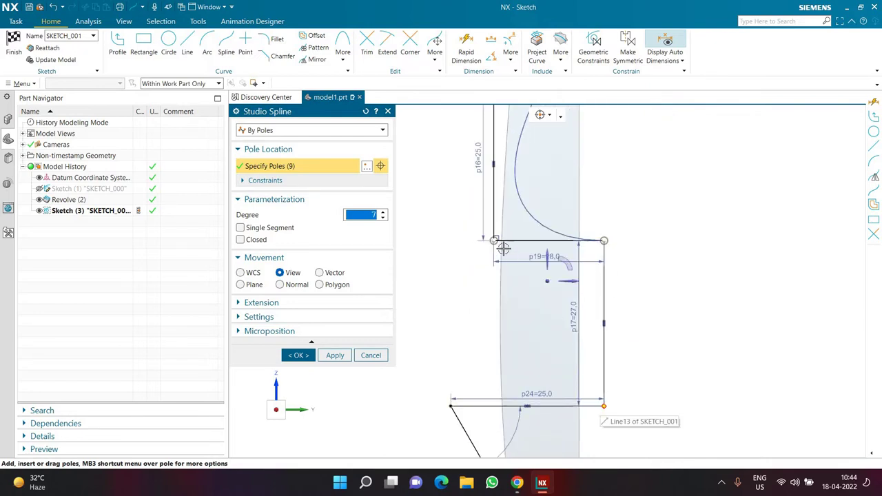
pyautogui.keyDown('shift'); pyautogui.moveTo(451, 406); pyautogui.dragTo(484, 305, button='middle'); pyautogui.keyUp('shift')
pyautogui.click(484, 306)
pyautogui.scroll(-3, 464, 255)
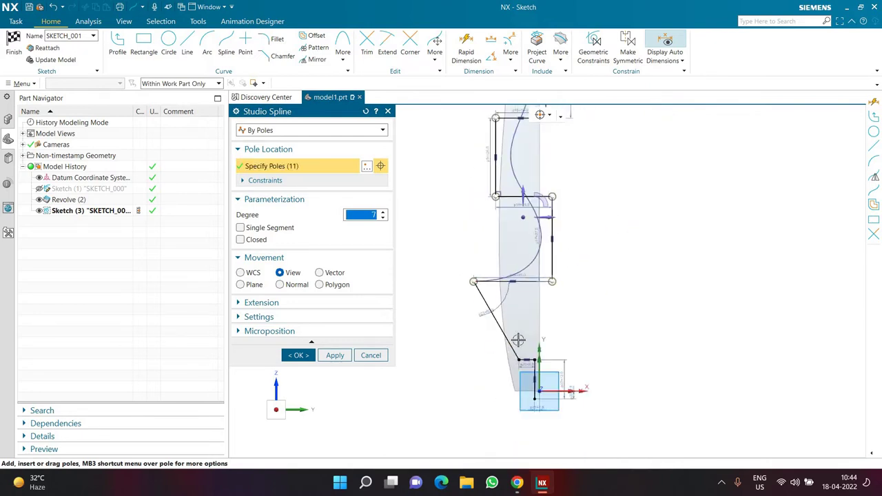
# - Place the last spline poles at both ends of the 5 mm base line and at the profile's lowest endpoint, and create the spline
pyautogui.scroll(3, 523, 392)
pyautogui.click(518, 328)
pyautogui.scroll(-2, 497, 275)
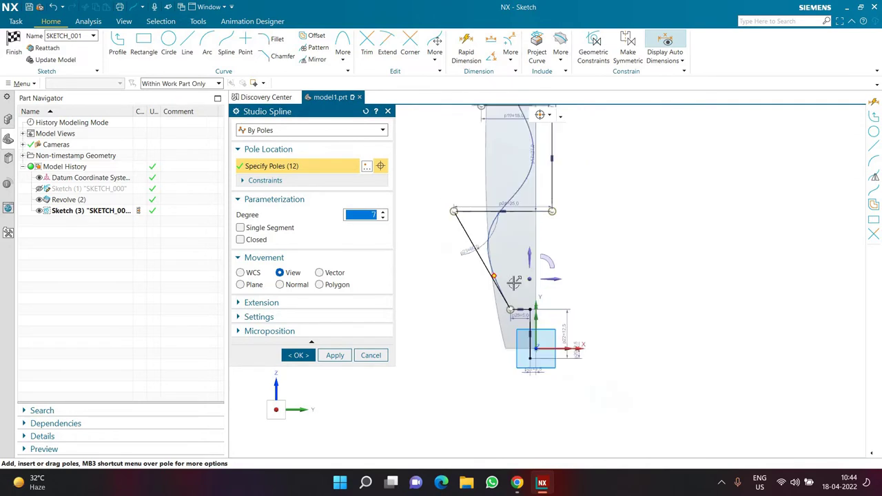
pyautogui.scroll(3, 543, 349)
pyautogui.click(516, 273)
pyautogui.click(516, 368)
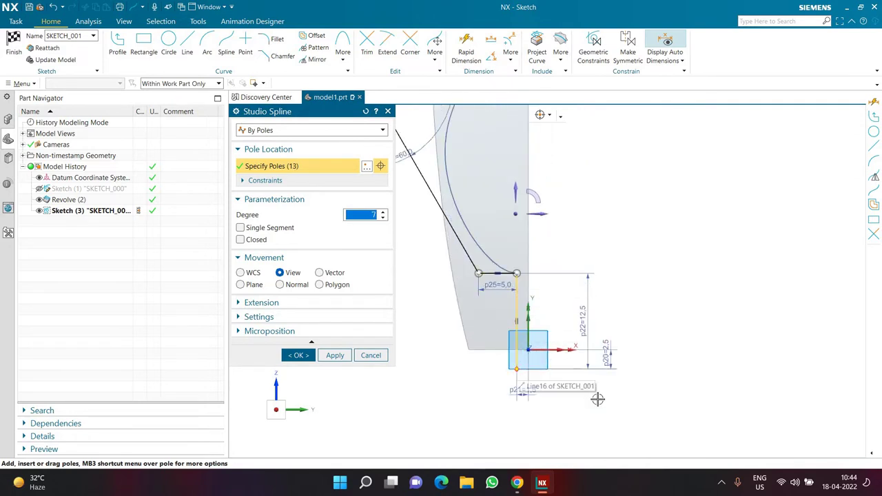
pyautogui.scroll(-2, 577, 418)
pyautogui.scroll(-1, 544, 413)
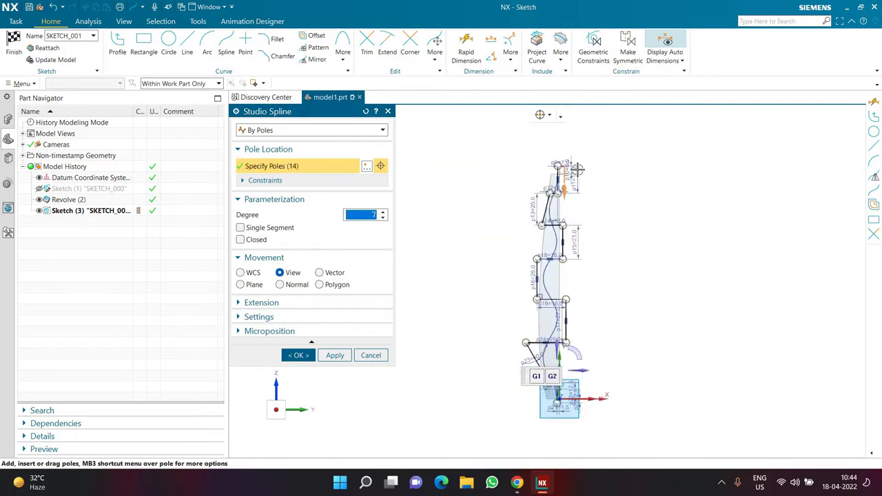
pyautogui.click(299, 355)
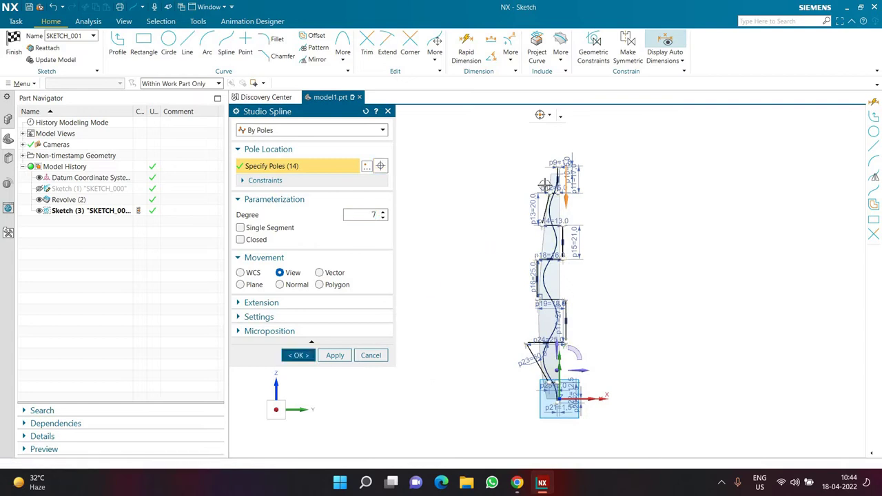
# - Offset the spline symmetrically by 0.75 mm with extension caps, converting the input curve to reference
pyautogui.scroll(3, 517, 288)
pyautogui.scroll(-3, 517, 288)
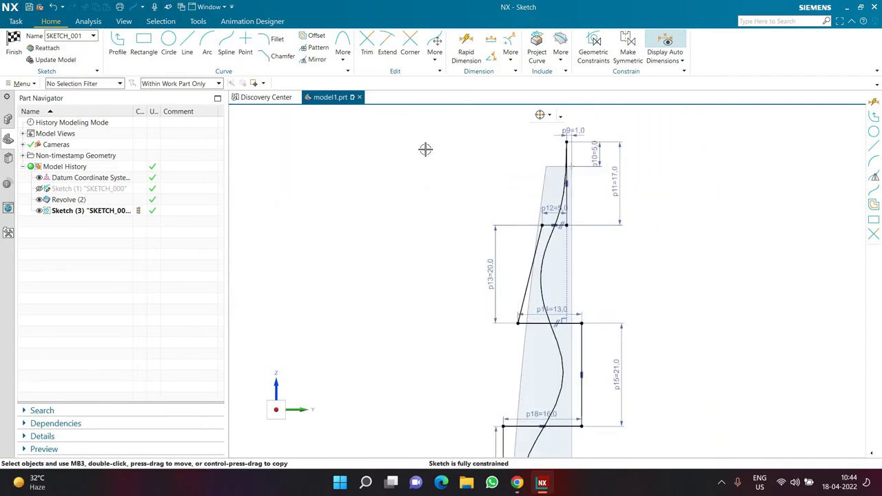
pyautogui.click(317, 39)
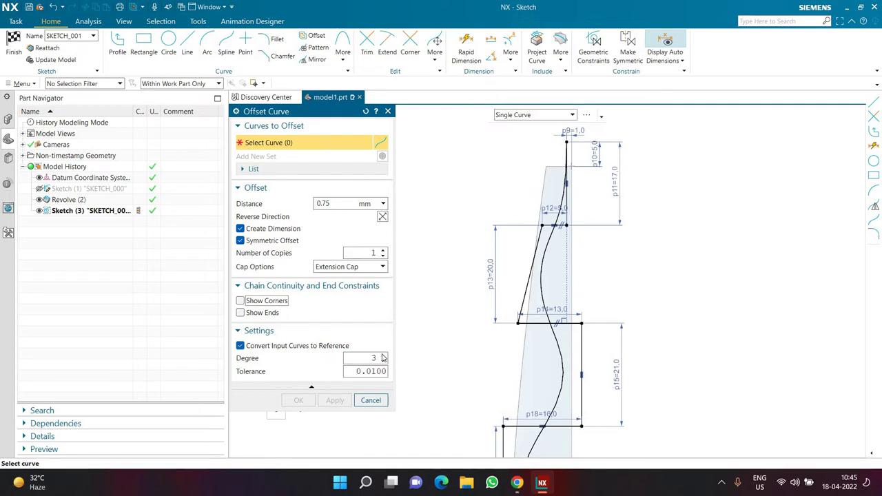
pyautogui.click(542, 277)
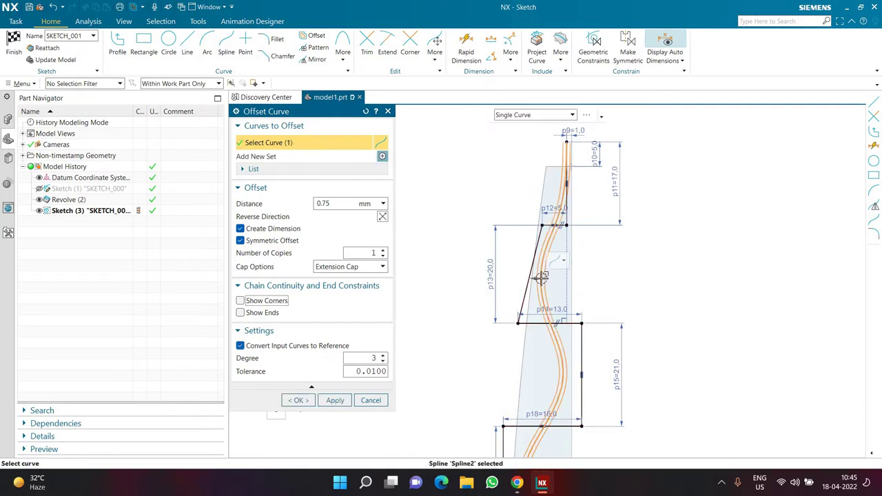
pyautogui.click(299, 400)
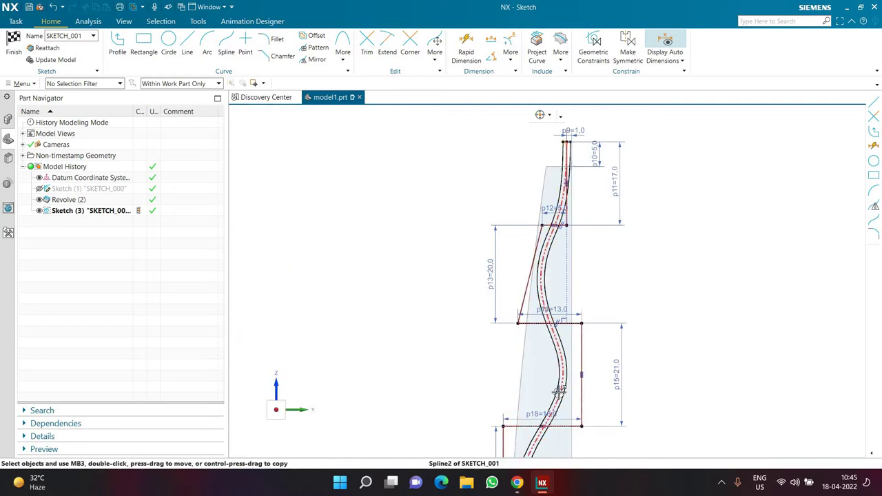
# - Inspect the offset wavy curves along the full height of the wall segment
pyautogui.scroll(7, 570, 172)
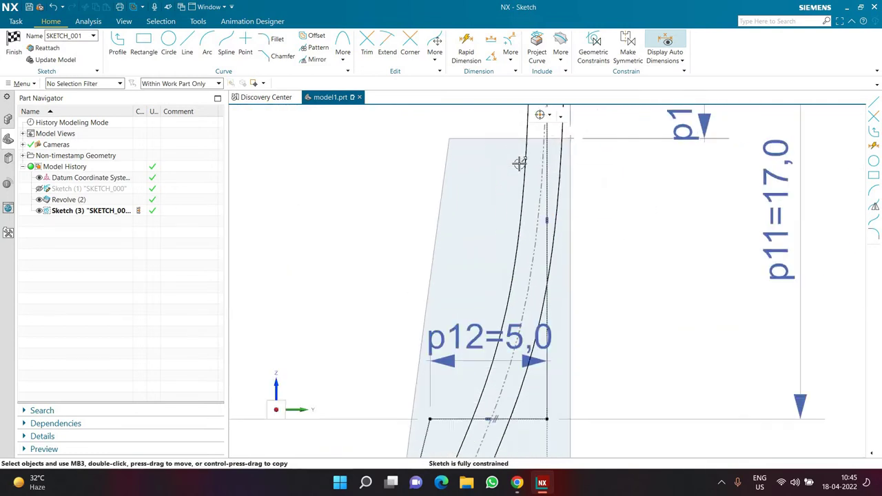
pyautogui.scroll(-7, 520, 163)
pyautogui.scroll(4, 517, 328)
pyautogui.scroll(-6, 509, 218)
pyautogui.scroll(5, 520, 368)
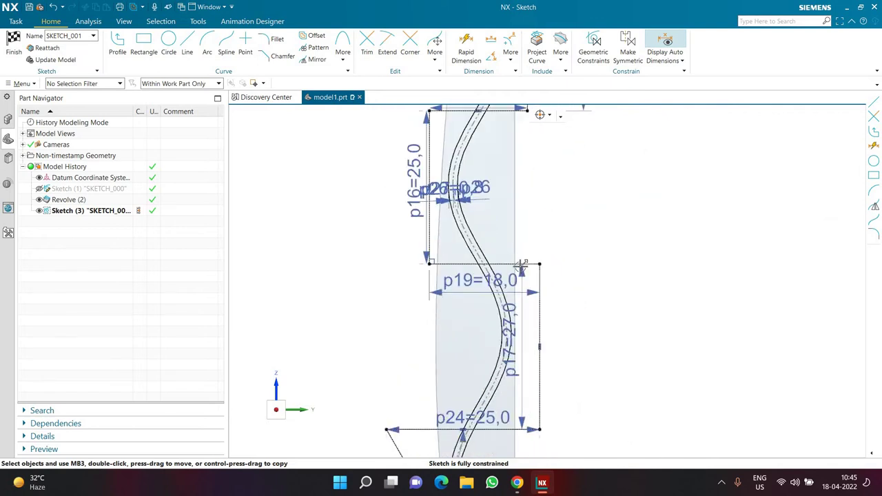
pyautogui.scroll(-4, 514, 403)
pyautogui.scroll(4, 520, 408)
pyautogui.scroll(-4, 514, 406)
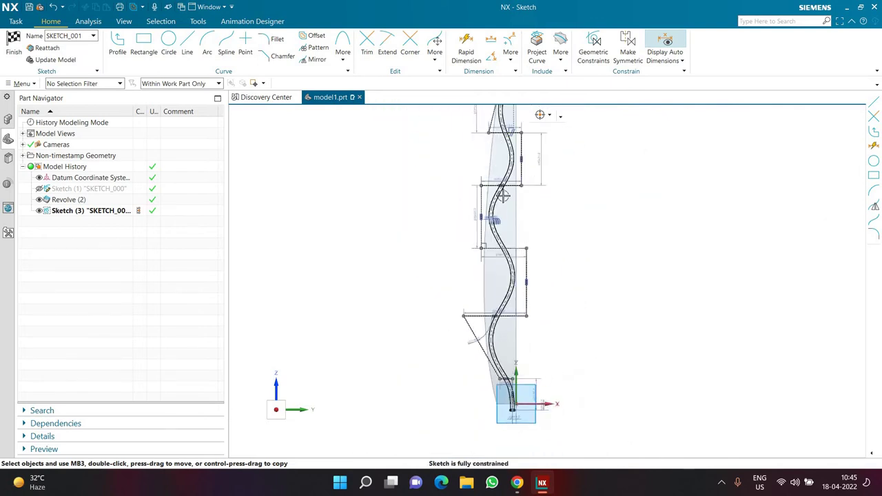
# - Finish the sketch containing the offset wavy curves and return to the 3D model
pyautogui.scroll(-3, 505, 412)
pyautogui.scroll(4, 504, 320)
pyautogui.scroll(-4, 503, 310)
pyautogui.scroll(5, 506, 253)
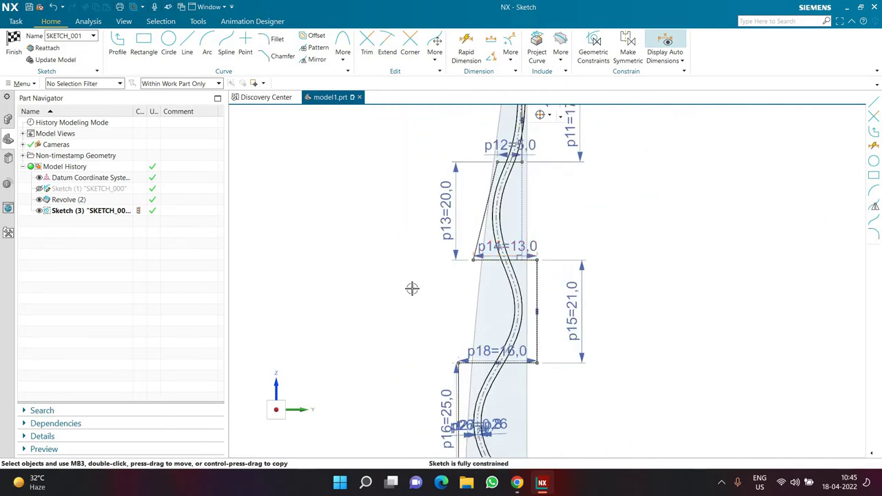
pyautogui.click(16, 48)
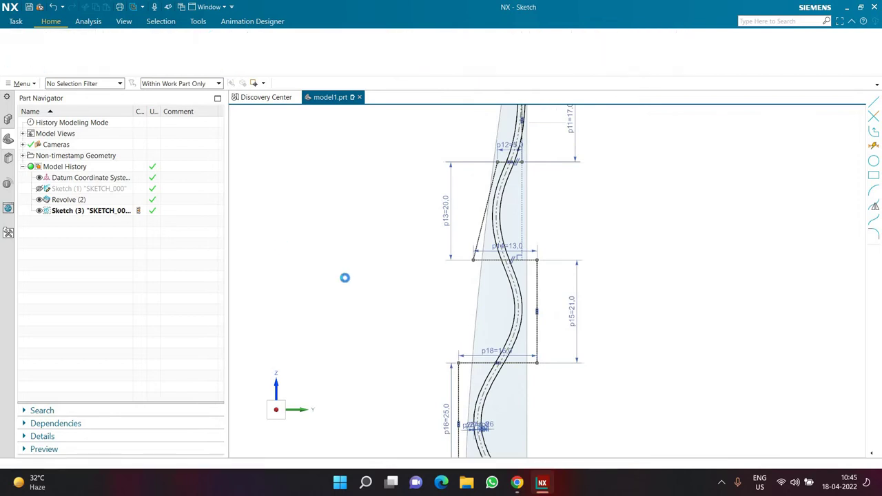
pyautogui.moveTo(469, 238); pyautogui.dragTo(413, 250, button='middle')
pyautogui.click(80, 40)
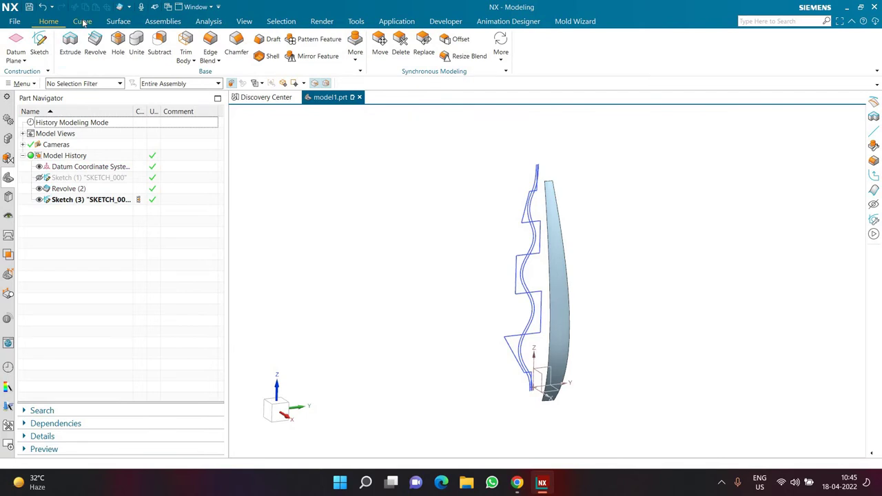
# - Project the two offset wavy splines onto the revolved wall face along the X-axis and hide their source sketch
pyautogui.click(83, 22)
pyautogui.click(253, 53)
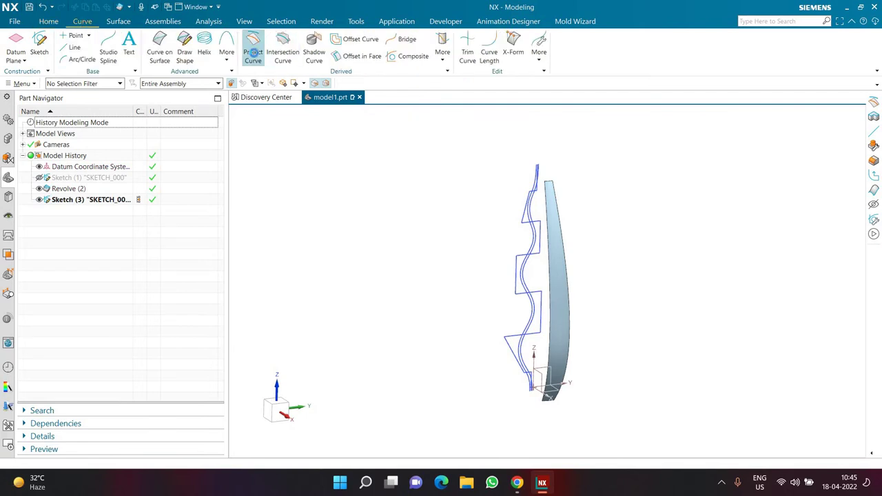
pyautogui.scroll(7, 523, 165)
pyautogui.click(574, 212)
pyautogui.click(586, 212)
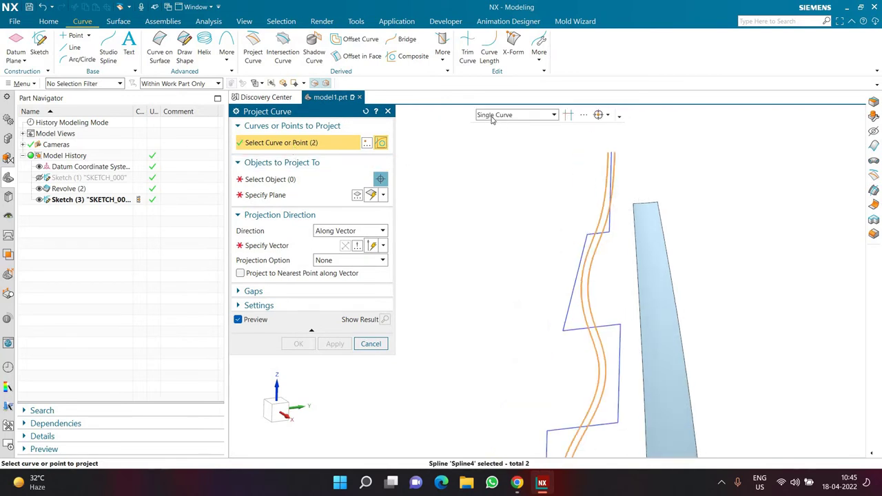
pyautogui.click(311, 184)
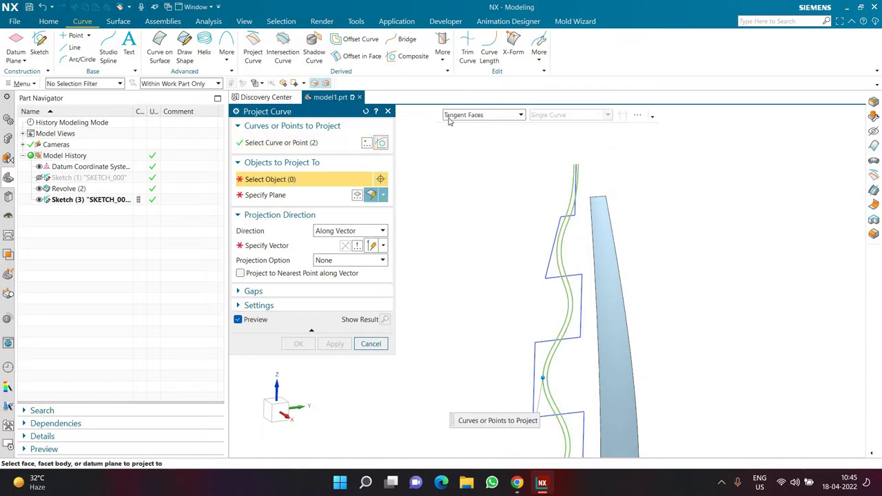
pyautogui.click(613, 239)
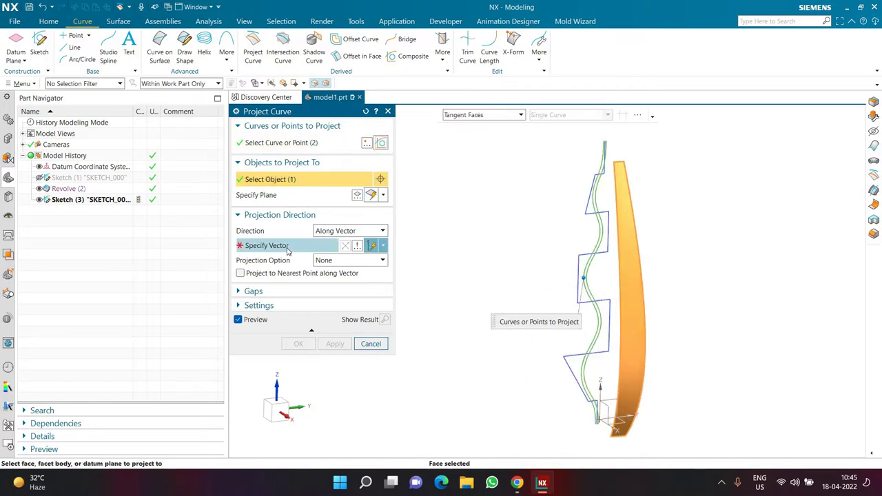
pyautogui.click(288, 247)
pyautogui.click(563, 290)
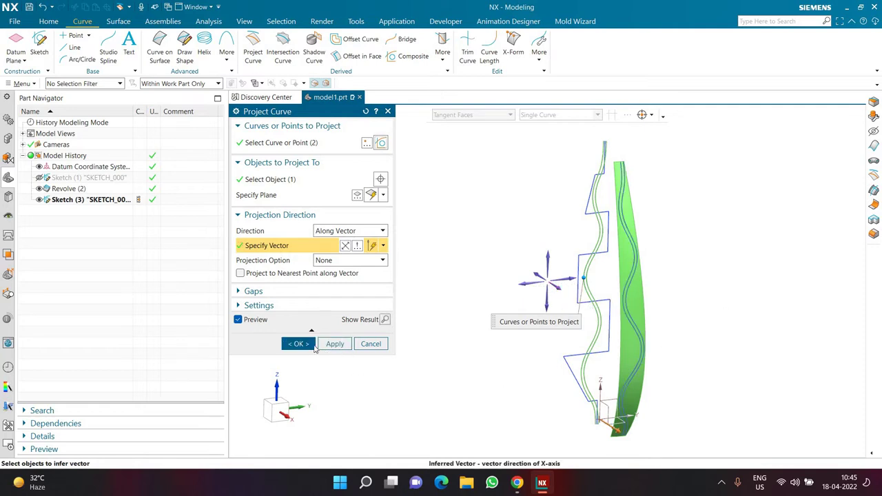
pyautogui.click(313, 348)
pyautogui.moveTo(443, 329); pyautogui.dragTo(83, 238, button='middle')
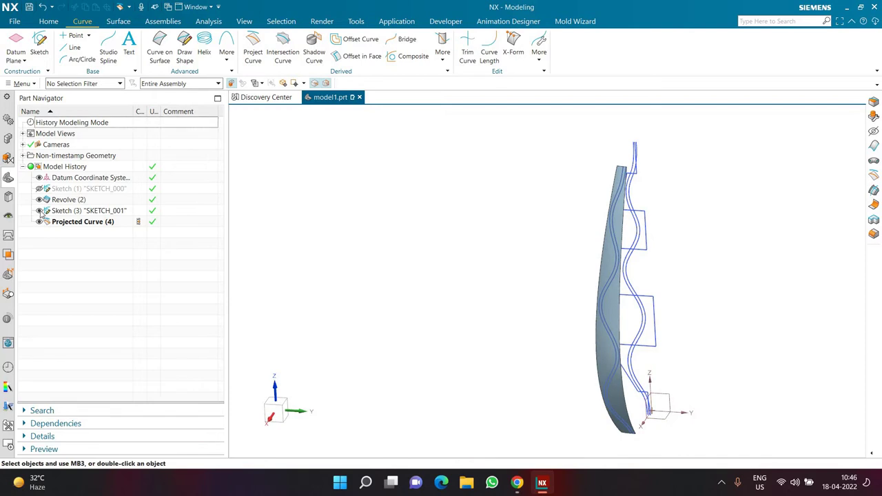
pyautogui.click(40, 211)
# - Start a sketch on path, normal to the left projected curve and located at its upper end
pyautogui.click(39, 54)
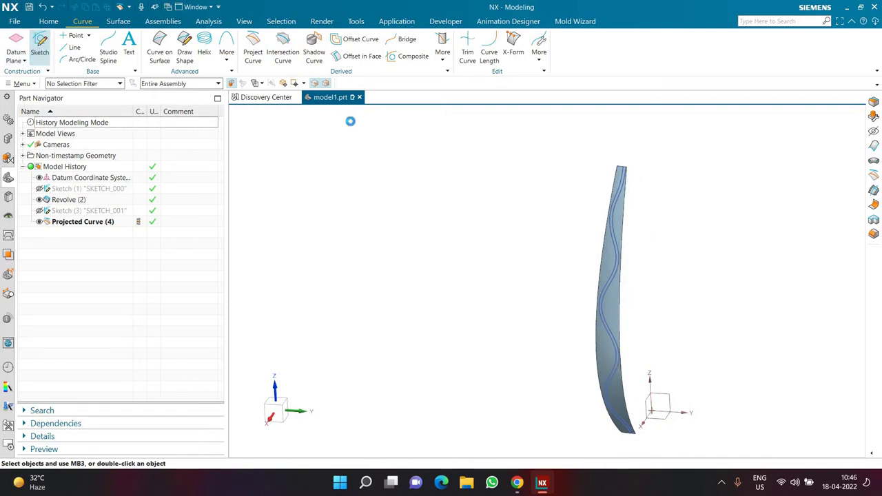
pyautogui.click(317, 130)
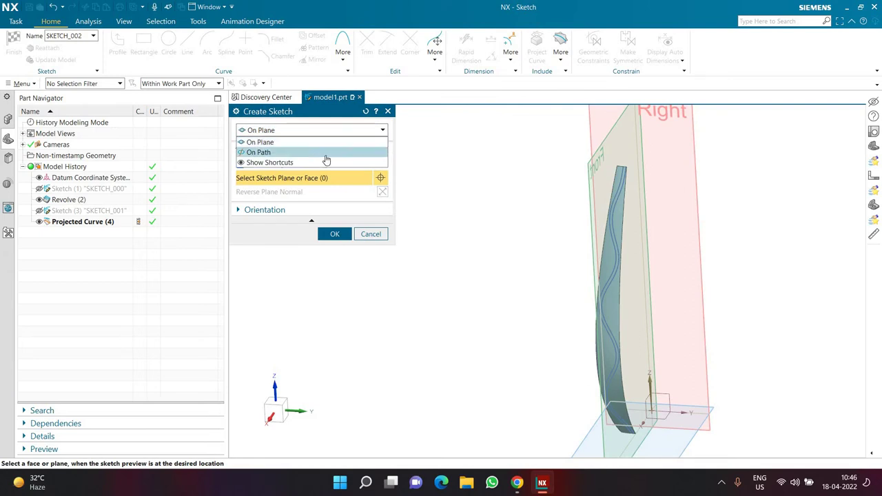
pyautogui.click(325, 153)
pyautogui.scroll(7, 622, 172)
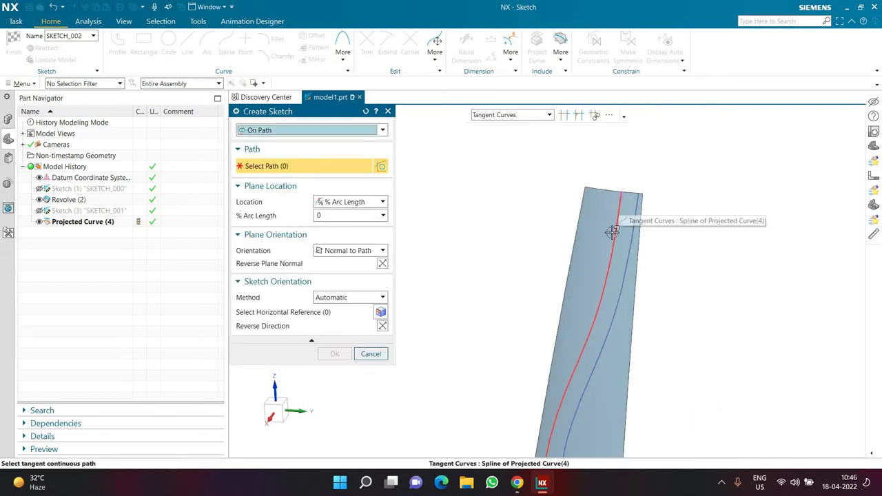
pyautogui.click(613, 220)
pyautogui.moveTo(621, 193); pyautogui.dragTo(621, 176)
pyautogui.click(335, 355)
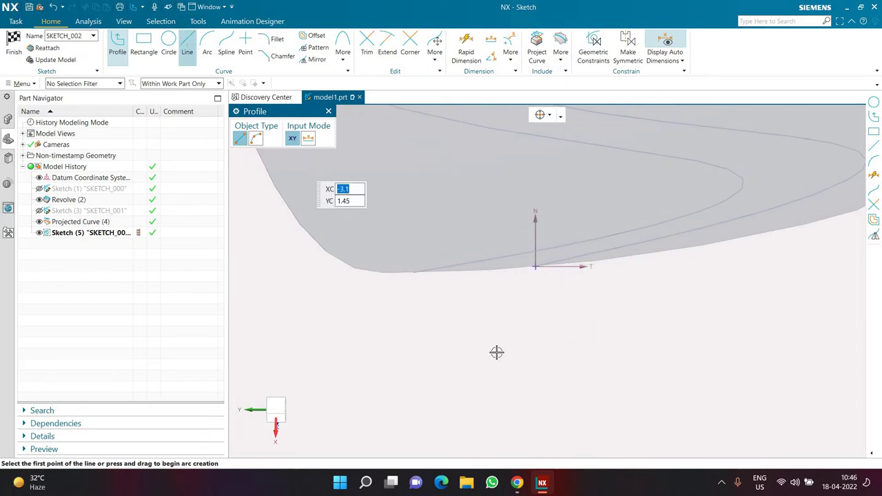
# - Draw a vertical line from the sketch origin away from the wall face, set its length to 1 mm, and finish the sketch
pyautogui.press('l')
pyautogui.click(535, 267)
pyautogui.click(552, 373)
pyautogui.press('Escape')
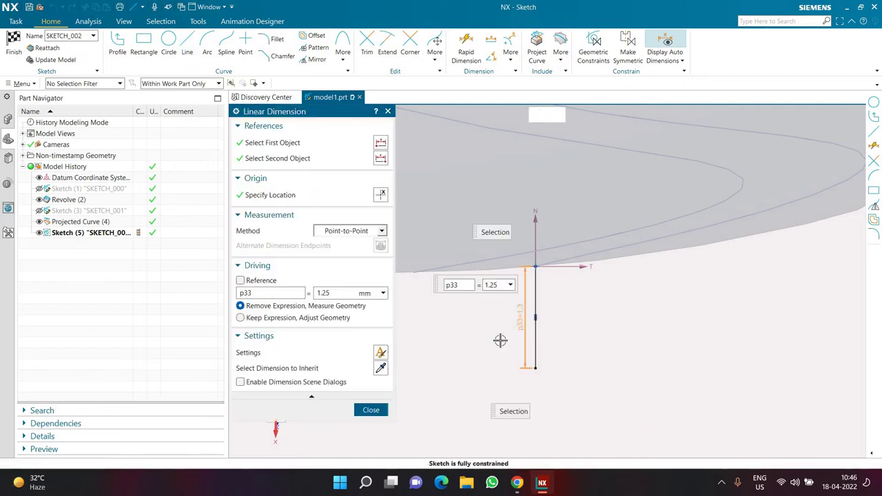
pyautogui.write('1')
pyautogui.press('Return')
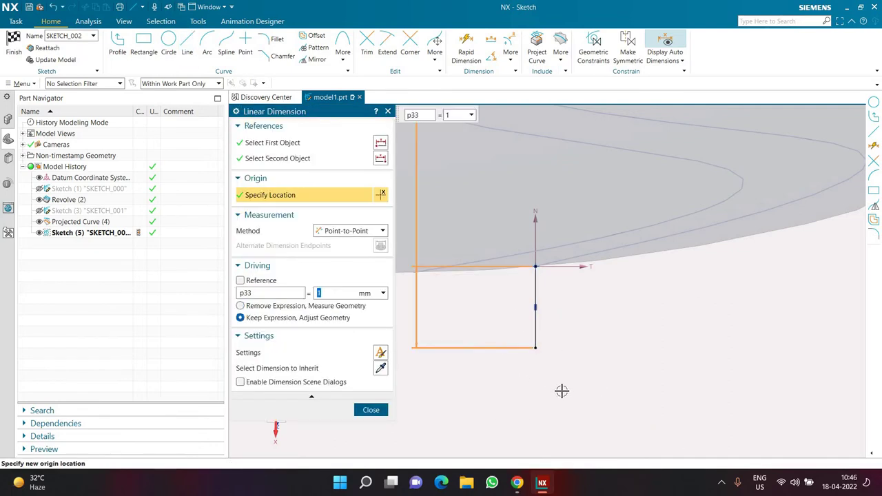
pyautogui.middleClick(562, 391)
pyautogui.scroll(-3, 562, 391)
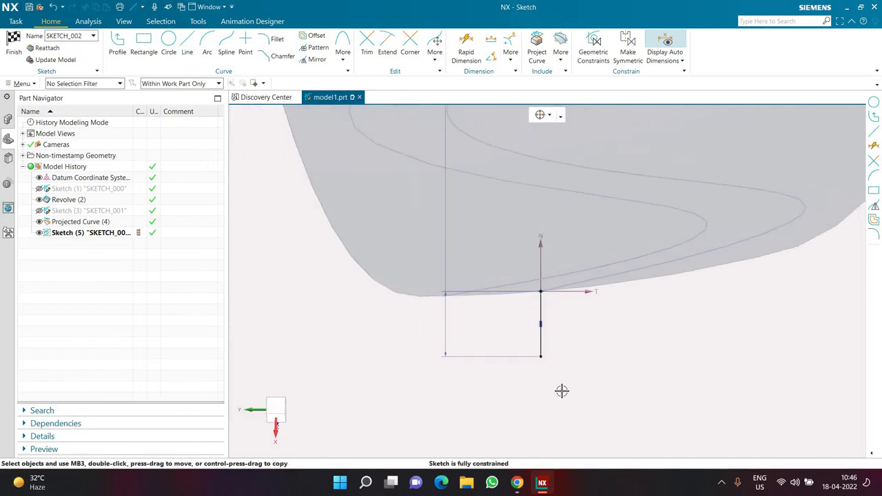
pyautogui.click(15, 45)
# - Start another on-path sketch at the upper end of the right projected curve, normal to that curve
pyautogui.moveTo(591, 180)
pyautogui.mouseDown(button='middle')
pyautogui.moveTo(606, 180)
pyautogui.moveTo(642, 150)
pyautogui.mouseUp(button='middle')
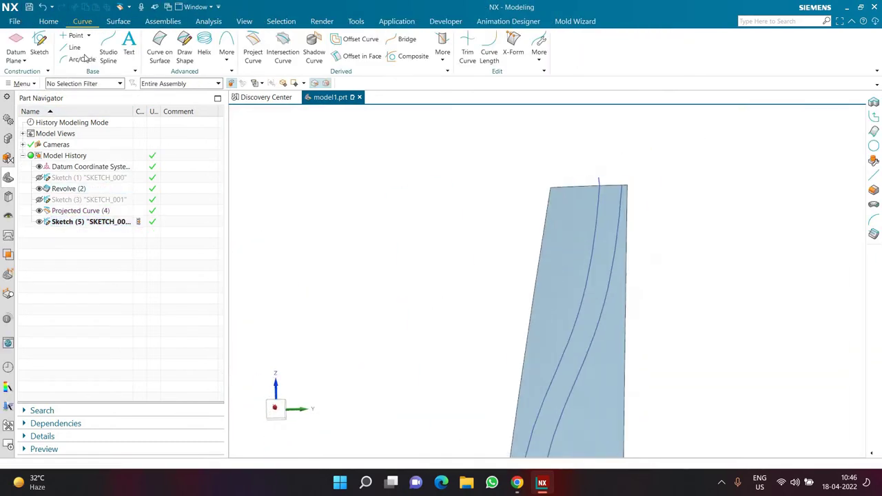
pyautogui.click(620, 210)
pyautogui.moveTo(619, 208)
pyautogui.mouseDown()
pyautogui.moveTo(630, 169)
pyautogui.moveTo(648, 179)
pyautogui.mouseUp()
pyautogui.middleClick(648, 179)
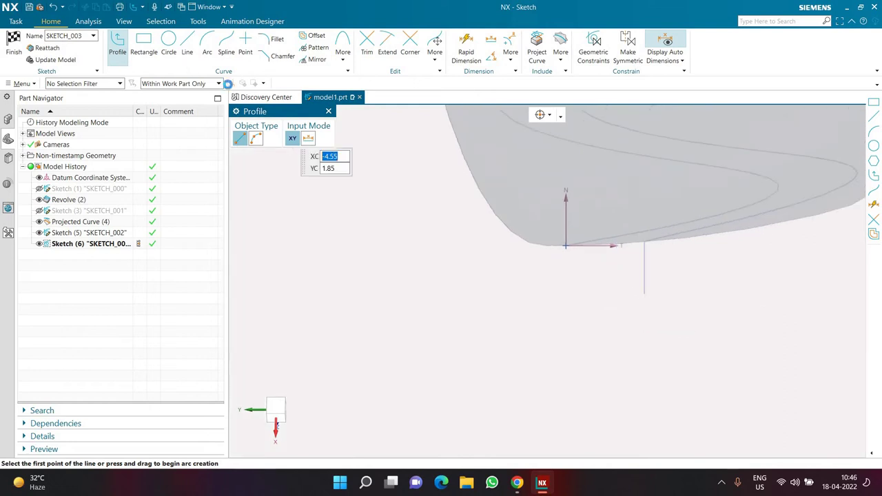
# - Sketch a 1 mm vertical line outward from the second curve's upper end and finish the sketch
pyautogui.press('l')
pyautogui.click(565, 245)
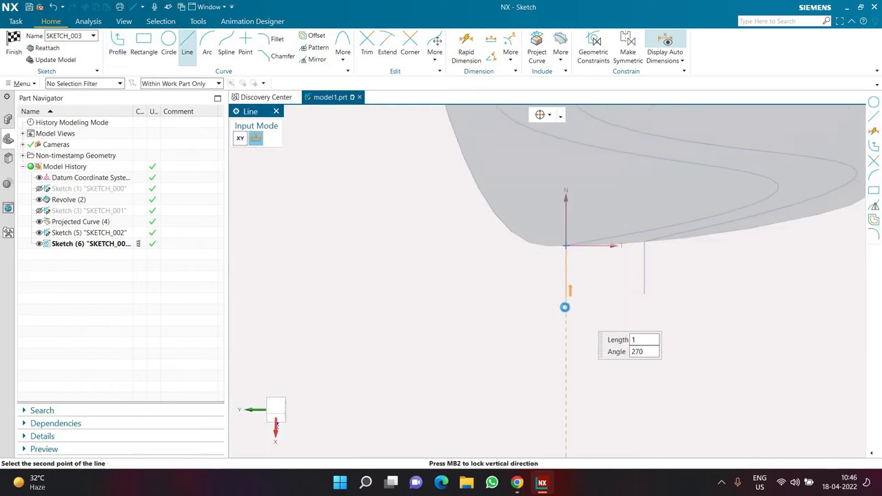
pyautogui.press('Return')
pyautogui.press('Escape')
pyautogui.doubleClick(557, 294)
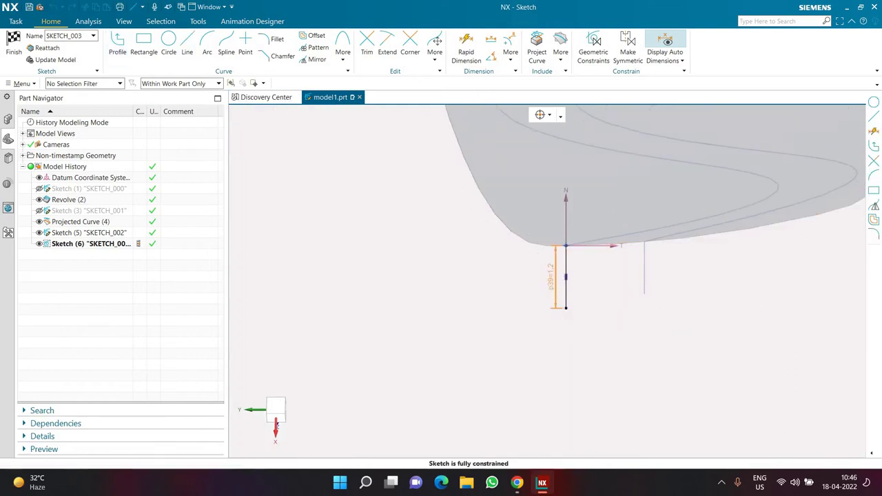
pyautogui.write('1')
pyautogui.press('Return')
pyautogui.click(12, 54)
pyautogui.click(12, 52)
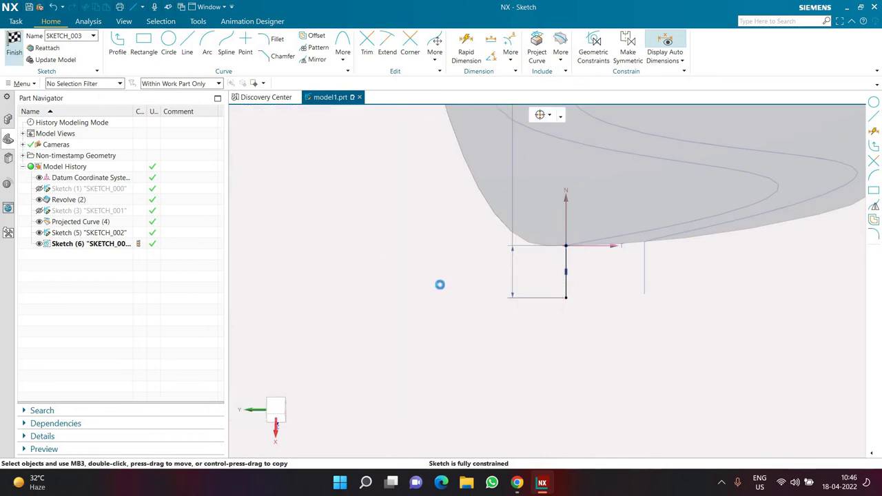
# - Set up a Swept surface with the left 1 mm line as section and the left projected curve as guide, using Single Curve selection
pyautogui.moveTo(586, 183); pyautogui.dragTo(548, 164, button='middle')
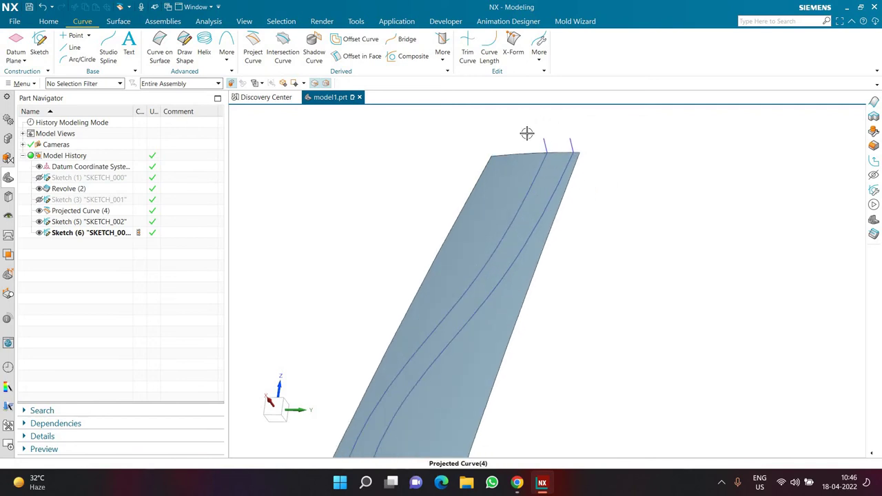
pyautogui.click(114, 22)
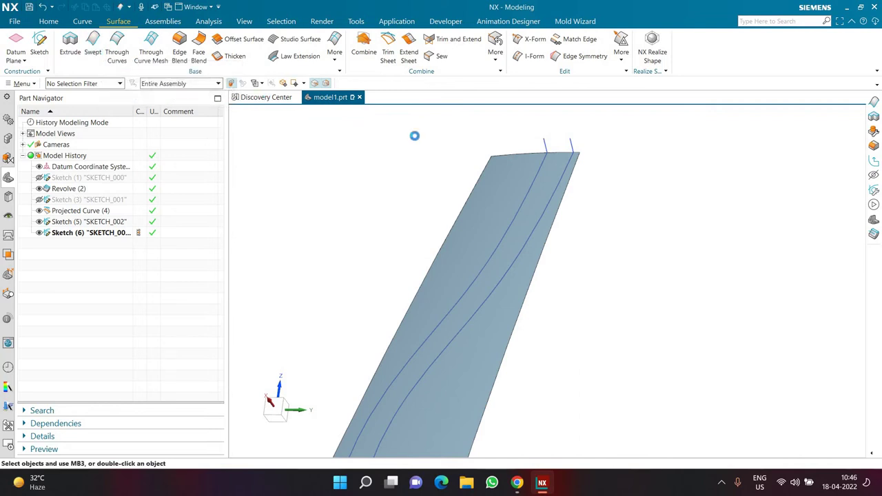
pyautogui.click(517, 115)
pyautogui.click(516, 127)
pyautogui.click(530, 139)
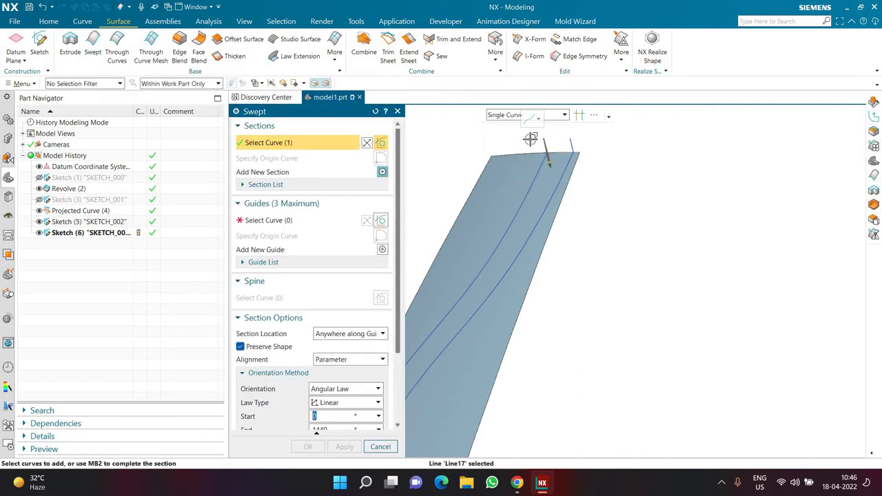
pyautogui.scroll(3, 543, 133)
pyautogui.click(283, 220)
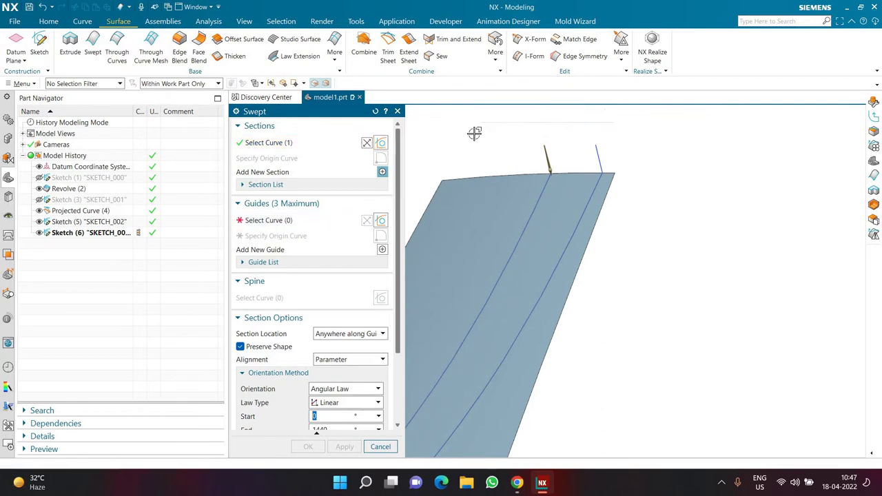
pyautogui.click(545, 183)
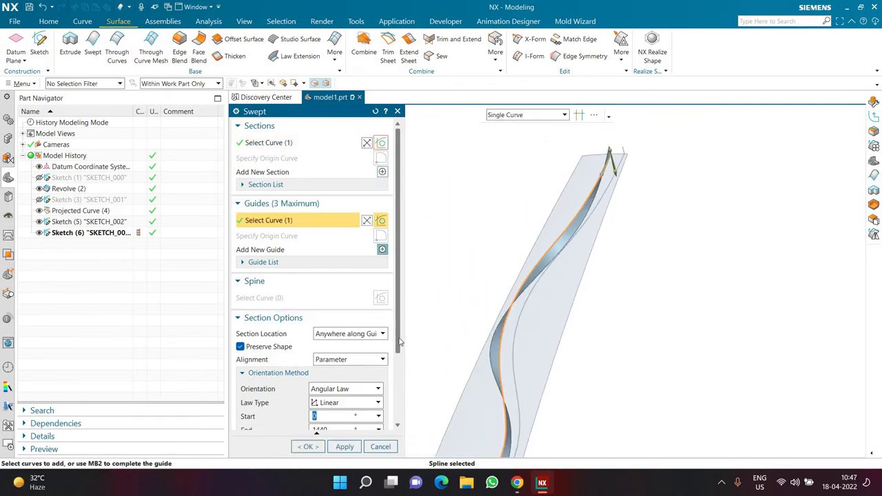
# - Orient the sweep by Face Normals of the revolved wall face and apply the first swept surface
pyautogui.scroll(-2, 372, 318)
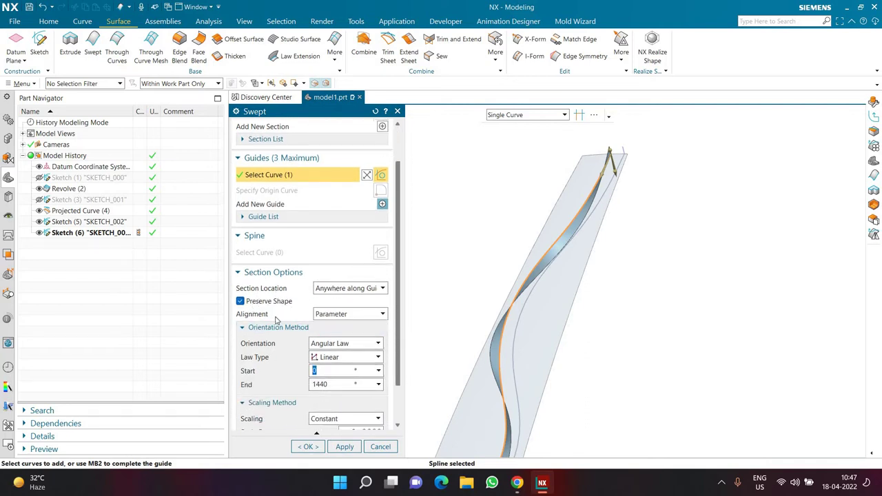
pyautogui.click(329, 347)
pyautogui.click(329, 366)
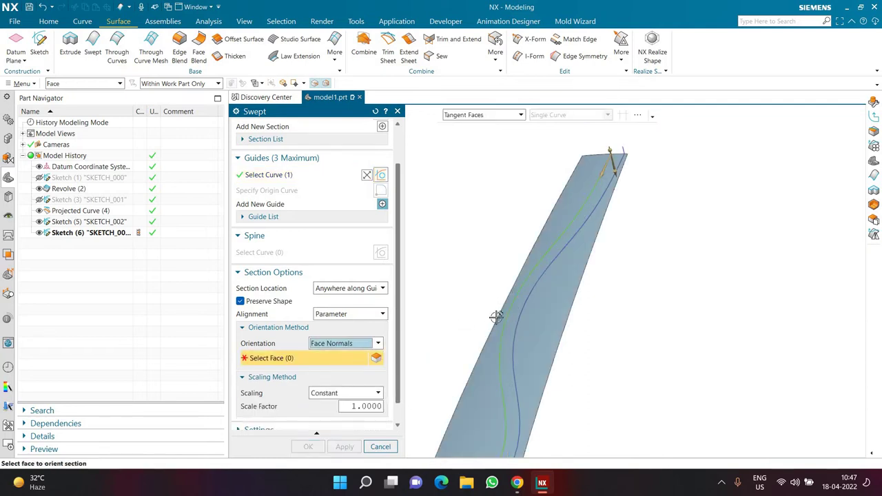
pyautogui.click(534, 316)
pyautogui.scroll(-6, 483, 200)
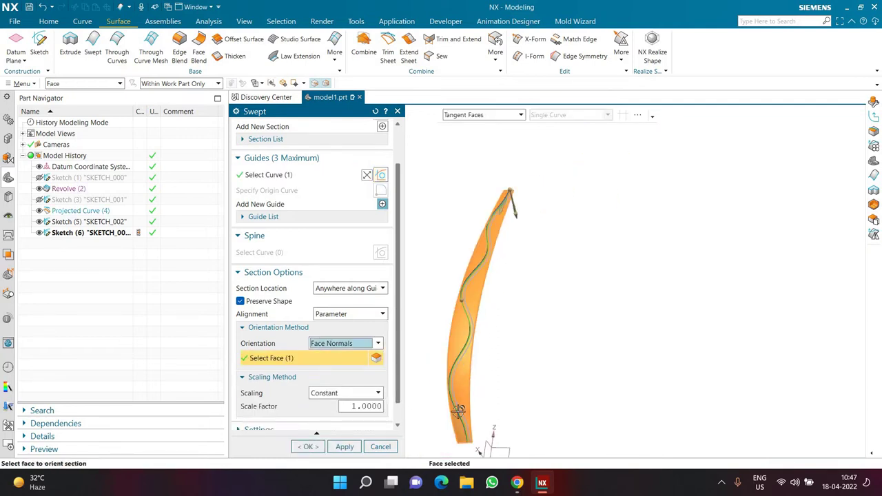
pyautogui.scroll(3, 418, 351)
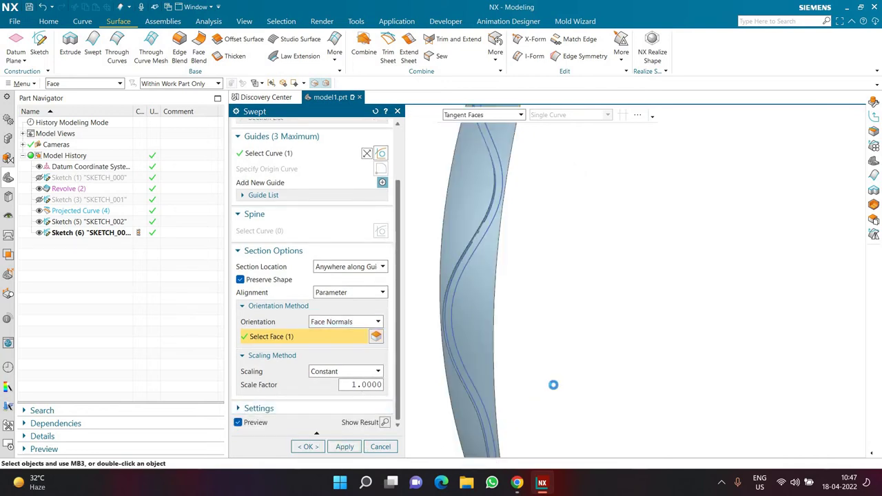
# - Sweep the second 1 mm line along the right projected curve as guide, oriented by the face normals of the revolved wall, and finish
pyautogui.scroll(-4, 554, 387)
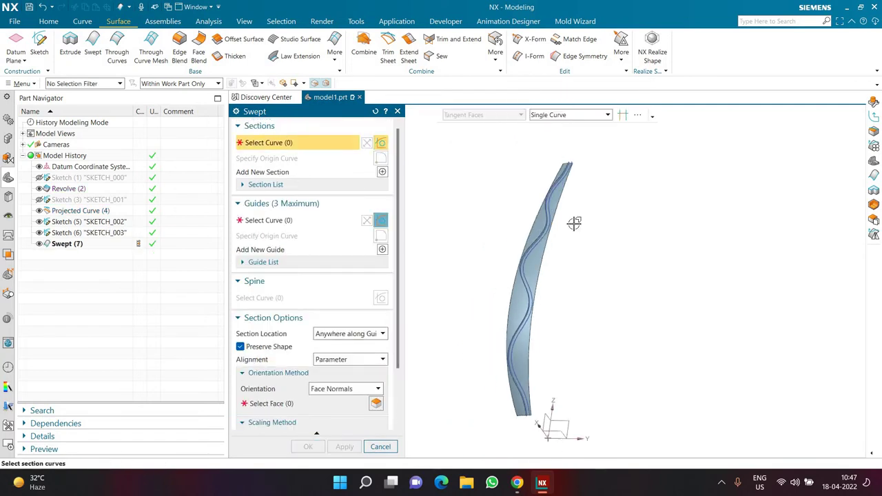
pyautogui.scroll(5, 569, 149)
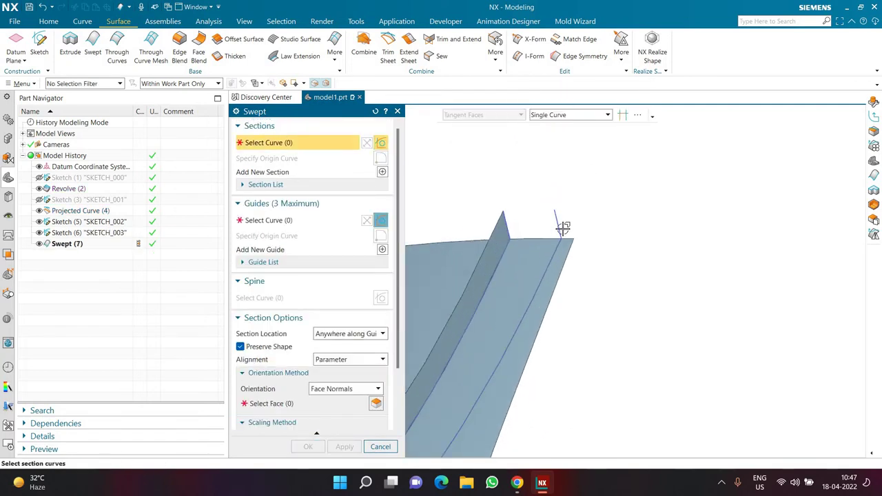
pyautogui.click(557, 225)
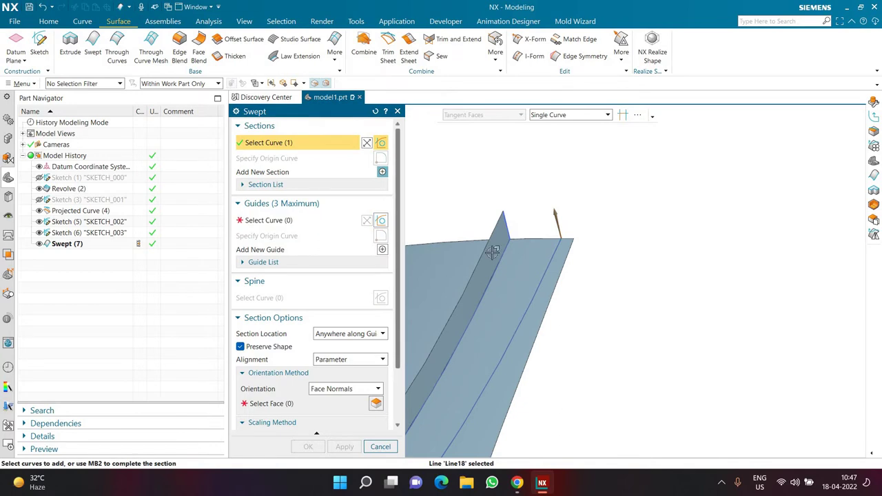
pyautogui.middleClick(549, 252)
pyautogui.click(587, 173)
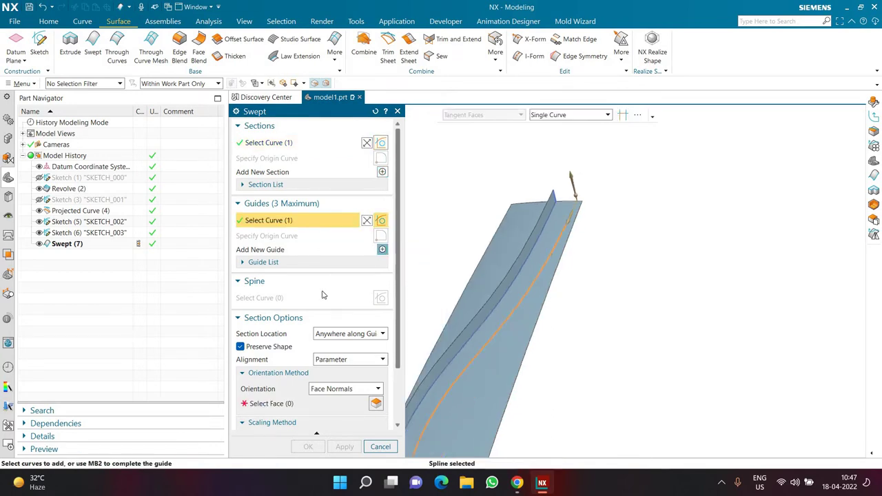
pyautogui.click(291, 405)
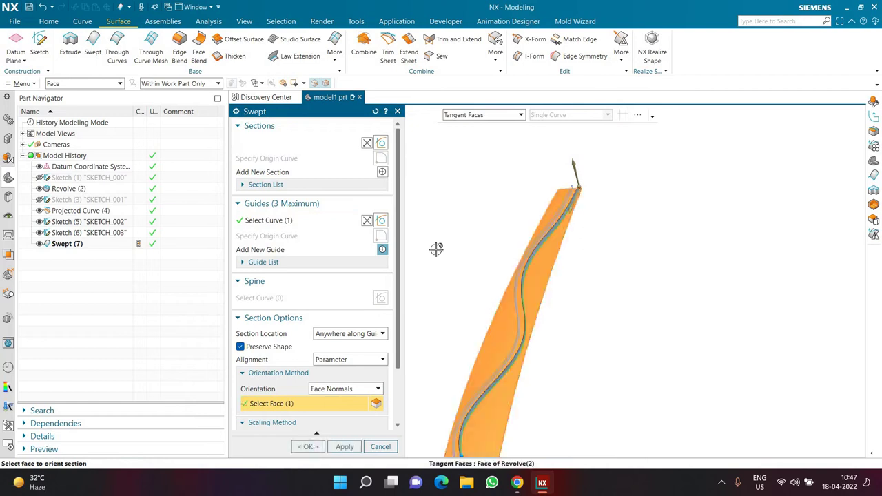
pyautogui.click(437, 248)
pyautogui.middleClick(433, 319)
pyautogui.moveTo(437, 266); pyautogui.dragTo(476, 284, button='middle')
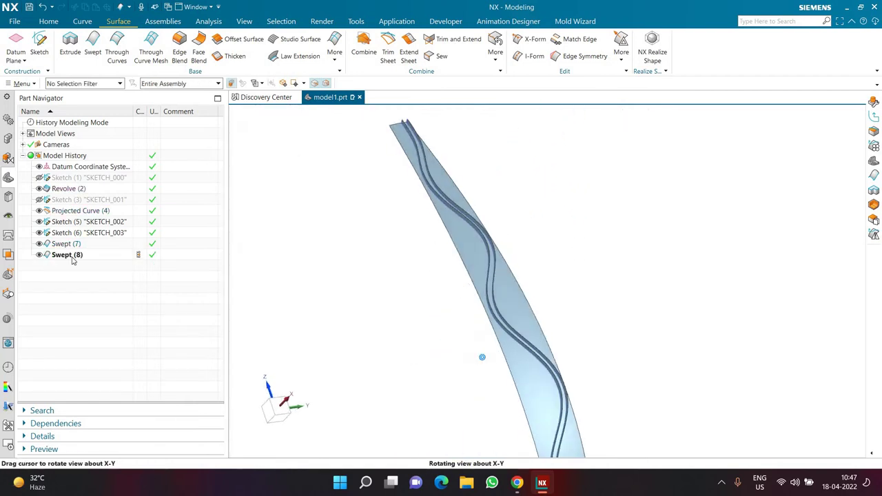
# - Hide both swept surfaces and divide the revolved wall face with the two projected curves, projected Normal to Face
pyautogui.click(38, 256)
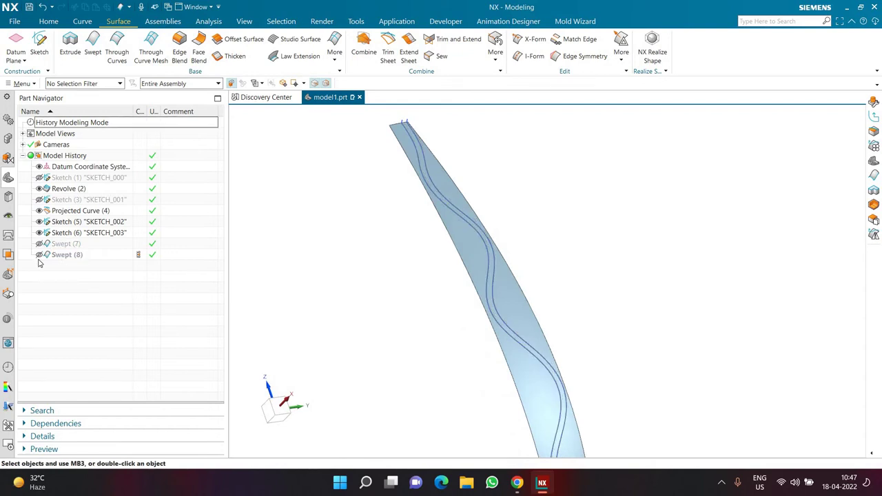
pyautogui.click(45, 24)
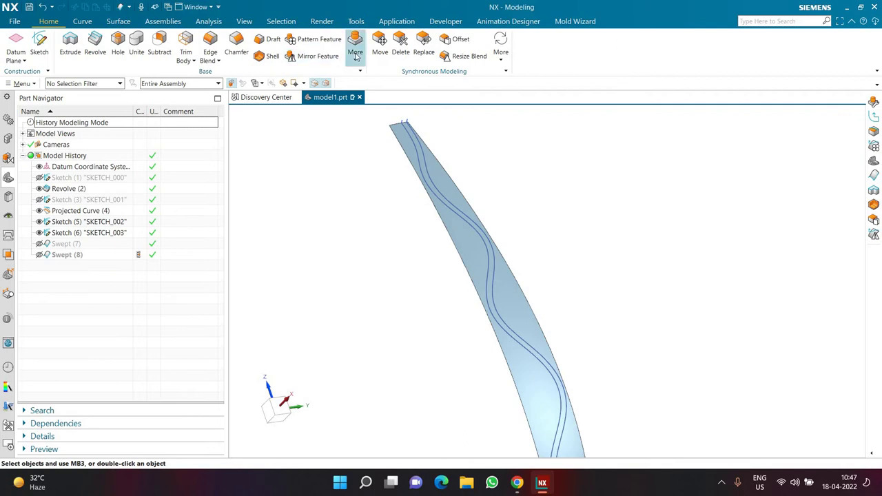
pyautogui.click(355, 49)
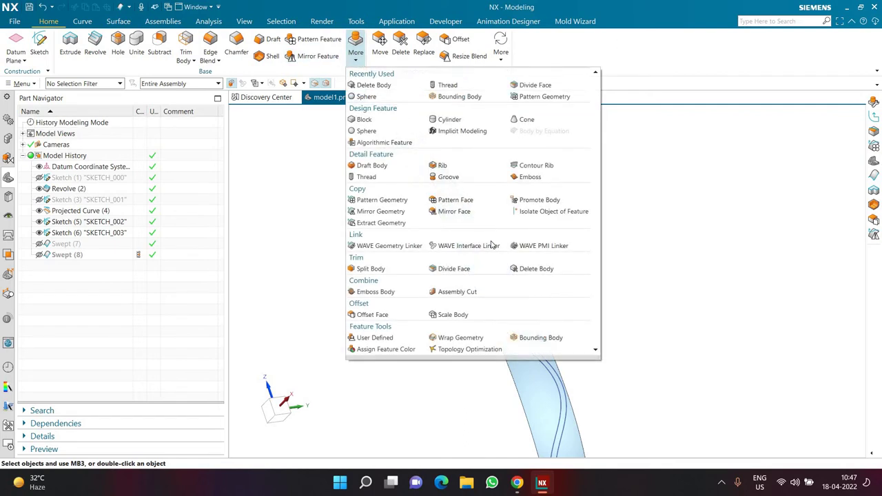
pyautogui.click(453, 274)
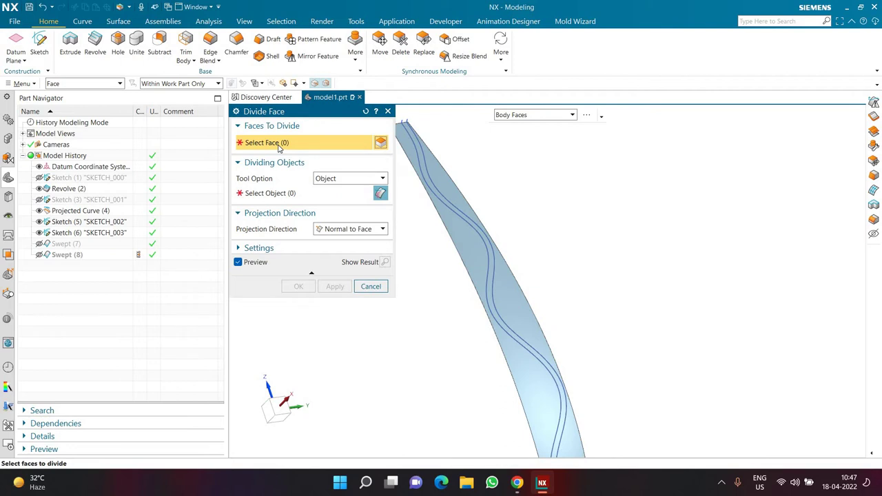
pyautogui.click(442, 227)
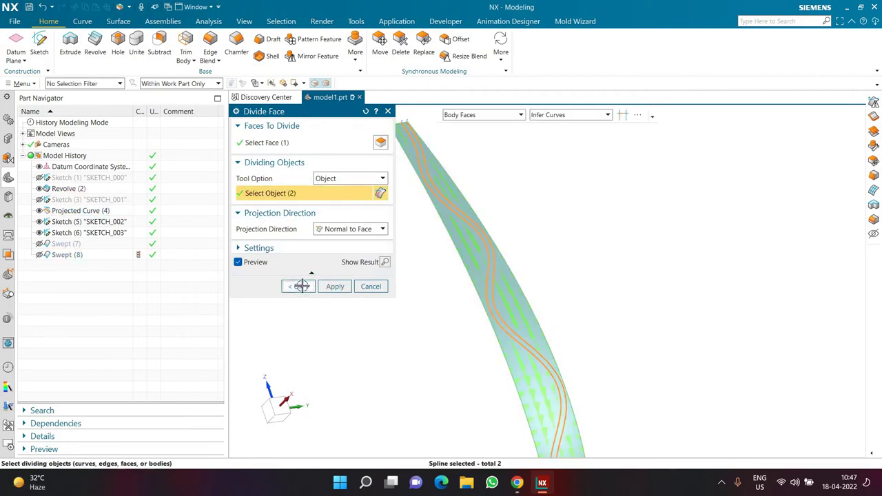
pyautogui.click(301, 286)
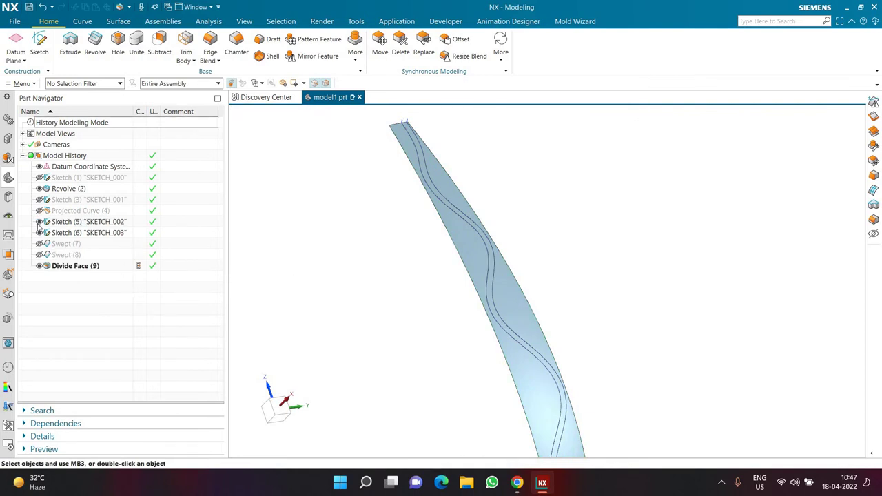
# - Show both swept surfaces again and hide the two 1 mm line sketches
pyautogui.click(40, 254)
pyautogui.moveTo(338, 246); pyautogui.dragTo(297, 221, button='middle')
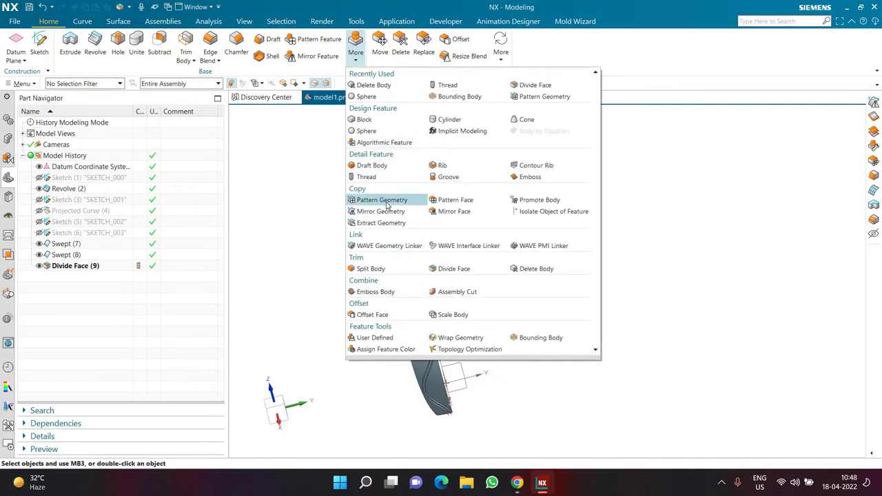
# - Start Mirror Geometry with an inferred plane and select the wall sheet and the right swept rib as geometry to mirror
pyautogui.click(379, 211)
pyautogui.moveTo(567, 241); pyautogui.dragTo(437, 201, button='middle')
pyautogui.scroll(6, 542, 177)
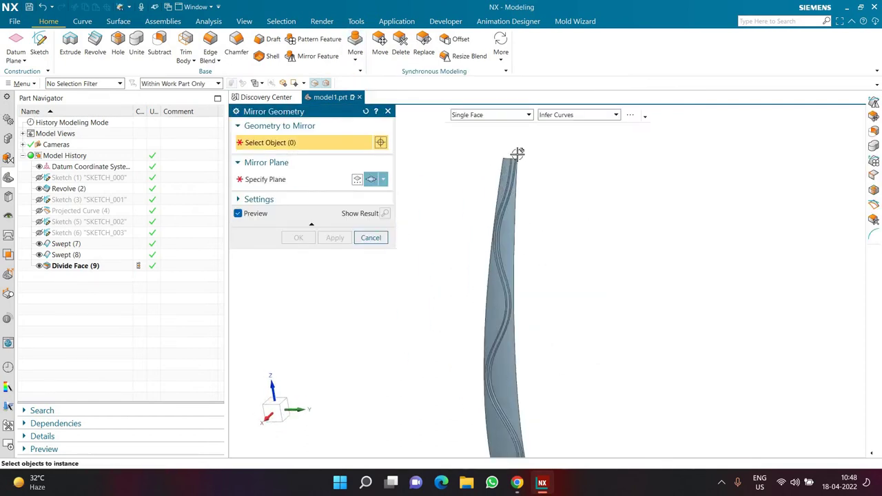
pyautogui.click(384, 182)
pyautogui.click(372, 298)
pyautogui.click(278, 142)
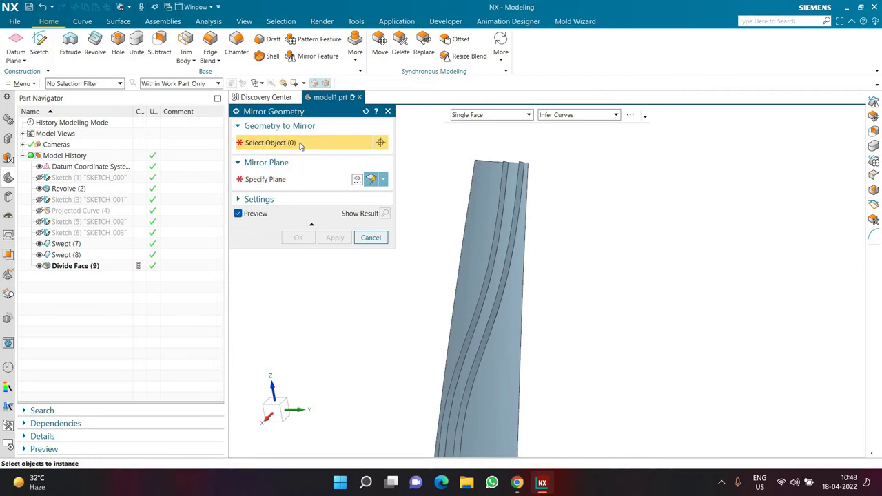
pyautogui.click(481, 178)
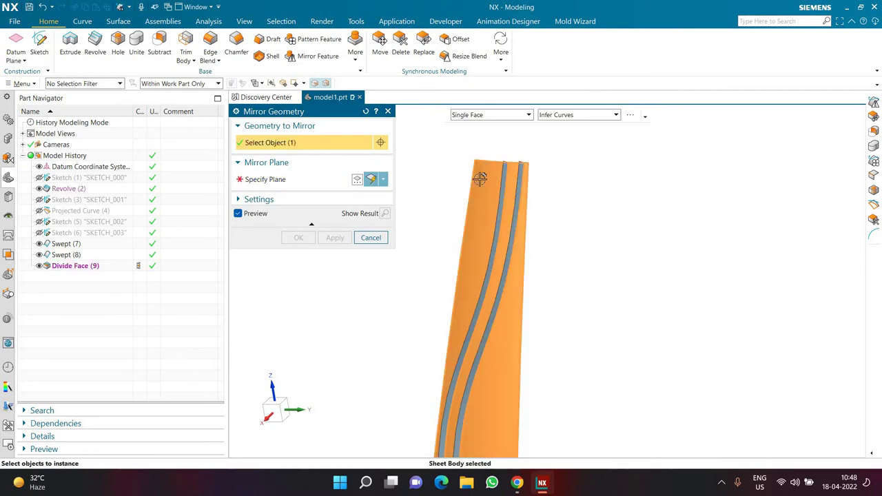
pyautogui.scroll(1, 518, 189)
pyautogui.click(518, 189)
pyautogui.scroll(-3, 497, 128)
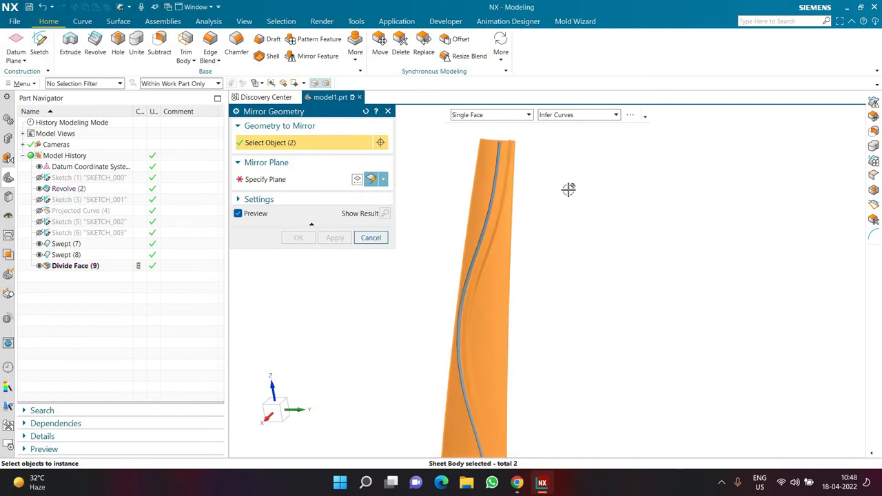
pyautogui.scroll(-2, 568, 190)
pyautogui.scroll(3, 535, 169)
pyautogui.scroll(-8, 509, 158)
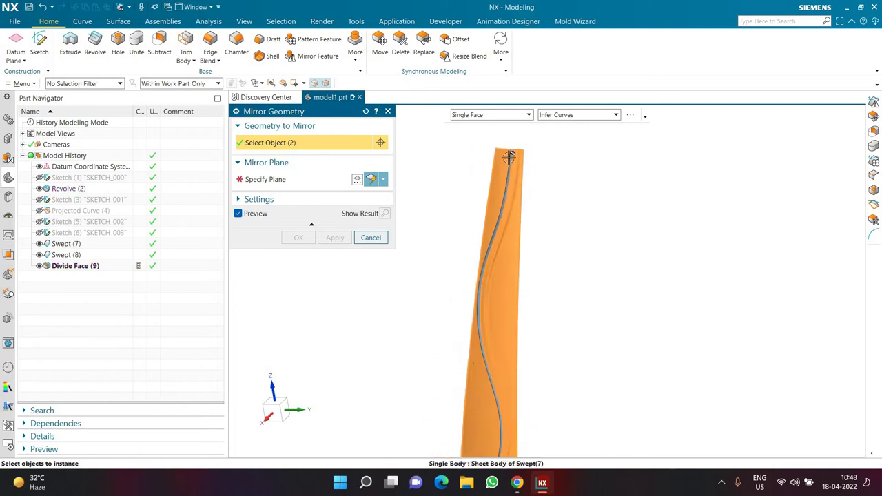
pyautogui.moveTo(606, 281); pyautogui.dragTo(282, 189, button='middle')
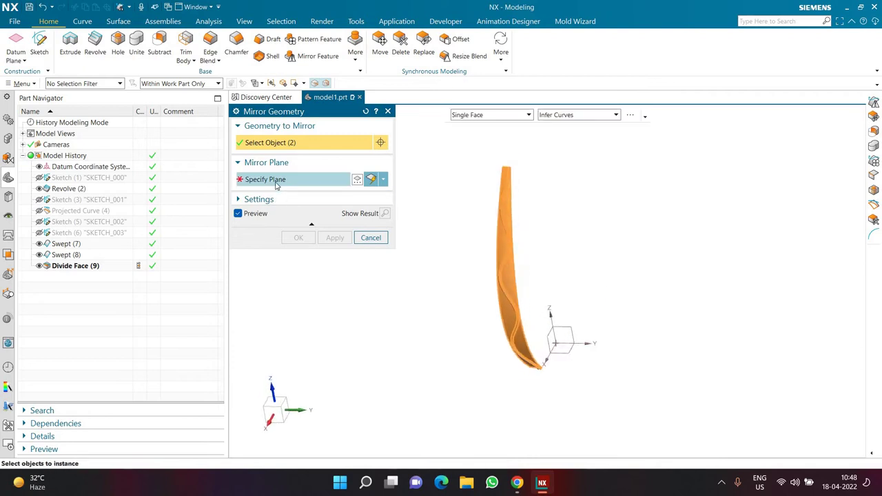
# - Mirror the selected wall and rib across the XZ plane of the datum coordinate system and apply
pyautogui.click(276, 180)
pyautogui.scroll(-2, 548, 337)
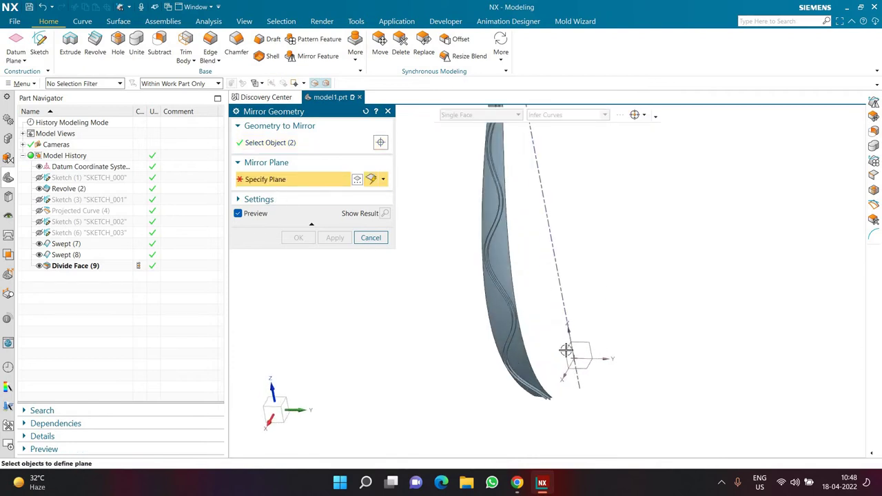
pyautogui.click(565, 351)
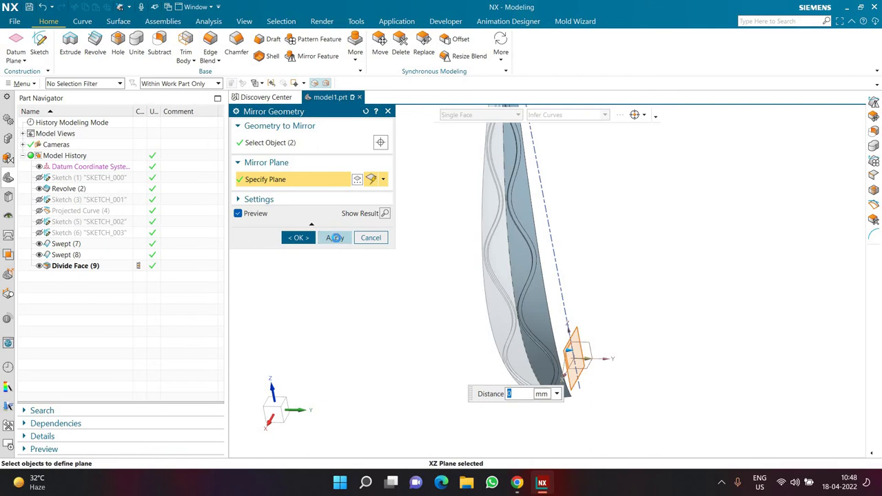
pyautogui.click(335, 237)
# - Select the original wall sheet and its left swept rib as geometry for a second mirror
pyautogui.scroll(2, 442, 268)
pyautogui.moveTo(448, 194); pyautogui.dragTo(481, 144, button='middle')
pyautogui.scroll(-2, 481, 143)
pyautogui.scroll(-3, 476, 144)
pyautogui.scroll(-3, 469, 150)
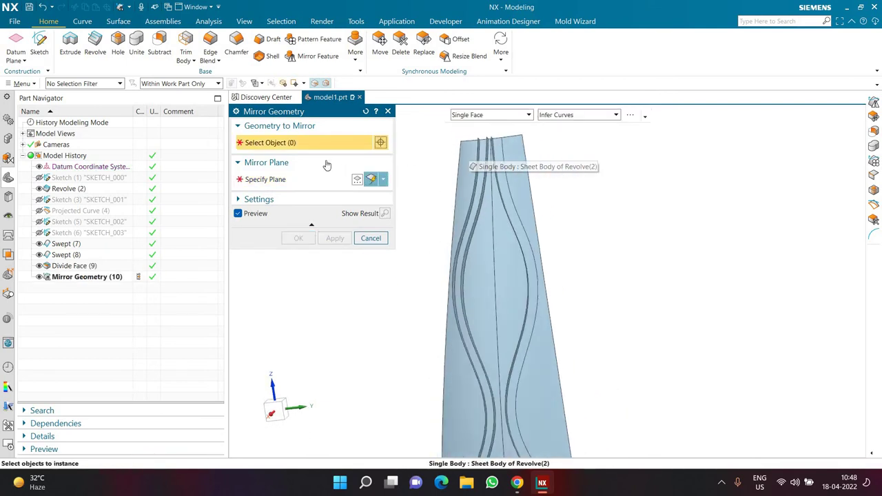
pyautogui.click(457, 174)
pyautogui.scroll(3, 475, 164)
pyautogui.click(480, 166)
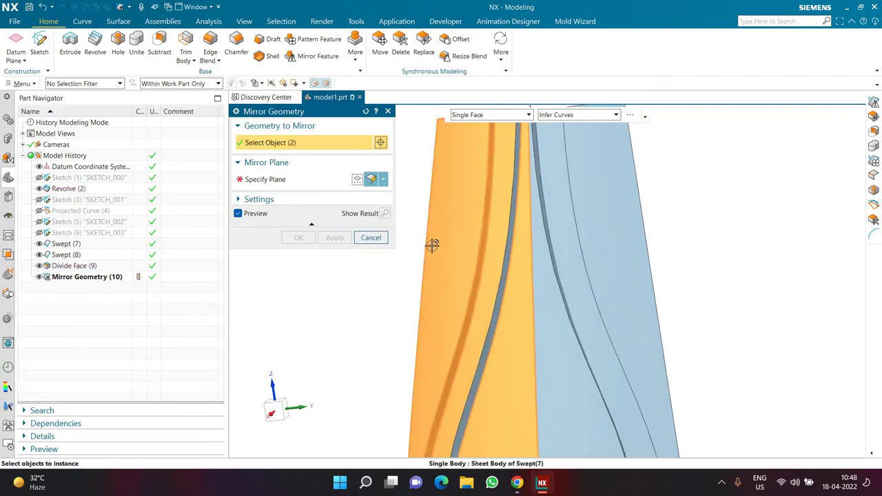
pyautogui.scroll(-3, 427, 214)
pyautogui.moveTo(426, 209)
pyautogui.mouseDown(button='middle')
pyautogui.moveTo(457, 195)
pyautogui.moveTo(458, 210)
pyautogui.moveTo(413, 206)
pyautogui.mouseUp(button='middle')
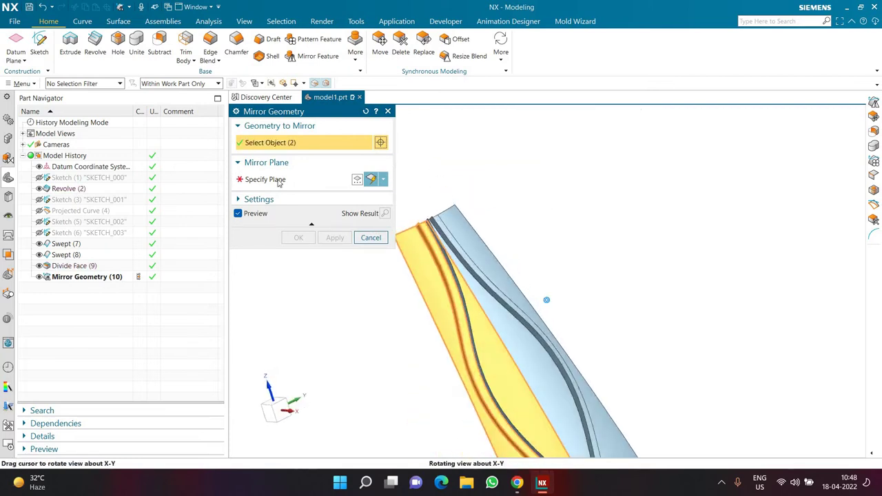
# - Try to define the mirror plane by inferring it from the original wall's outer left edge
pyautogui.click(278, 180)
pyautogui.scroll(-2, 421, 255)
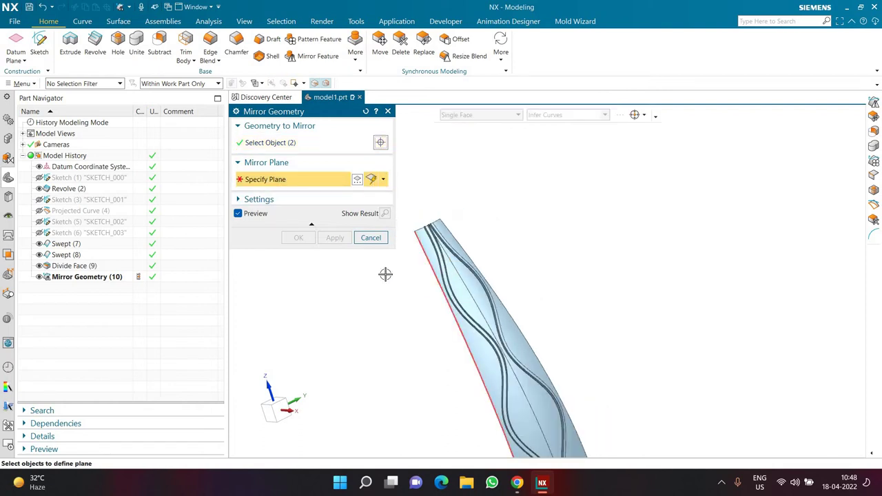
pyautogui.click(384, 182)
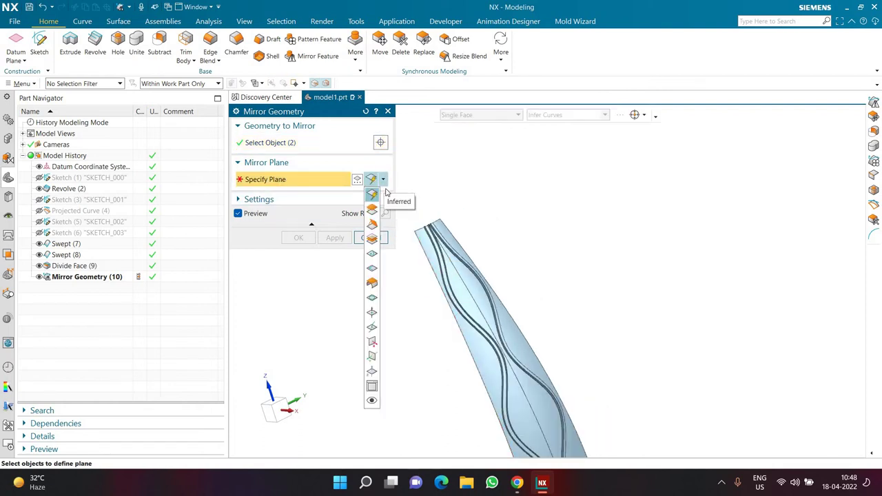
pyautogui.click(384, 183)
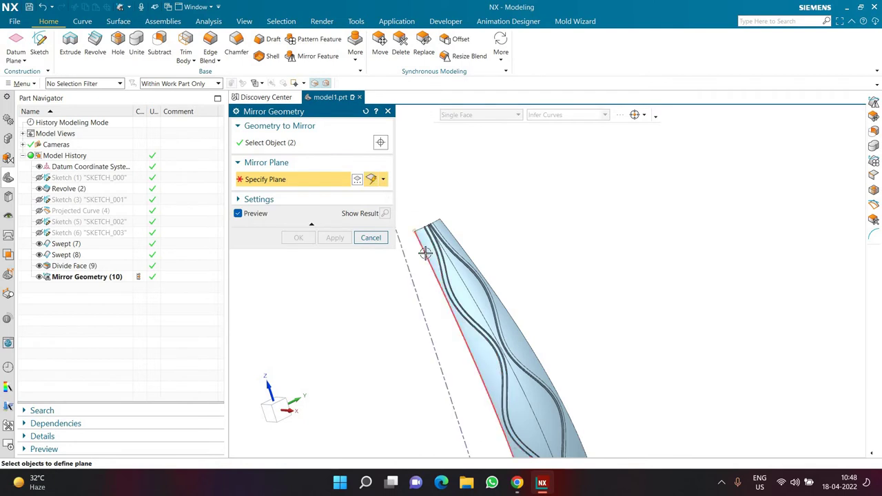
pyautogui.click(409, 258)
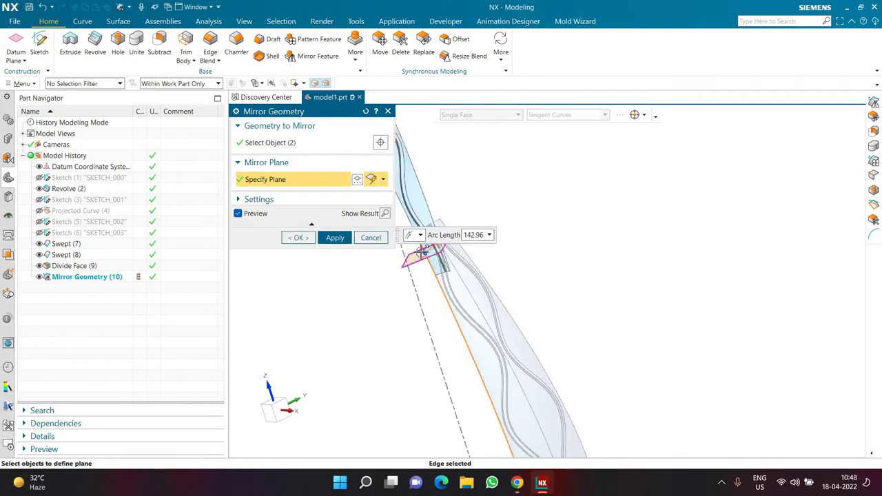
# - Define the mirror plane through the original wall's outer left edge and mirror the selected wall and rib across it
pyautogui.click(384, 181)
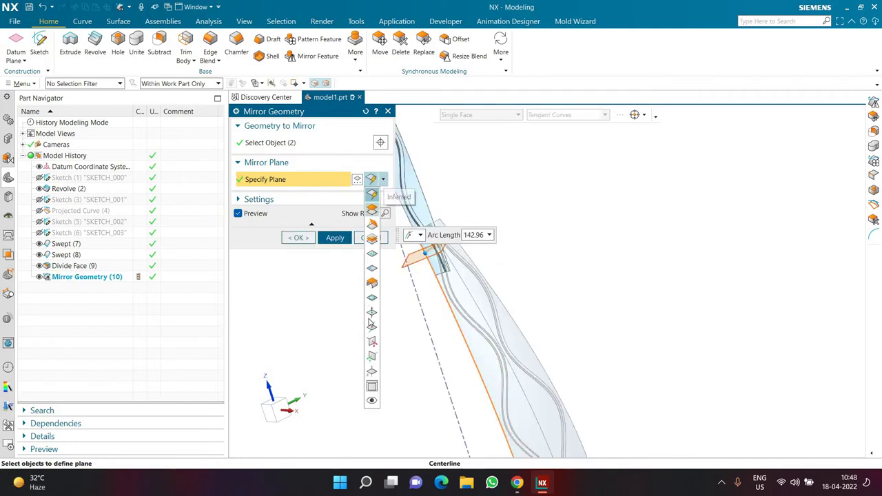
pyautogui.click(371, 298)
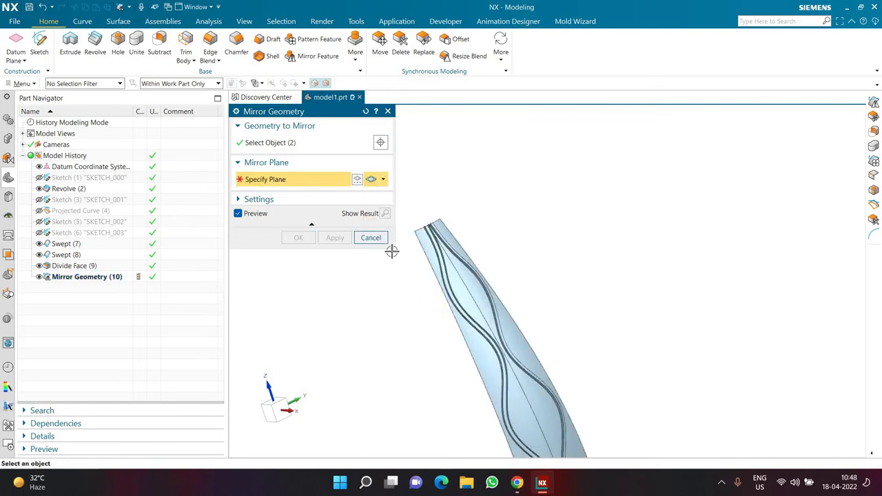
pyautogui.click(409, 263)
pyautogui.scroll(-3, 404, 286)
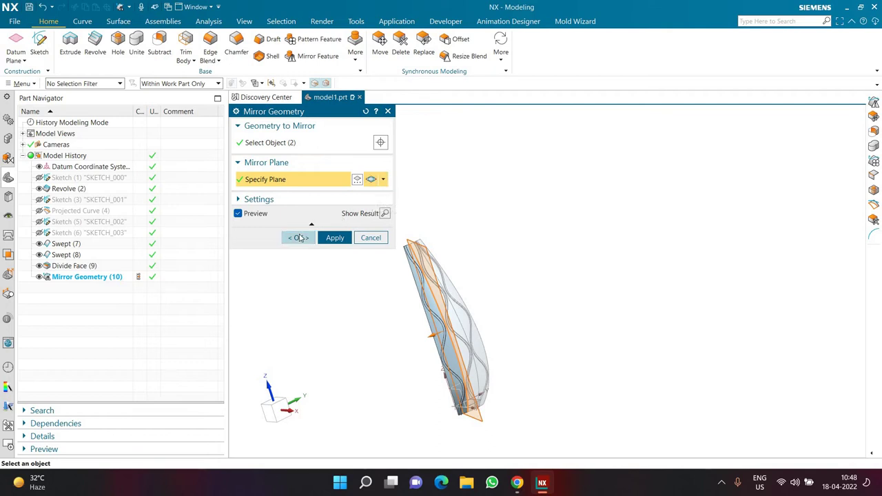
pyautogui.click(298, 235)
# - Delete the two wall faces on either side of the leftmost segment's wavy band, using Delete Face with Heal off
pyautogui.moveTo(333, 282)
pyautogui.mouseDown(button='middle')
pyautogui.moveTo(324, 256)
pyautogui.moveTo(428, 297)
pyautogui.moveTo(404, 321)
pyautogui.moveTo(419, 270)
pyautogui.moveTo(366, 303)
pyautogui.moveTo(398, 357)
pyautogui.mouseUp(button='middle')
pyautogui.scroll(5, 429, 296)
pyautogui.scroll(-4, 399, 357)
pyautogui.scroll(3, 406, 348)
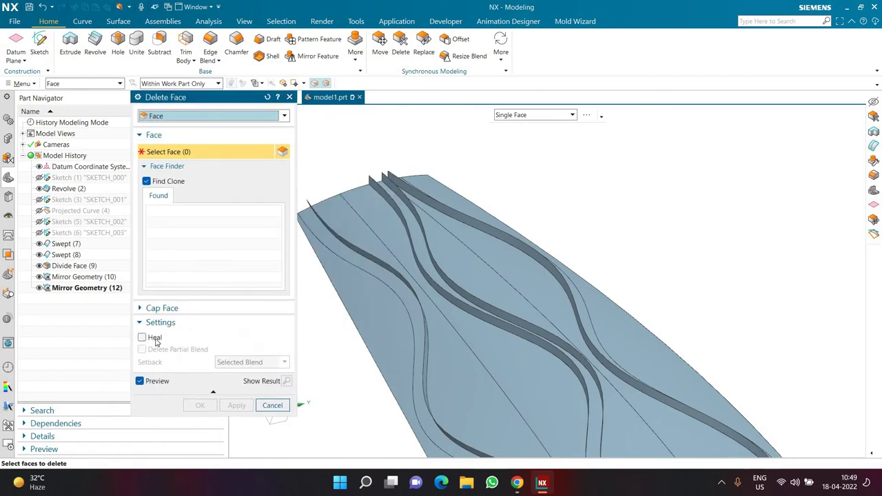
pyautogui.click(367, 319)
pyautogui.click(439, 343)
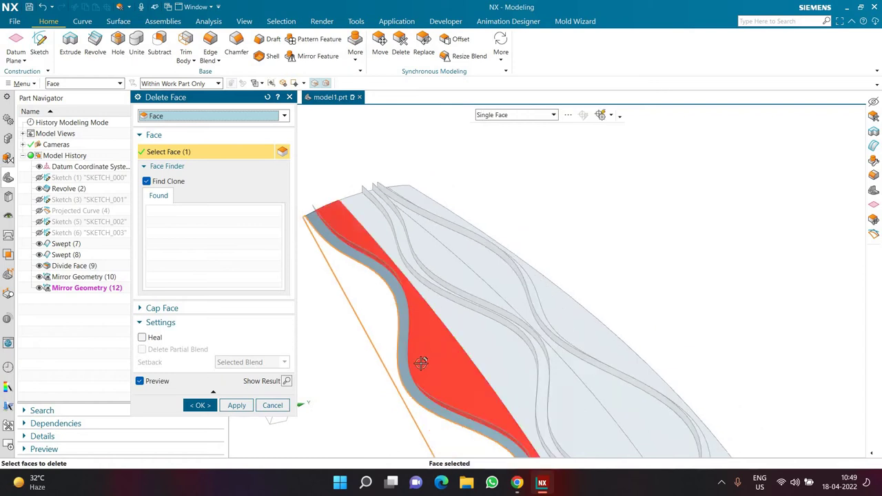
pyautogui.click(247, 405)
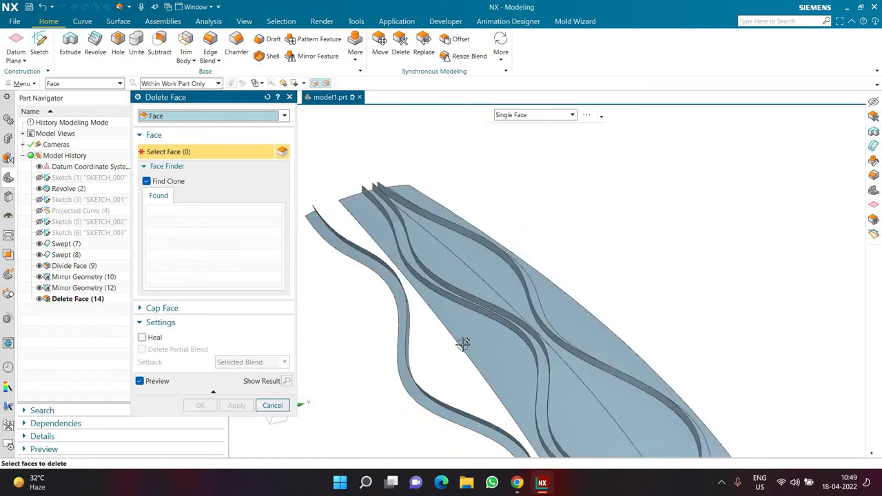
# - Delete the wall faces on either side of the wavy bands in the middle and rightmost segments, keeping Heal off
pyautogui.click(455, 270)
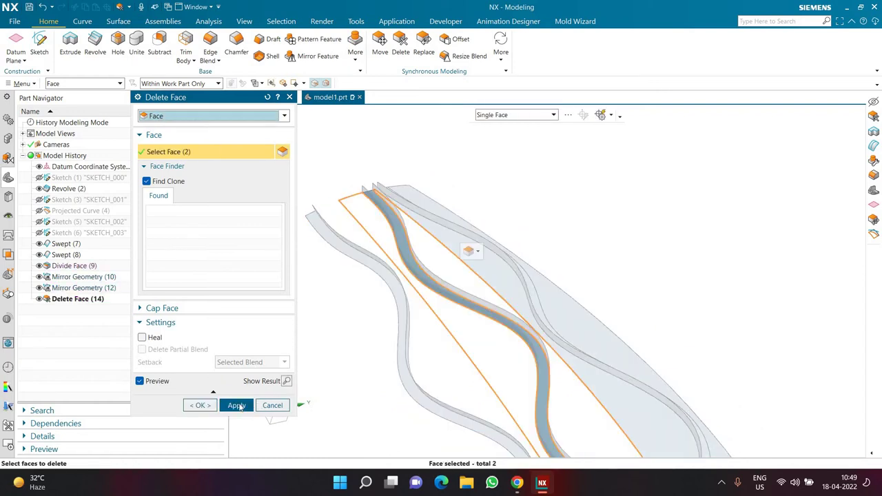
pyautogui.click(485, 267)
pyautogui.click(543, 291)
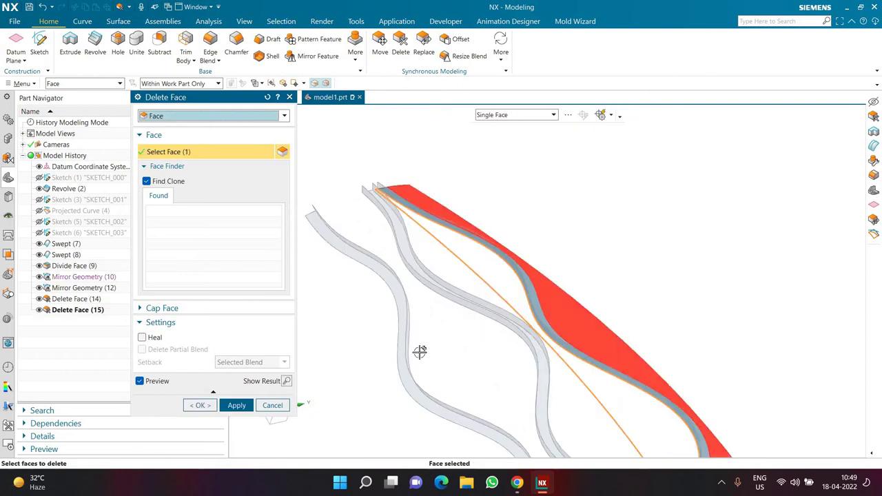
pyautogui.middleClick(388, 235)
# - Hide the three wavy band sheets using the Sheet Body selection filter, leaving only the swept and mirrored ribs
pyautogui.moveTo(400, 282)
pyautogui.mouseDown(button='middle')
pyautogui.moveTo(374, 268)
pyautogui.moveTo(374, 258)
pyautogui.moveTo(373, 315)
pyautogui.moveTo(365, 311)
pyautogui.moveTo(390, 305)
pyautogui.moveTo(393, 290)
pyautogui.moveTo(377, 300)
pyautogui.moveTo(448, 140)
pyautogui.moveTo(459, 177)
pyautogui.mouseUp(button='middle')
pyautogui.scroll(4, 353, 208)
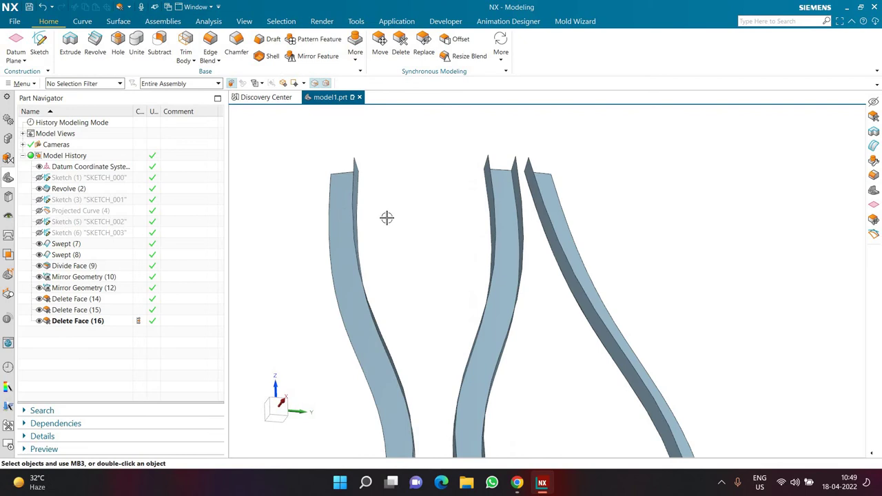
pyautogui.click(103, 85)
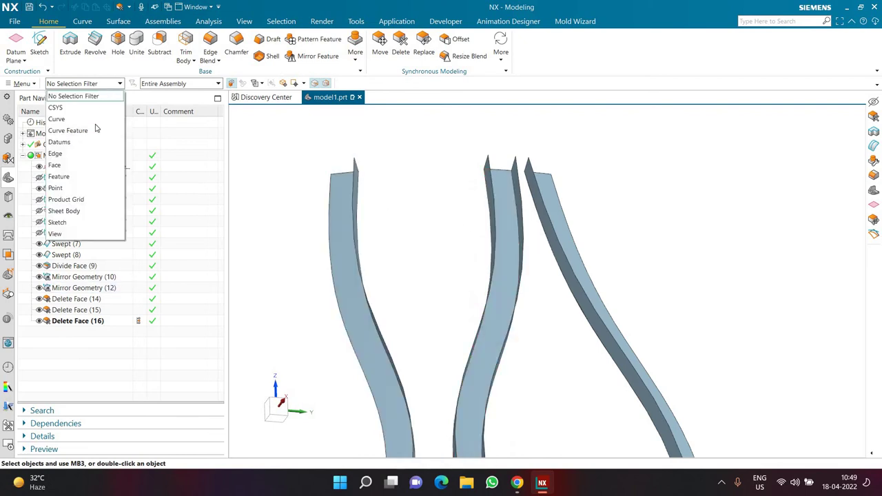
pyautogui.click(76, 211)
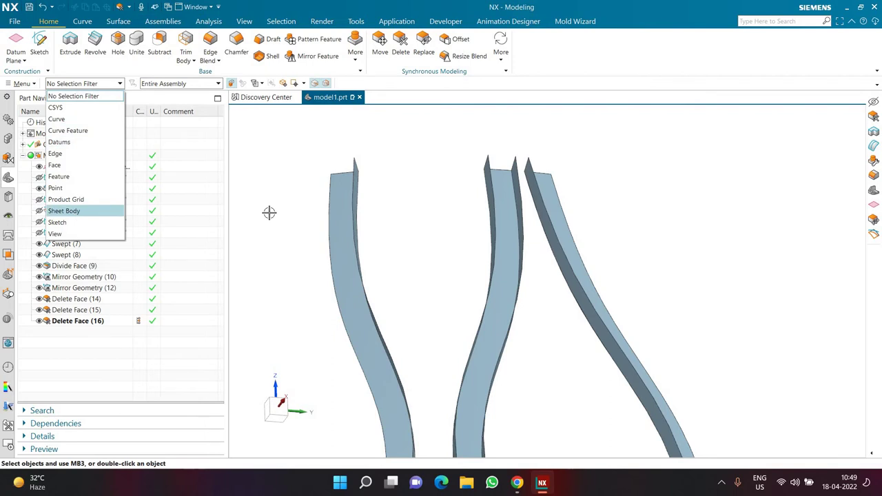
pyautogui.click(527, 223)
pyautogui.click(559, 207)
pyautogui.click(581, 195)
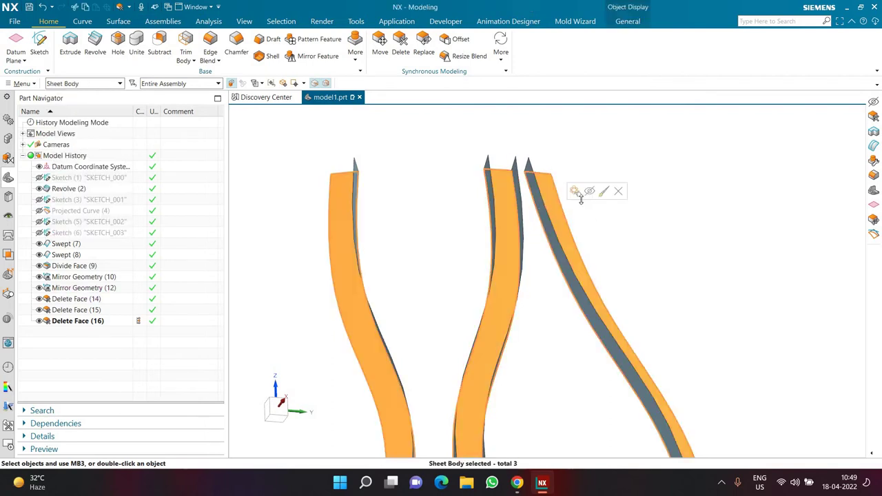
pyautogui.click(584, 195)
# - Start a Through Curves surface with the Single Curve rule, using the facing edges of the right pair of ribs as two sections
pyautogui.scroll(-6, 581, 197)
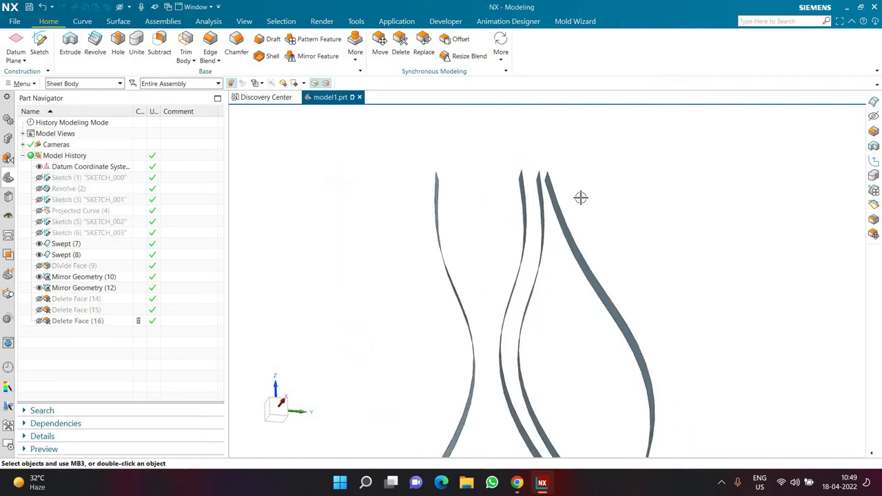
pyautogui.keyDown('shift'); pyautogui.moveTo(569, 284); pyautogui.dragTo(587, 229, button='middle'); pyautogui.keyUp('shift')
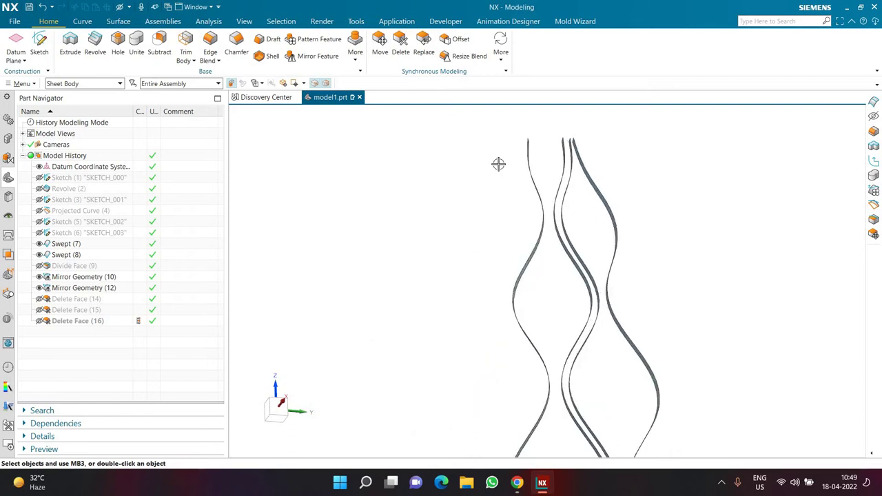
pyautogui.moveTo(461, 191); pyautogui.dragTo(446, 309, button='middle')
pyautogui.scroll(2, 446, 308)
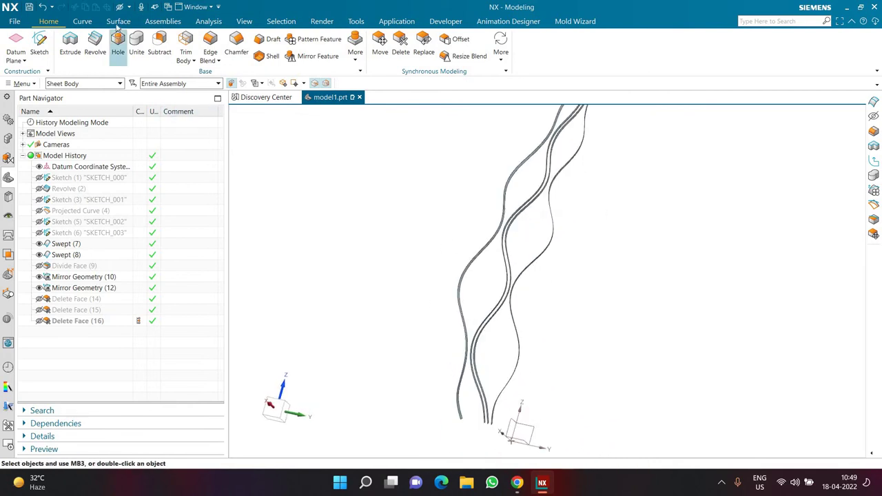
pyautogui.click(118, 21)
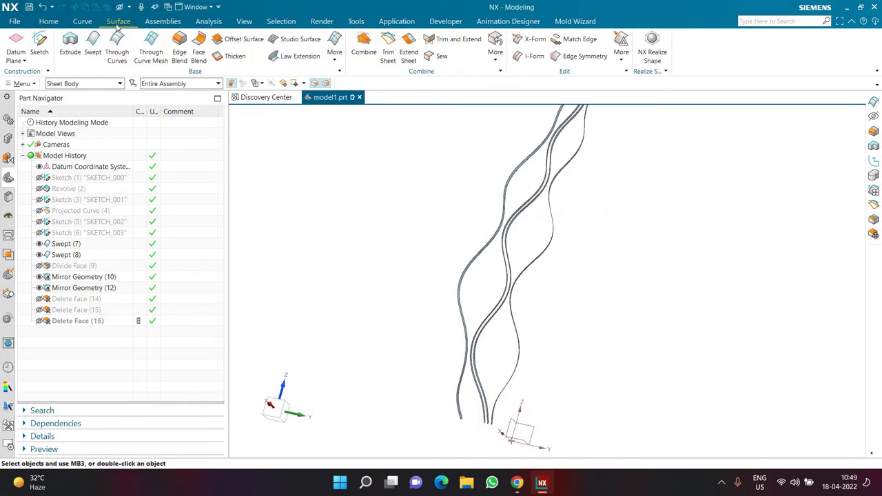
pyautogui.click(115, 61)
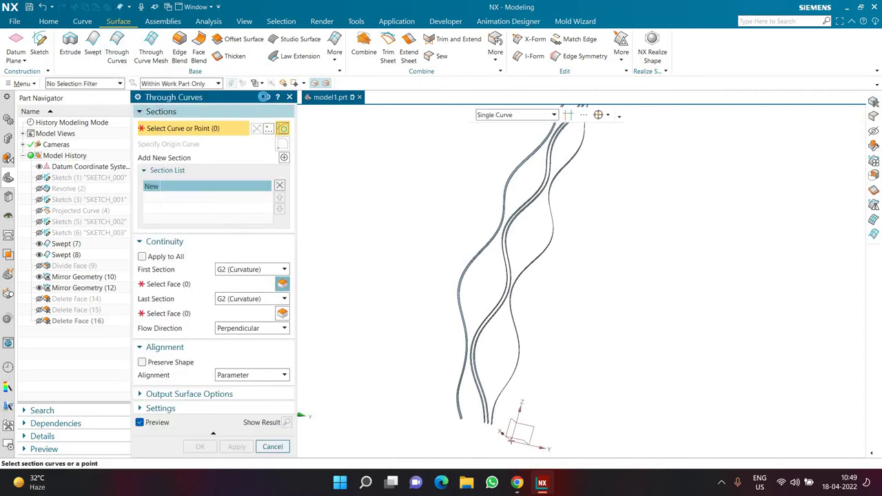
pyautogui.moveTo(216, 99); pyautogui.dragTo(268, 124)
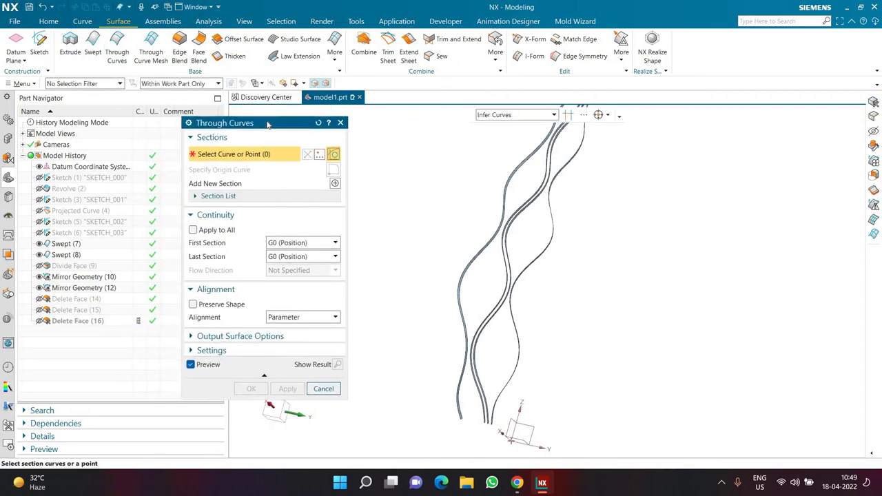
pyautogui.click(239, 199)
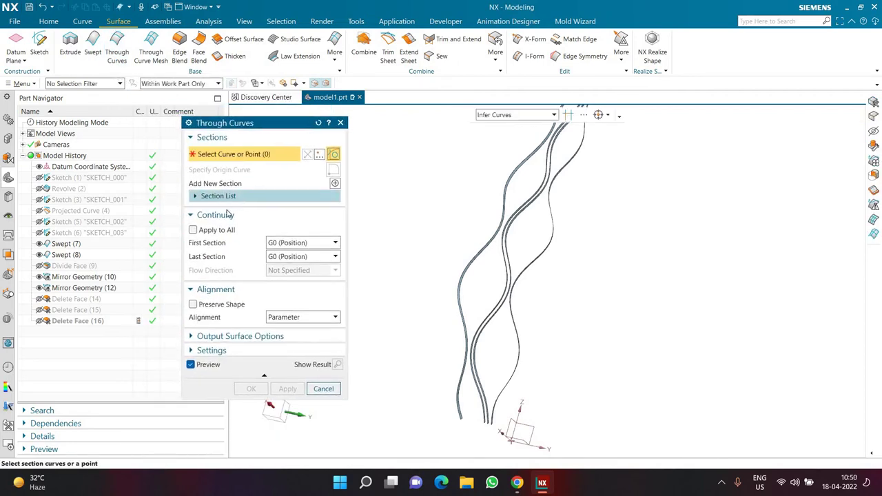
pyautogui.click(517, 114)
pyautogui.click(512, 126)
pyautogui.scroll(5, 554, 141)
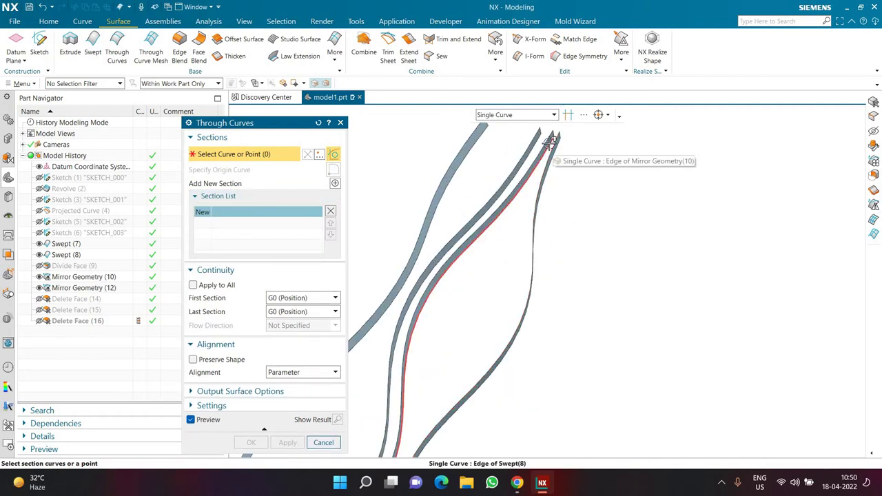
pyautogui.scroll(3, 562, 144)
pyautogui.scroll(-3, 610, 193)
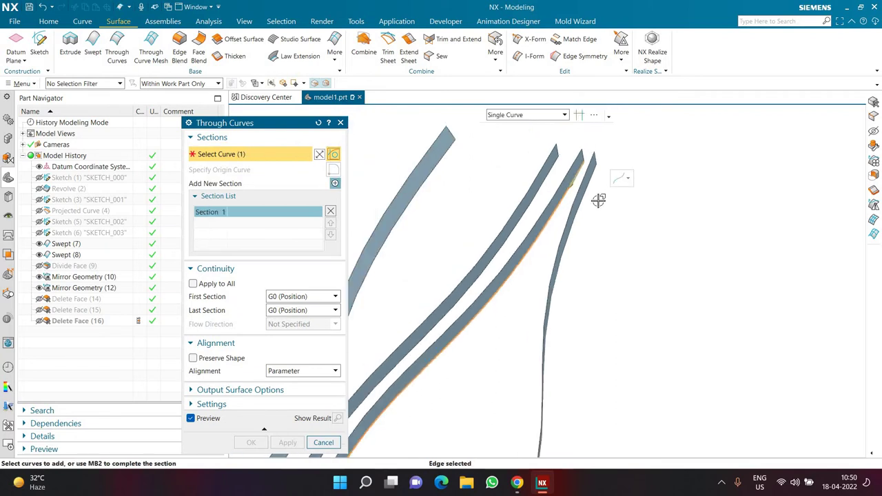
pyautogui.scroll(1, 599, 201)
pyautogui.click(335, 184)
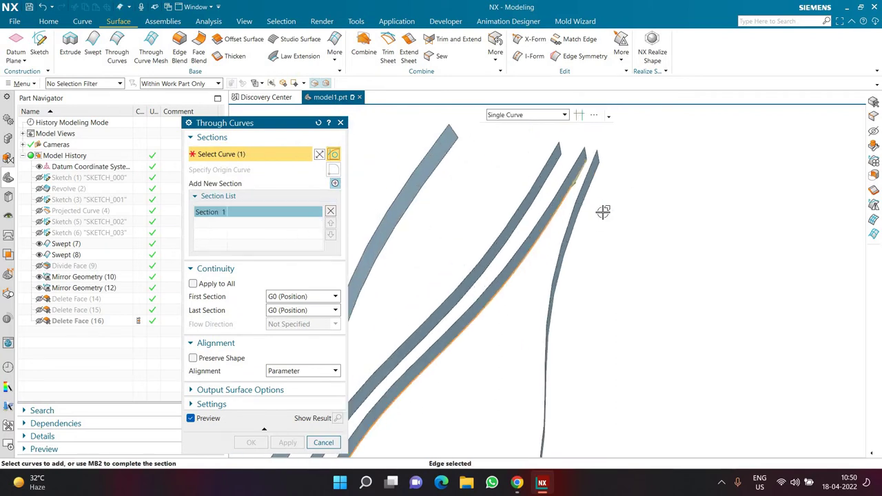
pyautogui.click(629, 212)
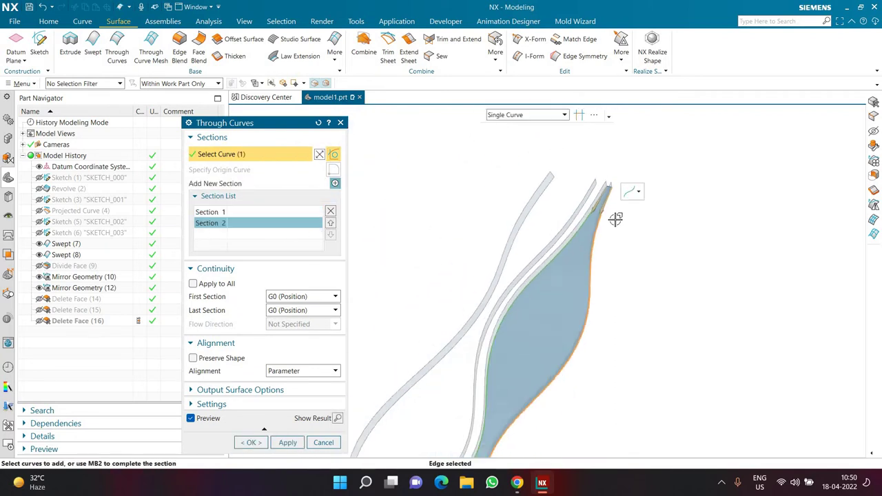
# - Set the first section's continuity to G2 (Curvature) against its adjoining rib face
pyautogui.click(295, 298)
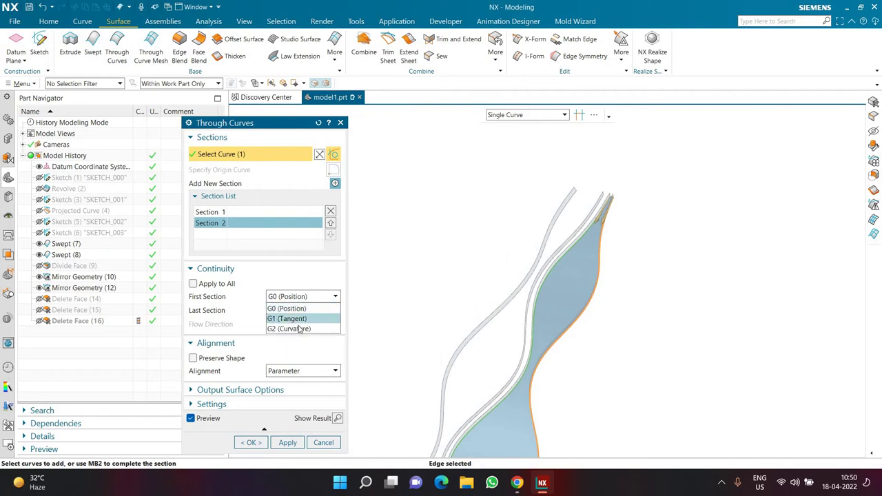
pyautogui.click(289, 329)
pyautogui.scroll(5, 596, 237)
pyautogui.click(595, 259)
pyautogui.scroll(-5, 576, 273)
pyautogui.moveTo(572, 282); pyautogui.dragTo(476, 307, button='middle')
# - Set the last section's continuity to G2 (Curvature) against the opposite rib face, with a Perpendicular flow direction
pyautogui.click(289, 329)
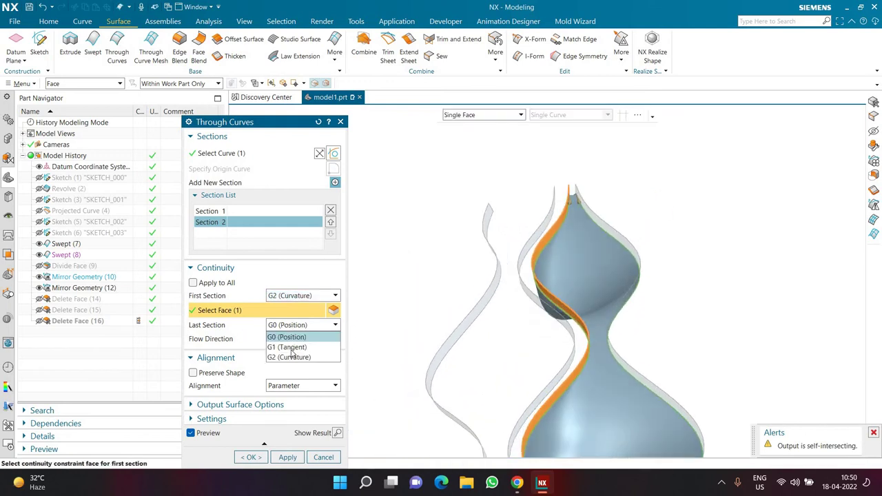
pyautogui.click(338, 357)
pyautogui.scroll(4, 620, 215)
pyautogui.click(621, 238)
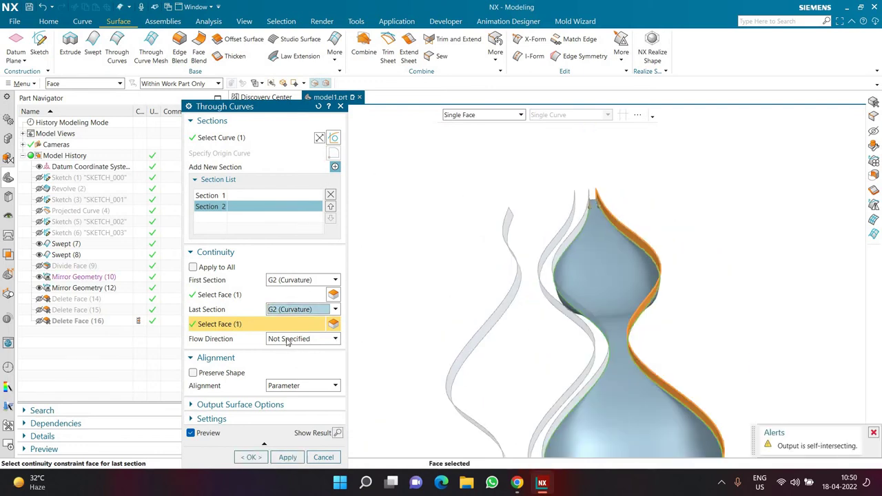
pyautogui.click(288, 339)
pyautogui.click(290, 370)
pyautogui.moveTo(576, 245)
pyautogui.mouseDown(button='middle')
pyautogui.moveTo(614, 232)
pyautogui.moveTo(600, 251)
pyautogui.moveTo(610, 240)
pyautogui.moveTo(592, 241)
pyautogui.mouseUp(button='middle')
# - Reverse the direction of both section curves and create the Through Curves surface
pyautogui.click(210, 195)
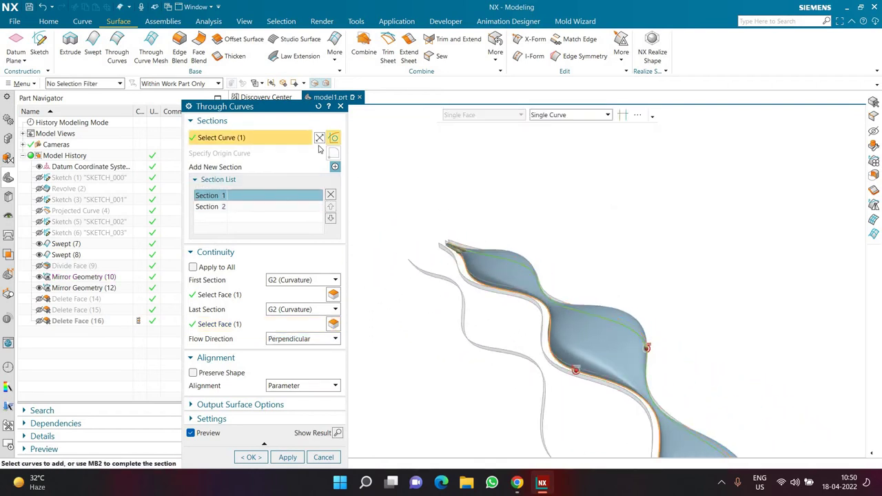
pyautogui.click(320, 138)
pyautogui.click(260, 207)
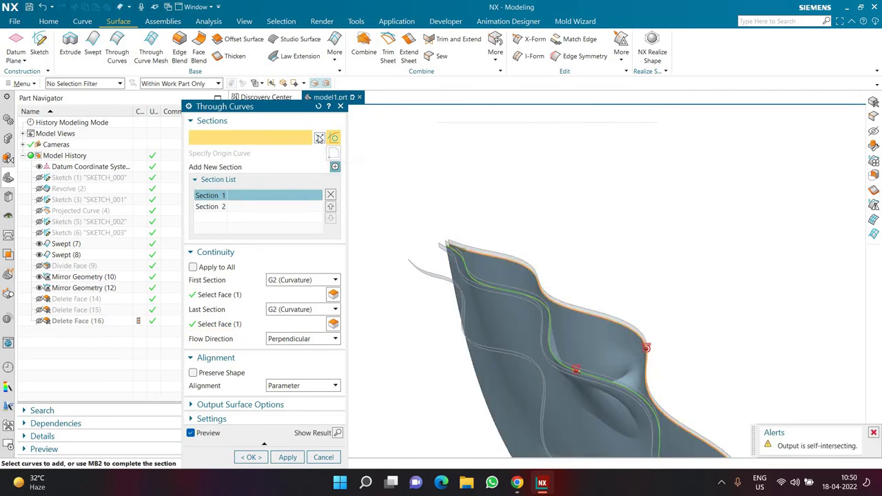
pyautogui.click(320, 138)
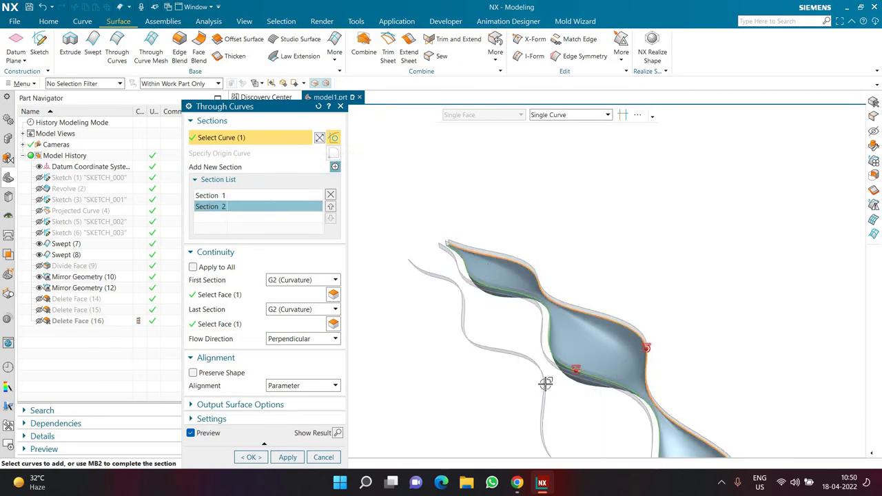
pyautogui.moveTo(545, 383); pyautogui.dragTo(579, 407, button='middle')
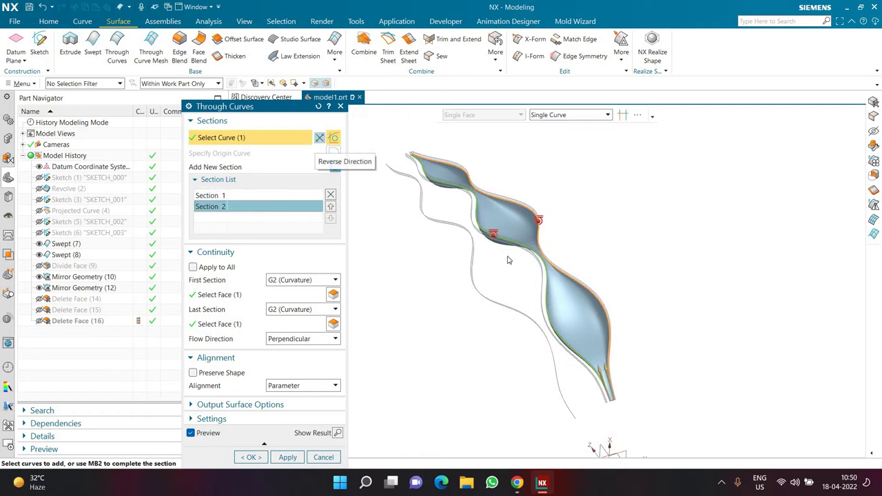
pyautogui.moveTo(462, 272); pyautogui.dragTo(337, 154, button='middle')
pyautogui.middleClick(470, 302)
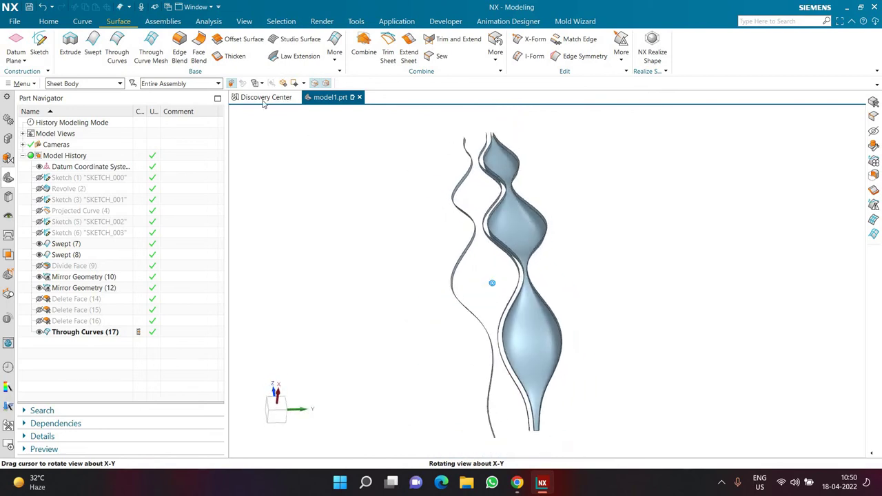
# - Start a second Through Curves surface using the facing edges of the left pair of ribs as two sections
pyautogui.click(117, 52)
pyautogui.scroll(2, 468, 132)
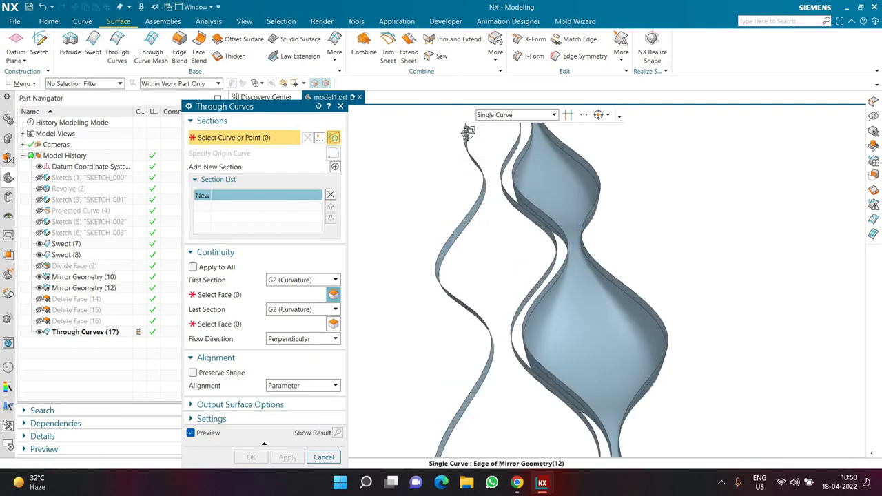
pyautogui.scroll(2, 468, 132)
pyautogui.click(475, 175)
pyautogui.scroll(-1, 474, 176)
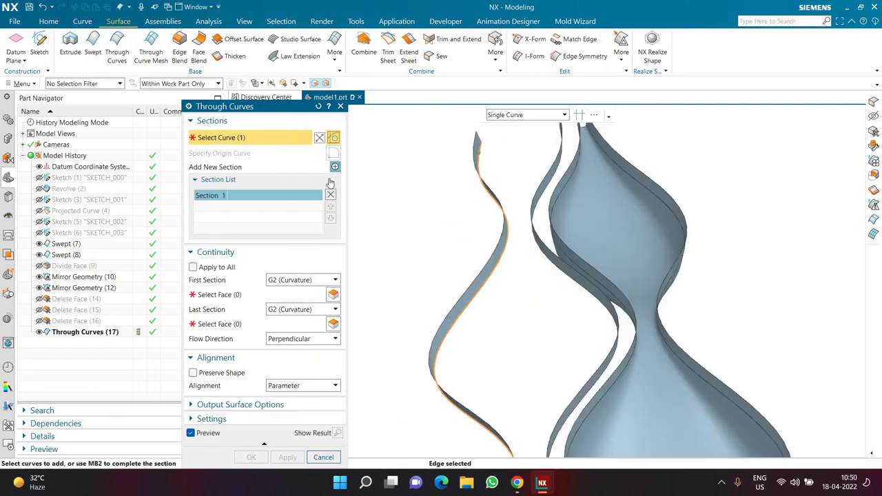
pyautogui.middleClick(416, 171)
pyautogui.scroll(1, 564, 162)
pyautogui.click(515, 189)
pyautogui.scroll(-2, 515, 189)
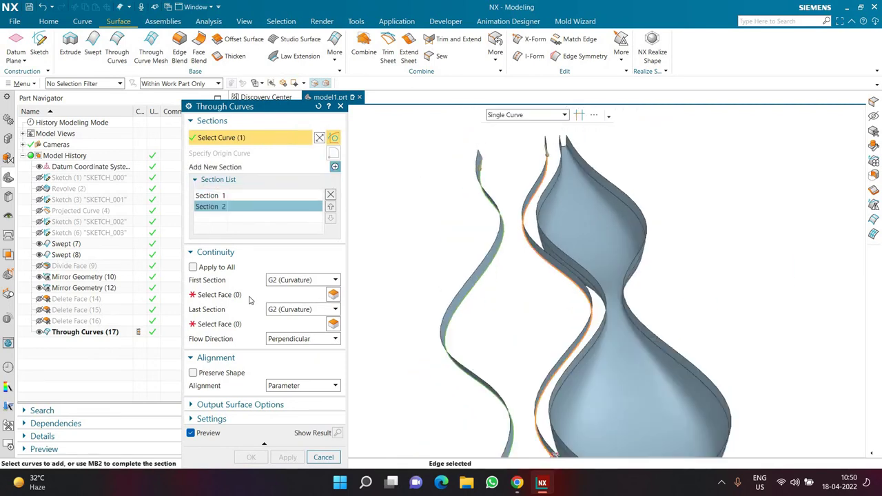
# - Constrain both sections to their adjoining rib faces with G2 (Curvature) continuity and create the second surface
pyautogui.click(244, 296)
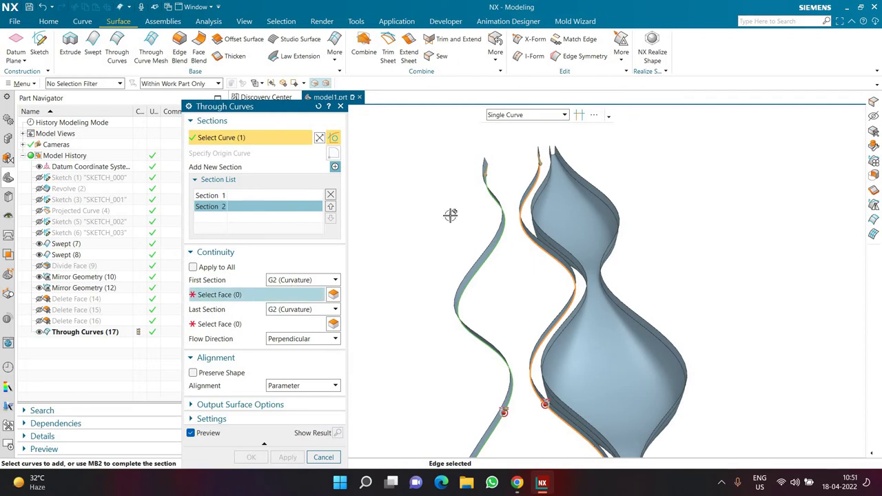
pyautogui.moveTo(443, 191); pyautogui.dragTo(675, 167, button='middle')
pyautogui.click(556, 179)
pyautogui.moveTo(556, 179); pyautogui.dragTo(537, 372, button='middle')
pyautogui.click(240, 326)
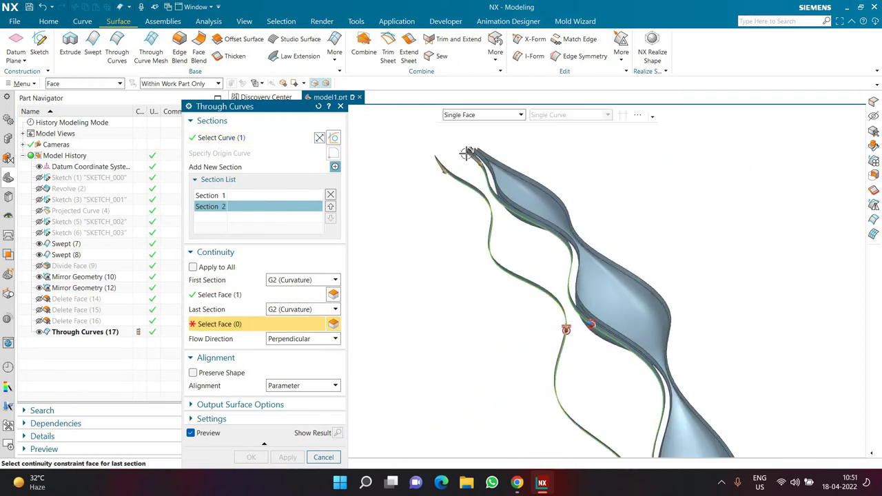
pyautogui.scroll(4, 522, 147)
pyautogui.click(506, 186)
pyautogui.scroll(-5, 506, 187)
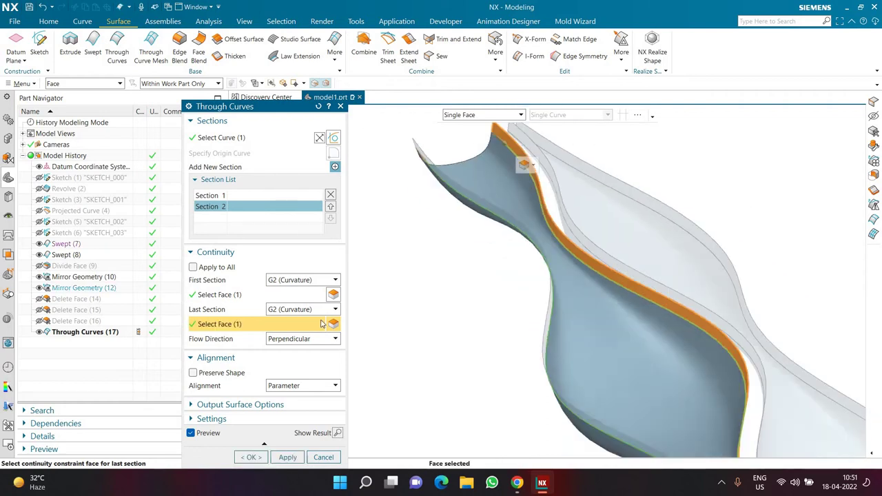
pyautogui.moveTo(495, 333); pyautogui.dragTo(565, 275, button='middle')
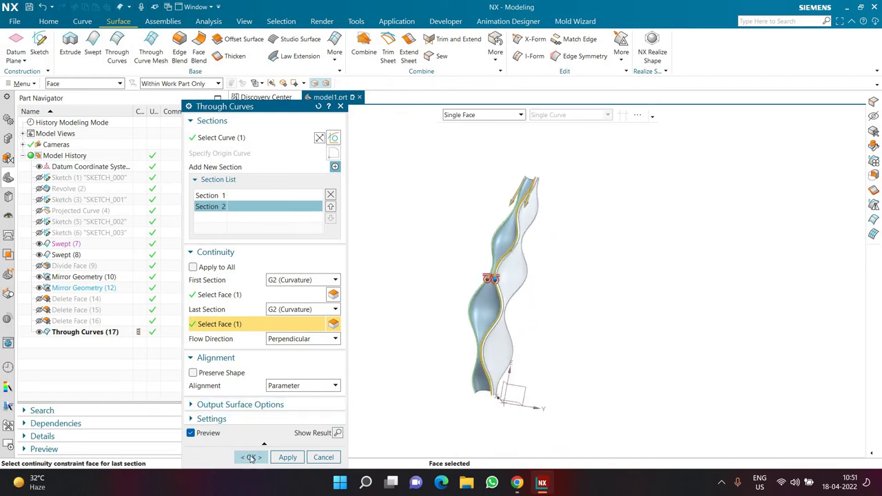
pyautogui.middleClick(426, 407)
# - Show the three hidden wavy band sheets again between the ribs and curved surfaces
pyautogui.scroll(5, 504, 257)
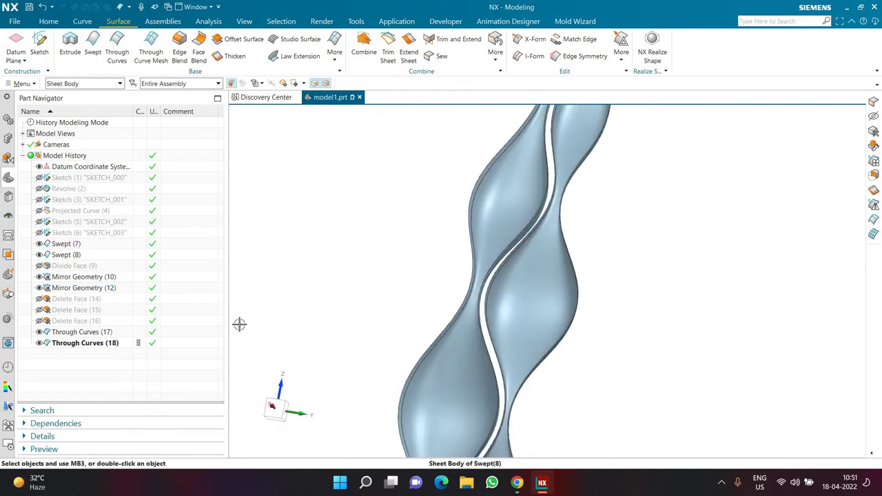
pyautogui.click(40, 266)
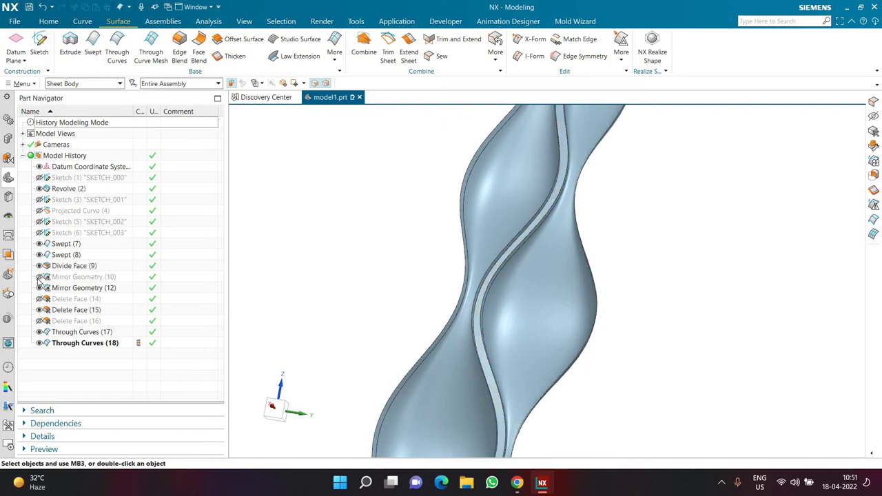
pyautogui.click(39, 277)
pyautogui.click(39, 298)
pyautogui.moveTo(380, 258); pyautogui.dragTo(465, 151, button='middle')
pyautogui.scroll(-3, 466, 152)
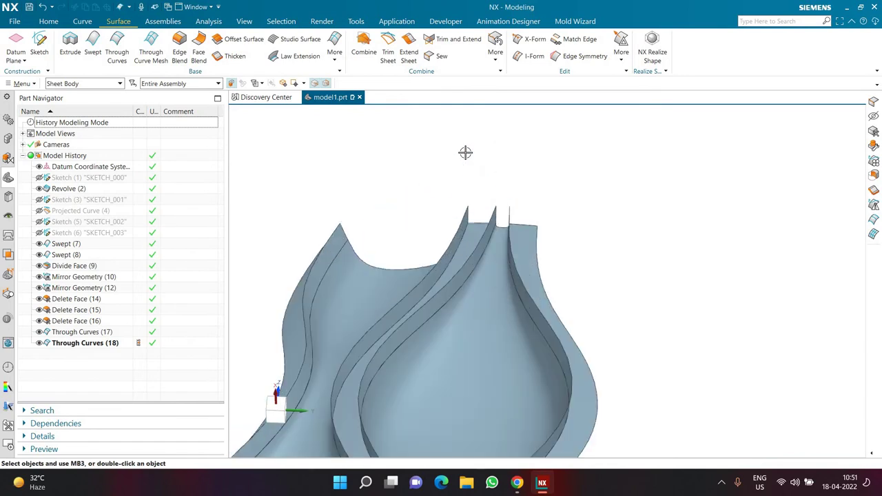
# - Delete five sheet bodies: the outer wavy band sheet and the standing rib wall sheets beside the curved surfaces
pyautogui.click(48, 22)
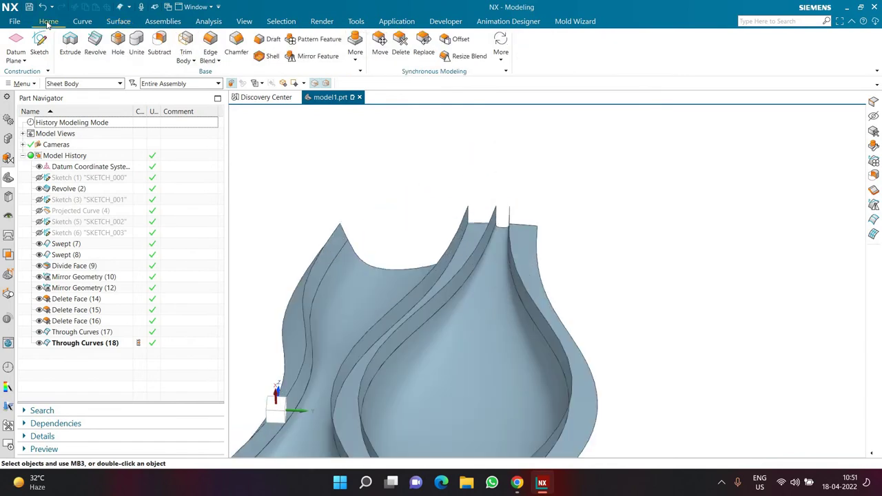
pyautogui.click(360, 72)
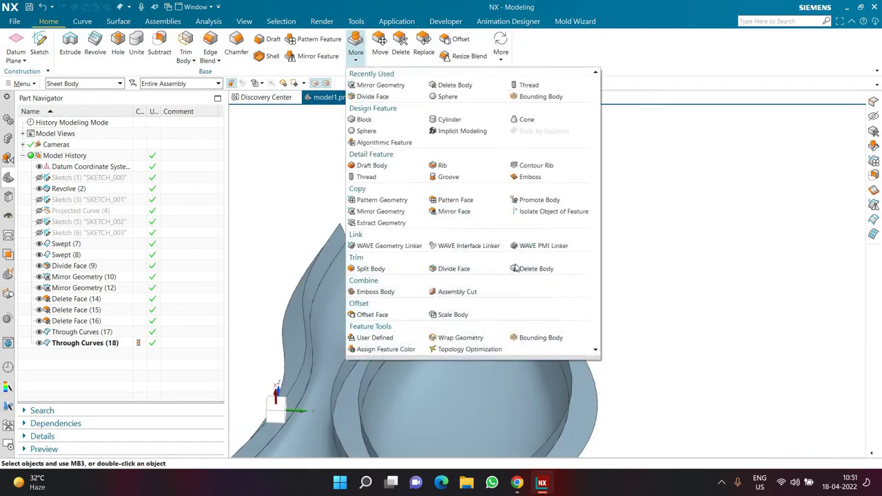
pyautogui.click(531, 269)
pyautogui.click(530, 264)
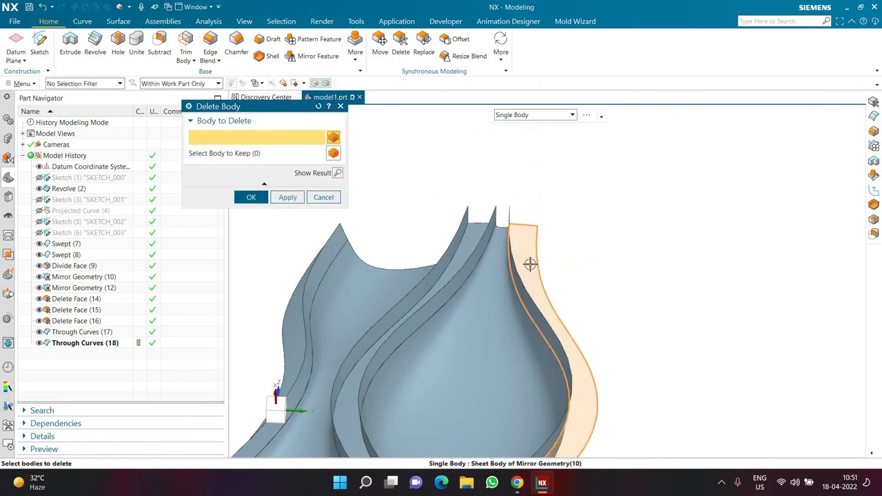
pyautogui.moveTo(545, 189); pyautogui.dragTo(441, 250, button='middle')
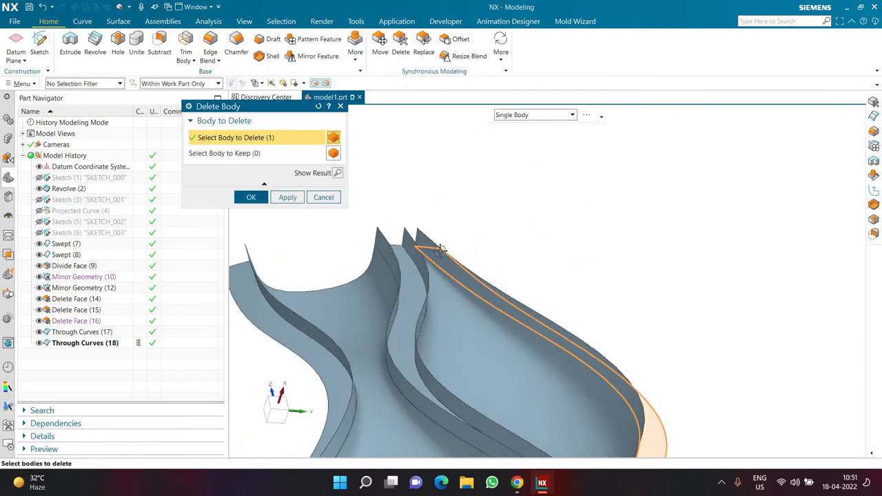
pyautogui.click(421, 247)
pyautogui.click(404, 242)
pyautogui.click(386, 243)
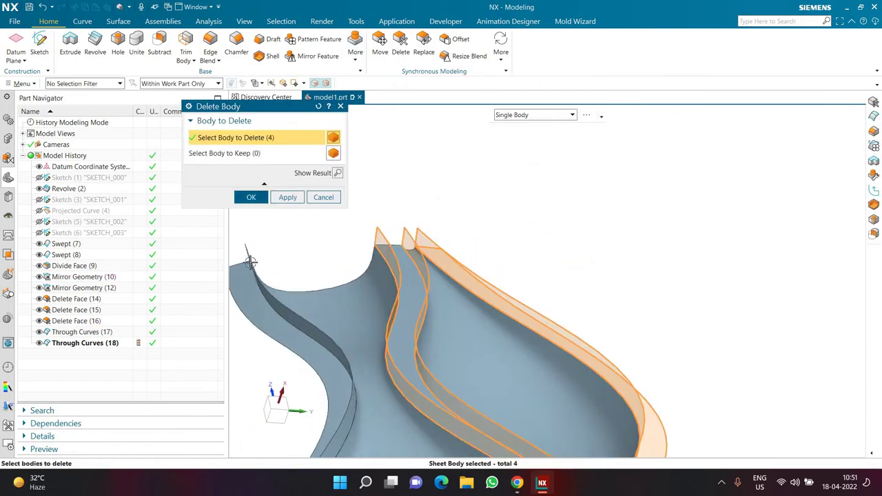
pyautogui.click(260, 262)
pyautogui.scroll(-3, 535, 219)
pyautogui.middleClick(534, 219)
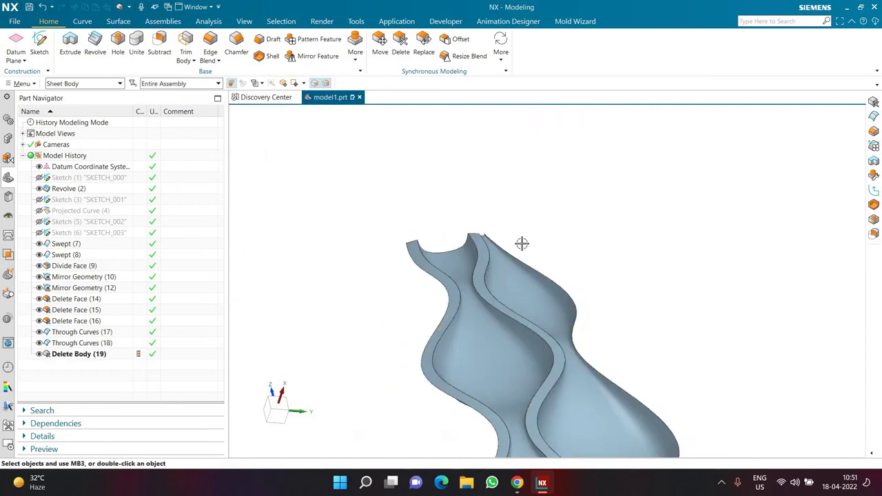
# - Start a circular Pattern Geometry using the four remaining sheet bodies of the vase segment
pyautogui.scroll(-5, 516, 250)
pyautogui.moveTo(465, 314)
pyautogui.mouseDown(button='middle')
pyautogui.moveTo(451, 352)
pyautogui.moveTo(437, 329)
pyautogui.moveTo(467, 324)
pyautogui.moveTo(463, 347)
pyautogui.moveTo(469, 324)
pyautogui.mouseUp(button='middle')
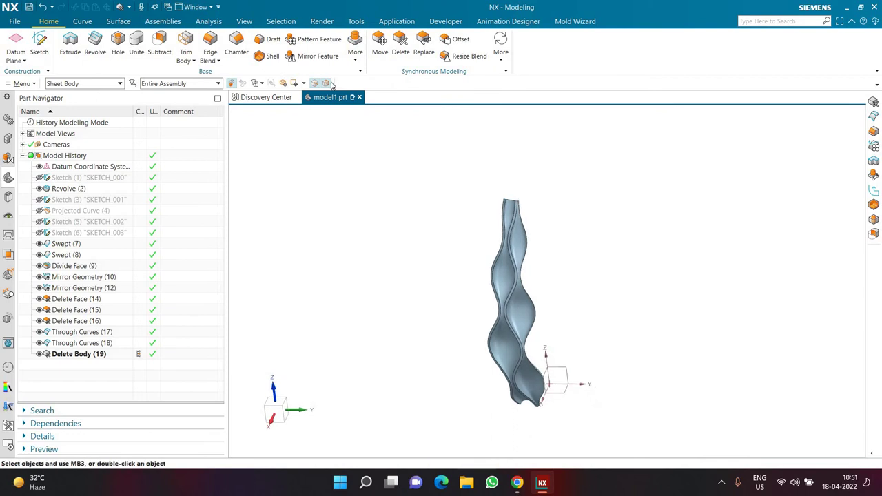
pyautogui.click(355, 64)
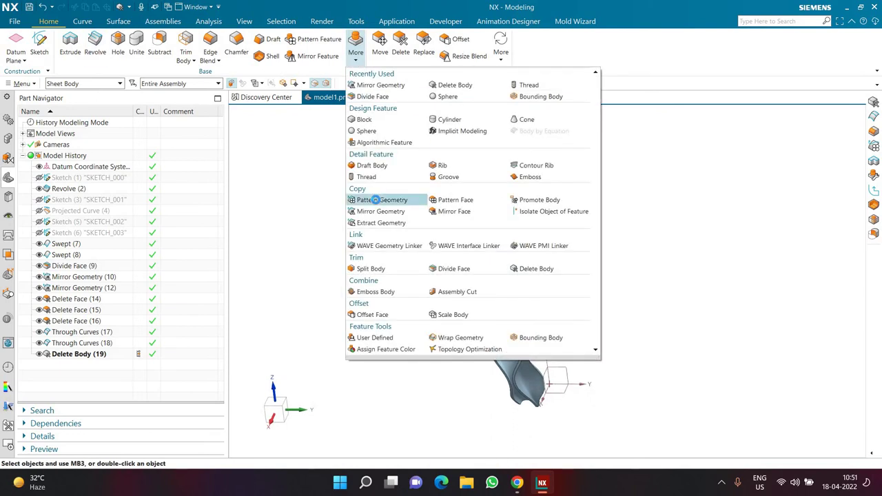
pyautogui.click(376, 200)
pyautogui.click(499, 278)
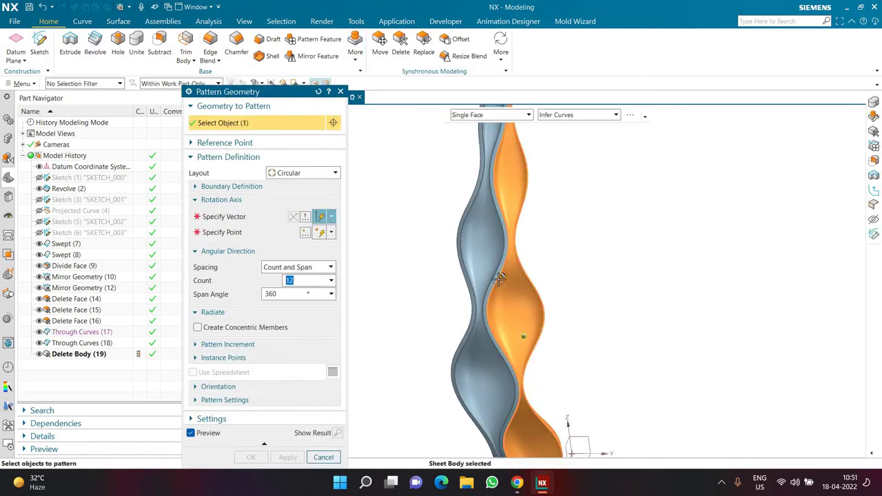
pyautogui.click(473, 266)
pyautogui.click(466, 273)
pyautogui.click(440, 257)
pyautogui.scroll(-3, 440, 257)
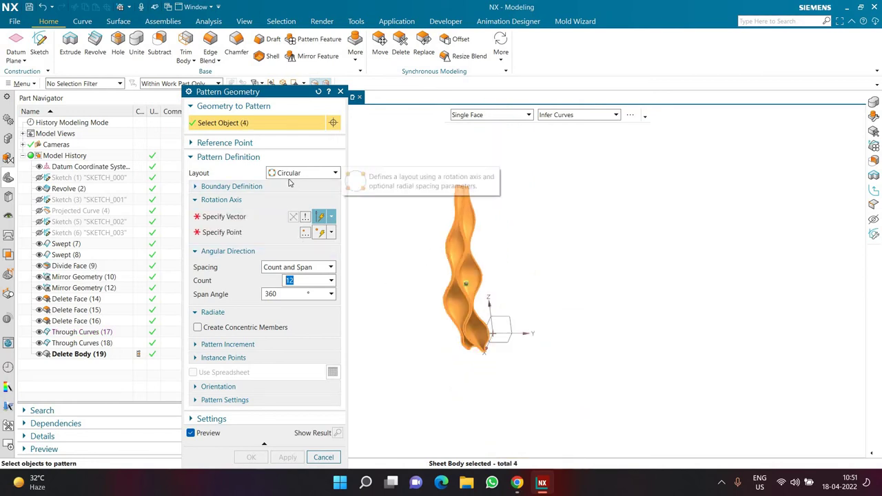
# - Pattern the segment around the vertical Z datum axis with a count of 12 over a 360° span
pyautogui.click(250, 217)
pyautogui.click(494, 308)
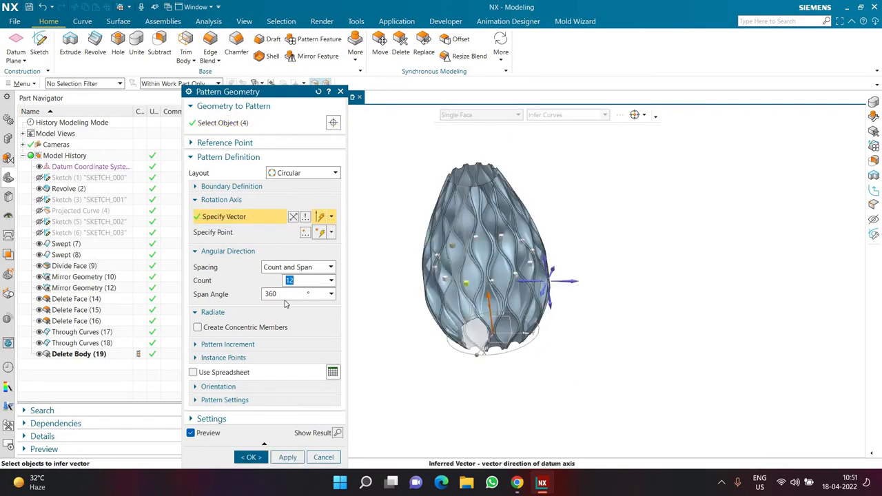
pyautogui.click(253, 457)
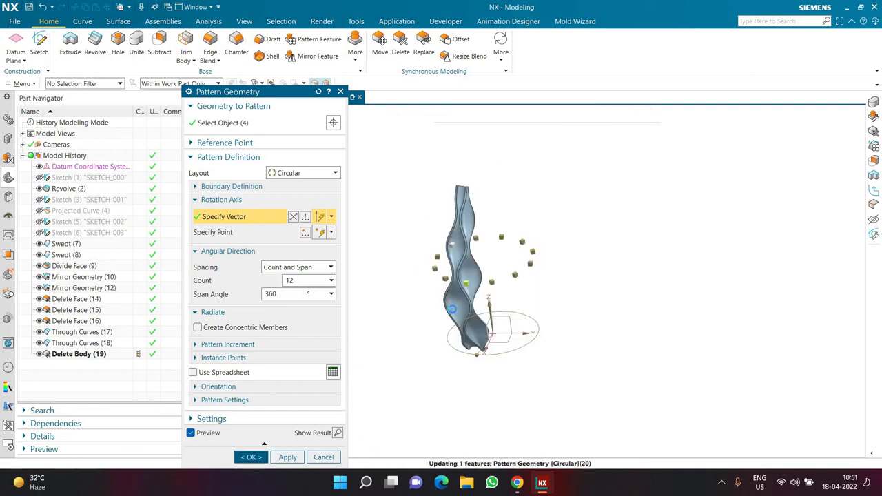
pyautogui.scroll(2, 491, 229)
pyautogui.scroll(1, 492, 230)
pyautogui.moveTo(494, 190); pyautogui.dragTo(360, 207, button='middle')
pyautogui.scroll(-3, 355, 251)
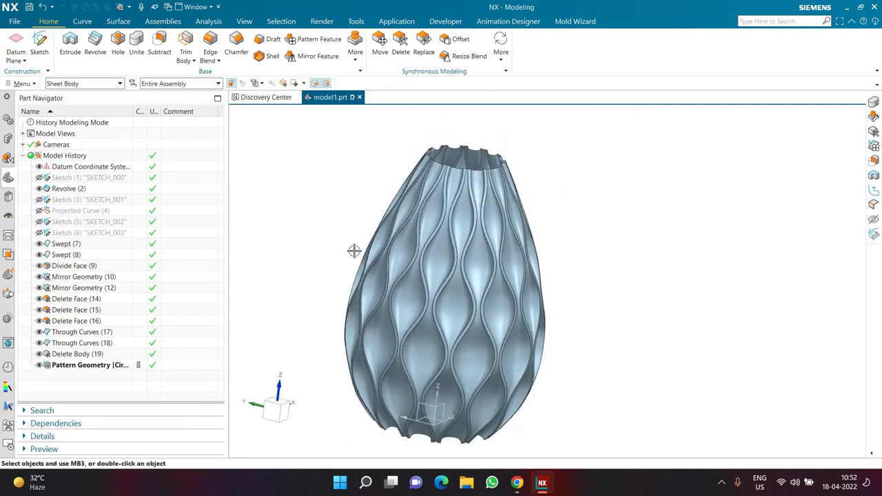
# - Try to sew one curved sheet of the vase to all other sheet bodies with a tolerance of 0.01
pyautogui.click(122, 22)
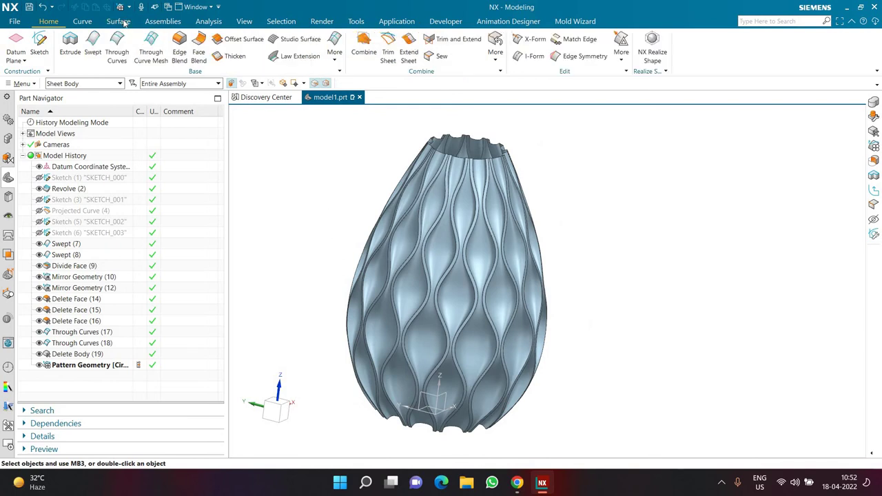
pyautogui.click(437, 56)
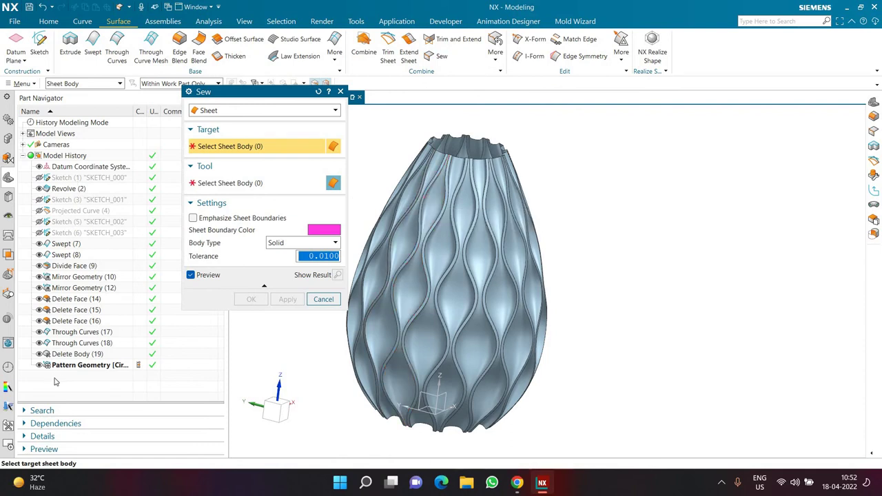
pyautogui.click(424, 260)
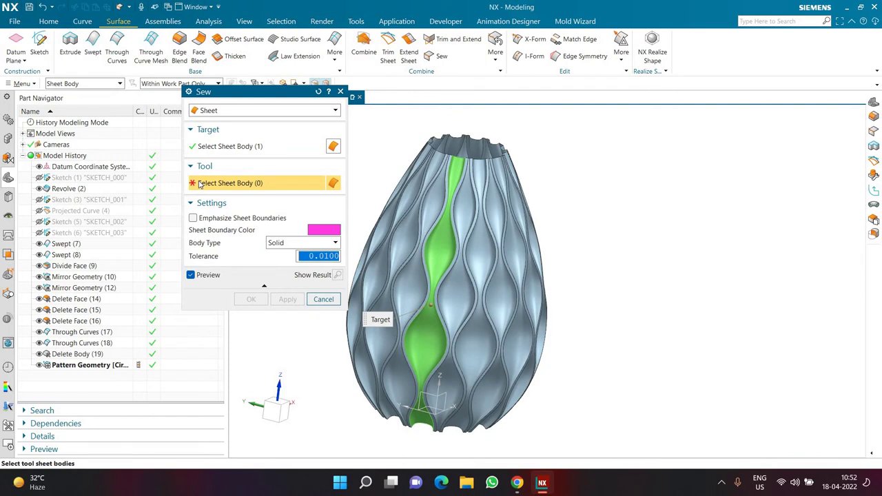
pyautogui.hotkey('ctrl', 'a')
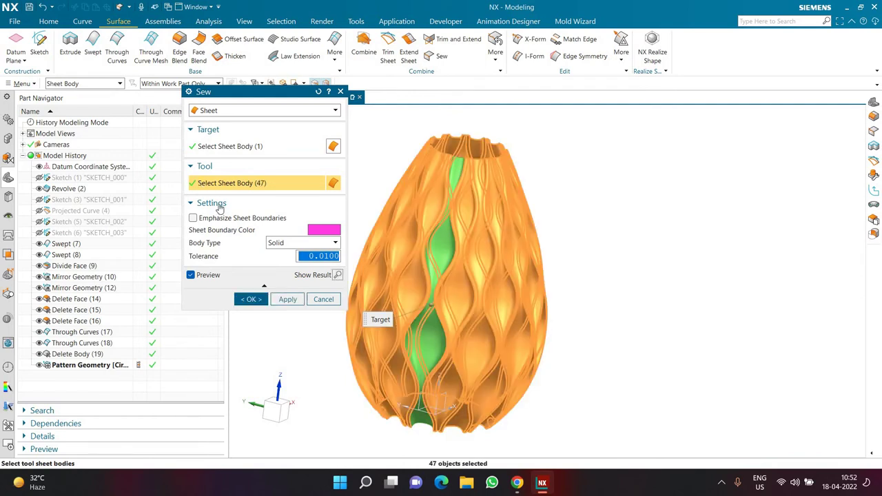
pyautogui.click(253, 300)
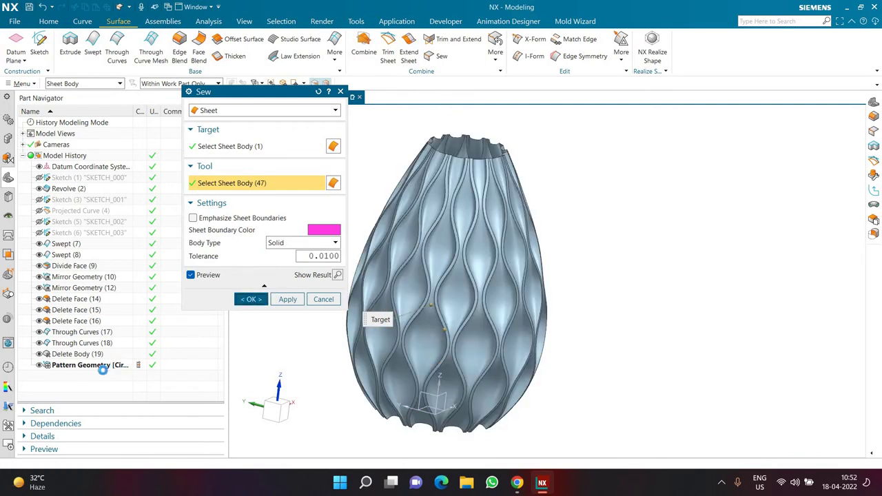
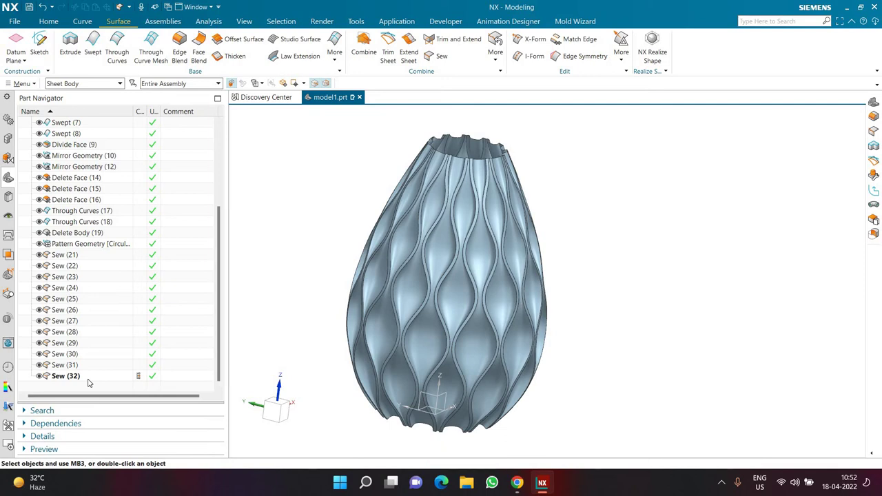
pyautogui.hotkey('ctrl', 'z')
# - Sew one curved target sheet to all other sheet bodies of the vase with a tolerance of 1
pyautogui.click(439, 57)
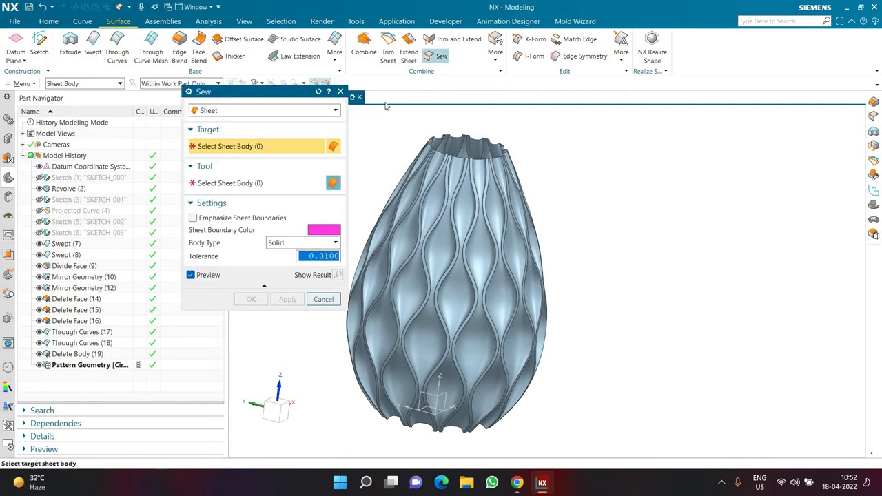
pyautogui.click(466, 192)
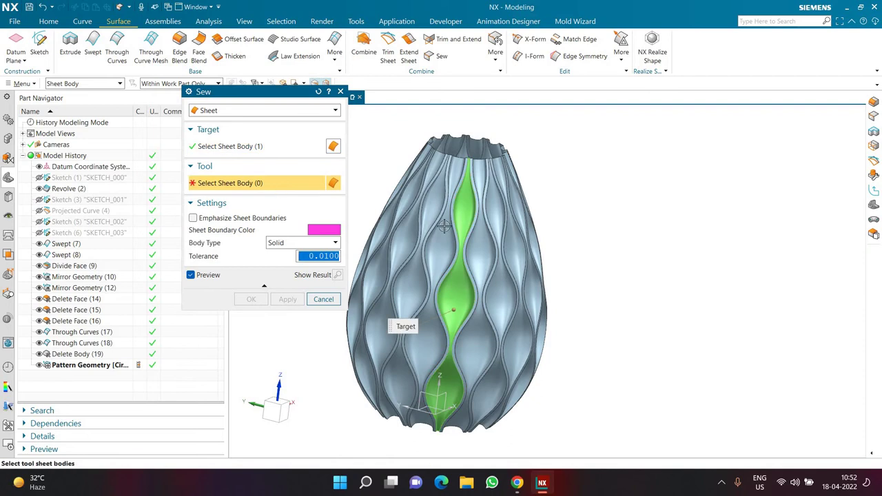
pyautogui.hotkey('ctrl', 'a')
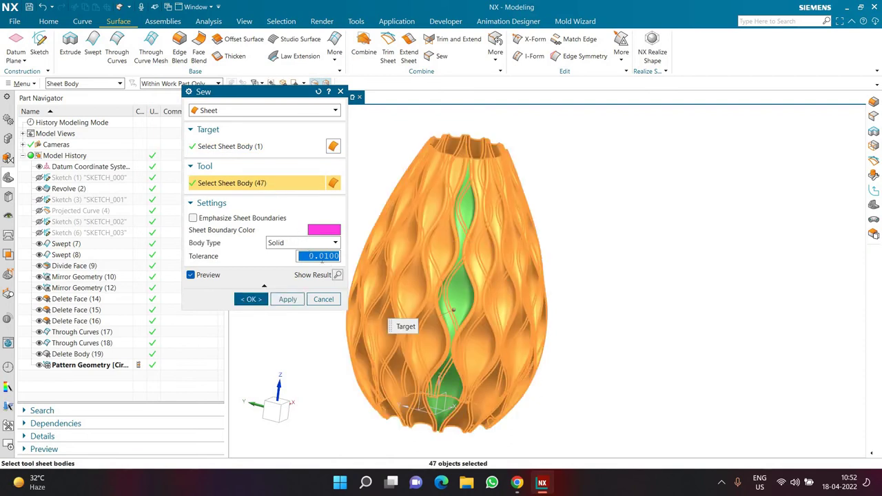
pyautogui.write('1')
pyautogui.click(261, 299)
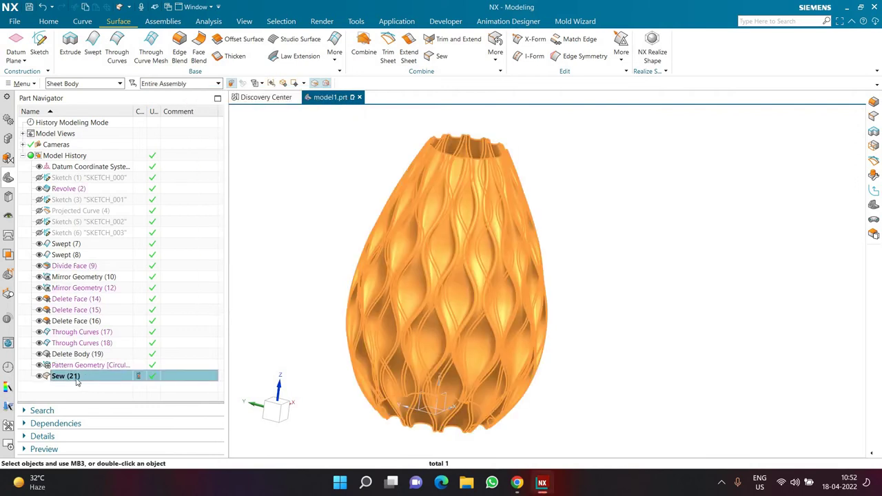
# - Round all rib edges of the sewn vase with a 0.75 mm edge blend, using the Feature Intersection Edges rule on the Sew feature
pyautogui.scroll(10, 448, 143)
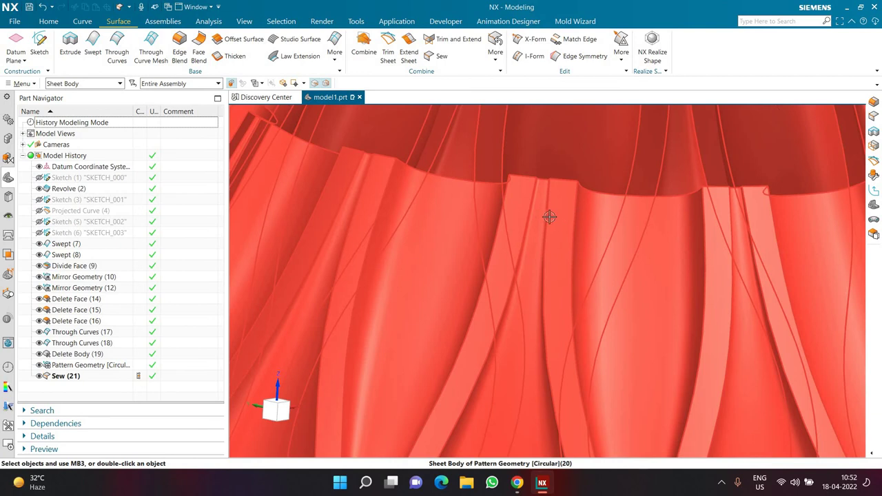
pyautogui.scroll(-6, 549, 217)
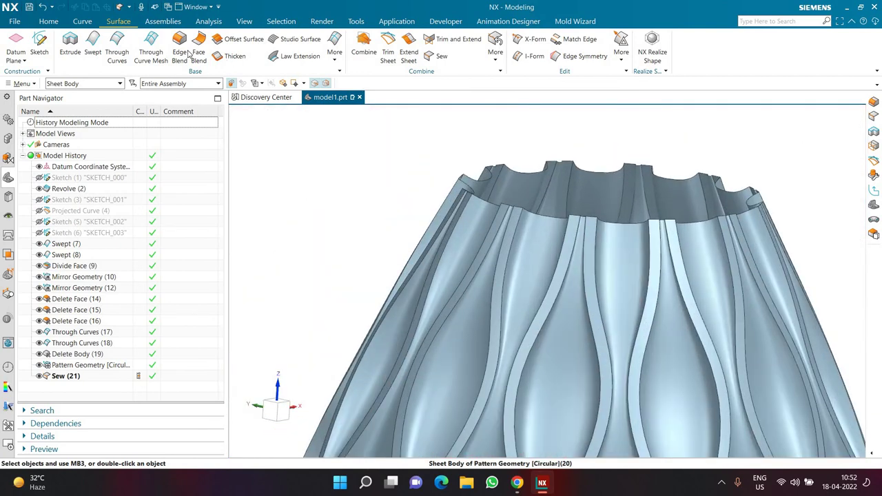
pyautogui.click(48, 21)
pyautogui.click(209, 47)
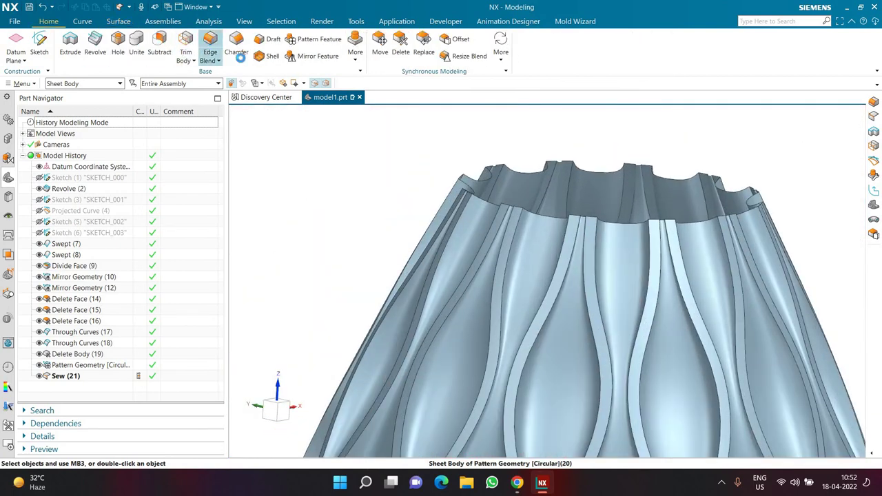
pyautogui.click(535, 115)
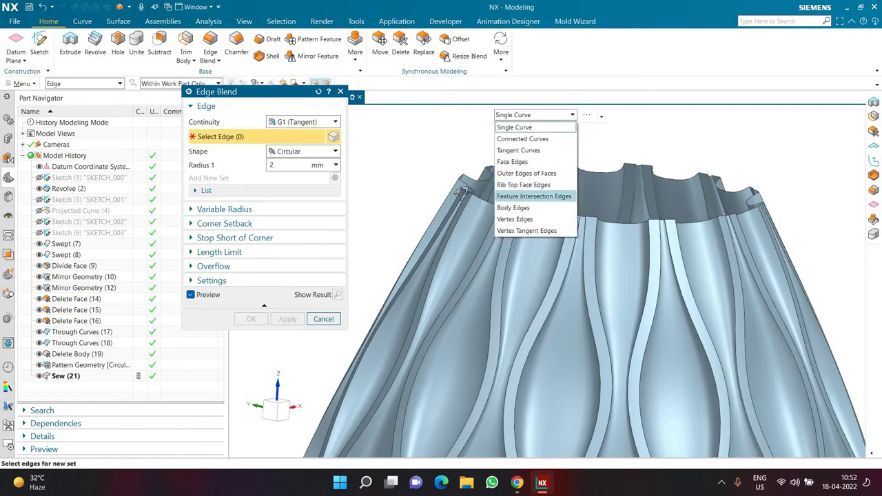
pyautogui.click(534, 196)
pyautogui.click(294, 167)
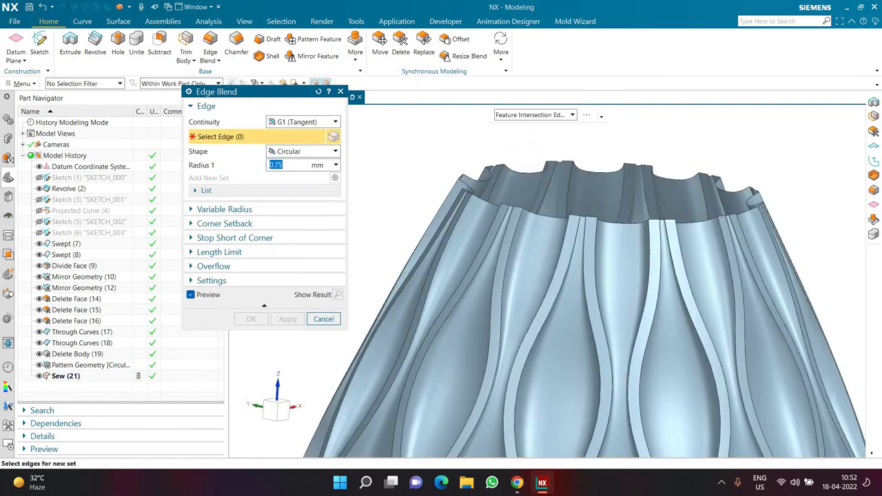
pyautogui.click(74, 380)
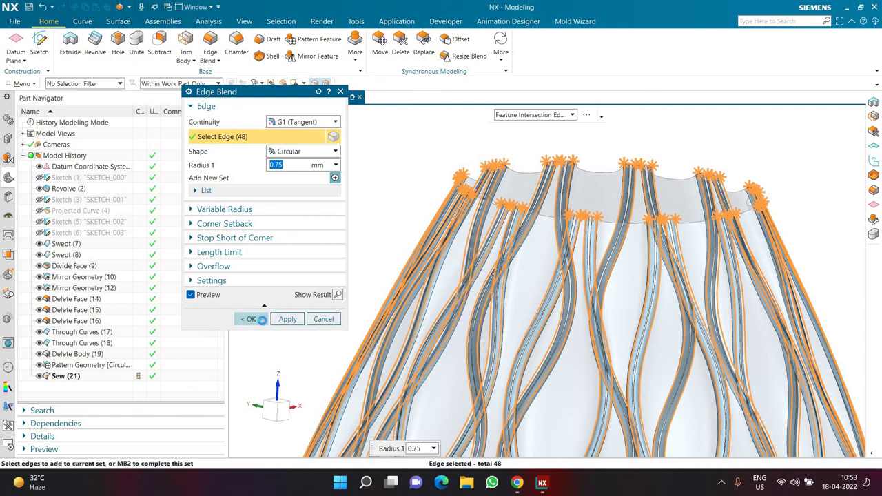
pyautogui.click(250, 319)
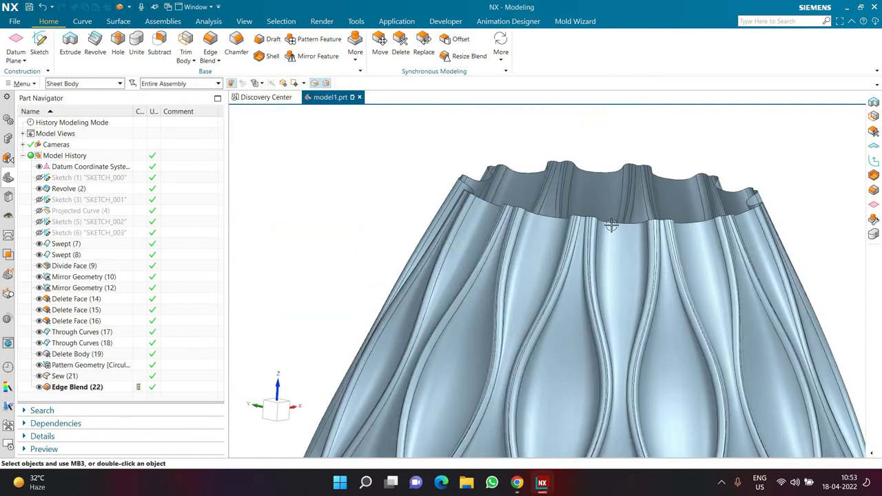
# - Create a new planar sketch on the vertical YZ plane through the vase's centre
pyautogui.scroll(4, 597, 225)
pyautogui.scroll(-5, 518, 213)
pyautogui.scroll(-3, 524, 186)
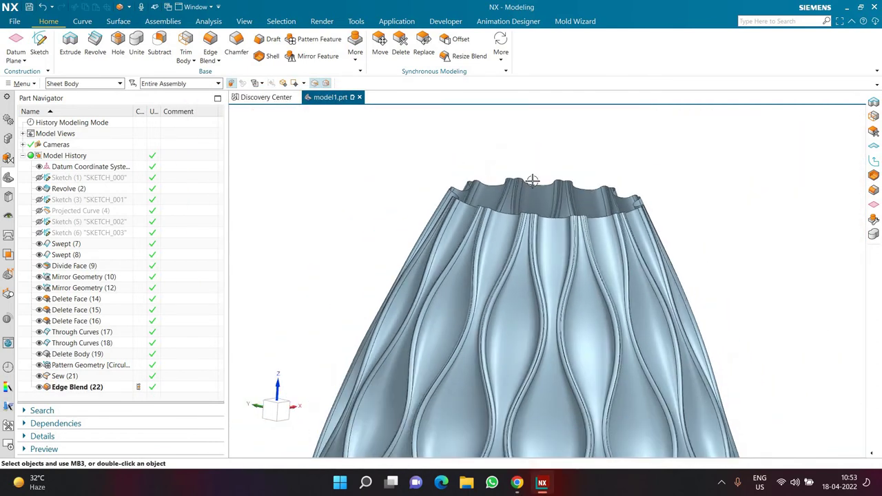
pyautogui.moveTo(646, 201); pyautogui.dragTo(657, 205, button='middle')
pyautogui.click(42, 50)
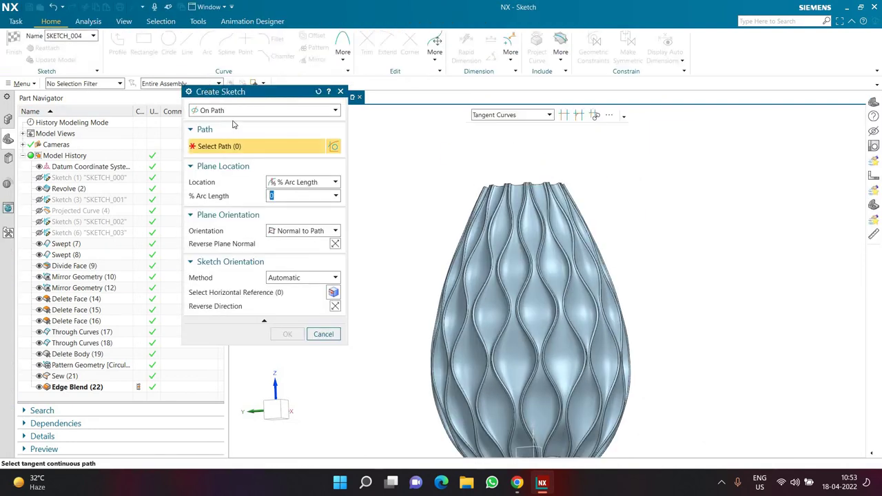
pyautogui.click(233, 112)
pyautogui.click(233, 122)
pyautogui.click(396, 151)
pyautogui.middleClick(469, 362)
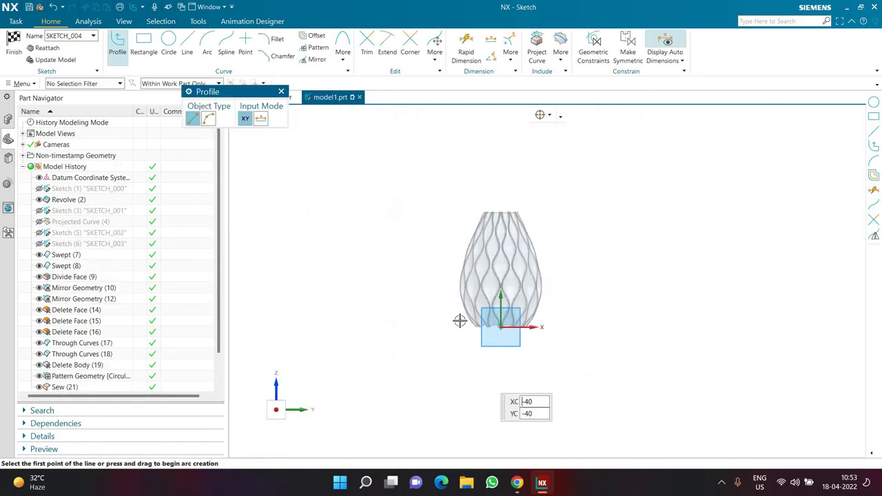
# - Sketch two horizontal lines about 94 mm long across the vase, one near its upper rim and one near its base
pyautogui.click(186, 57)
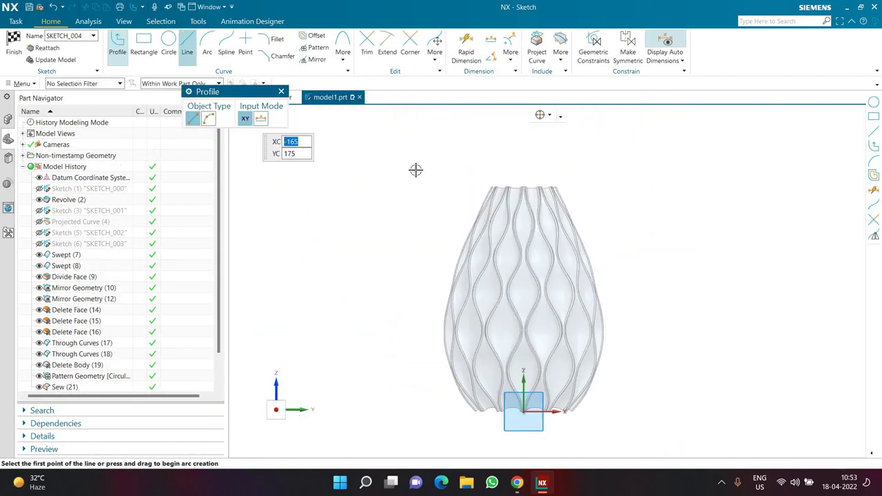
pyautogui.click(557, 193)
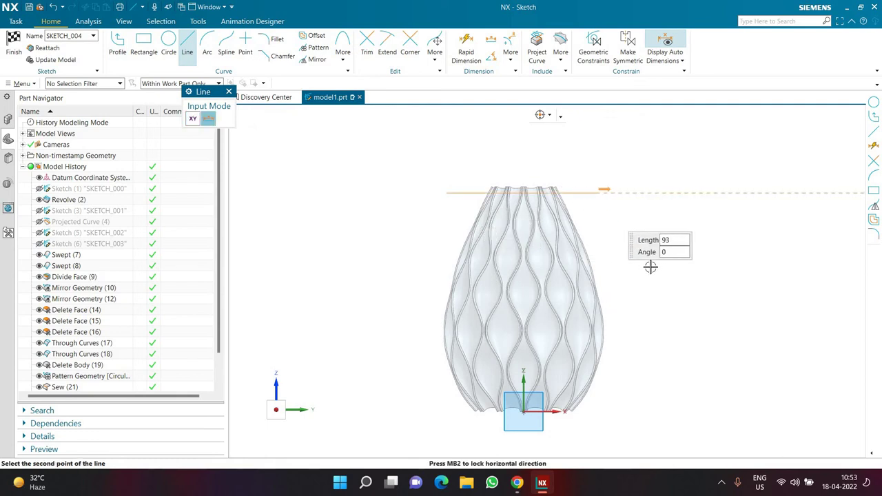
pyautogui.click(597, 200)
pyautogui.click(446, 404)
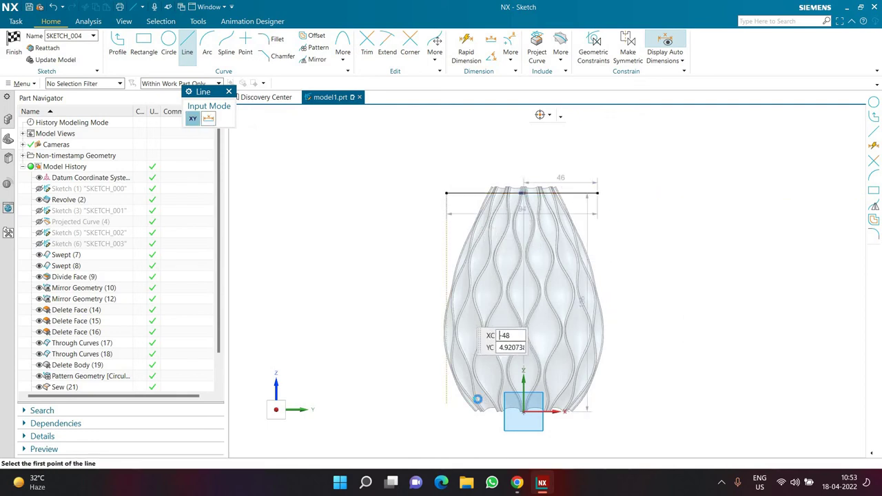
pyautogui.click(599, 404)
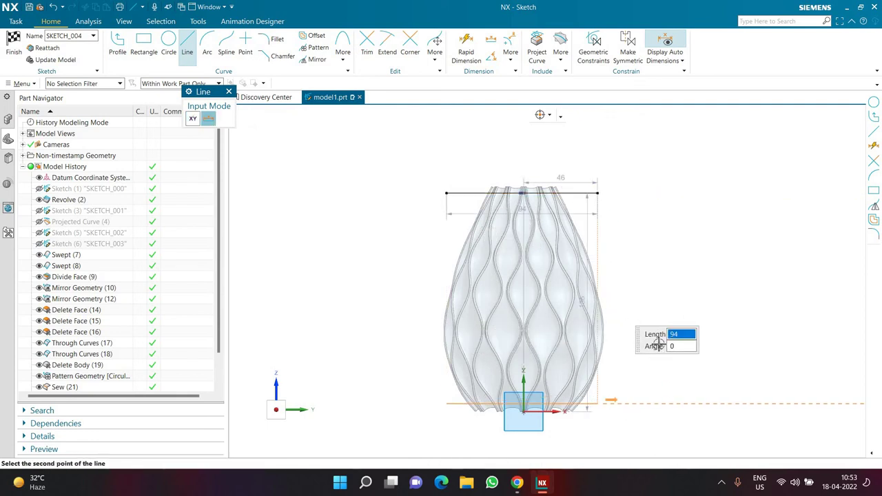
pyautogui.click(597, 404)
pyautogui.press('Escape')
# - Try to set the upper line's height dimension to 5 mm and undo the change
pyautogui.scroll(5, 577, 426)
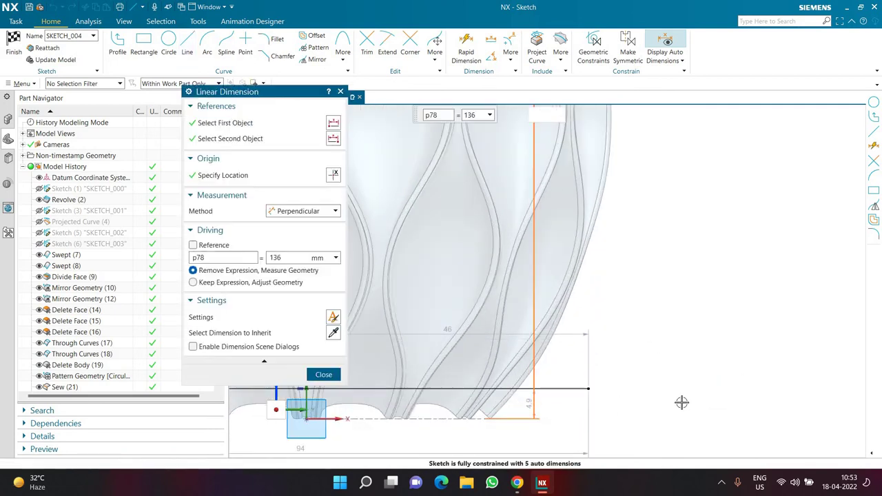
pyautogui.write('5')
pyautogui.press('Return')
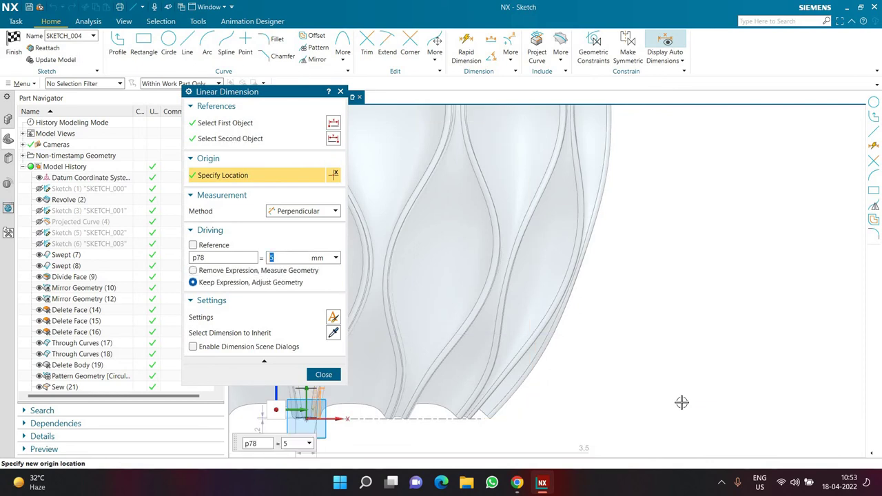
pyautogui.hotkey('ctrl', 'z')
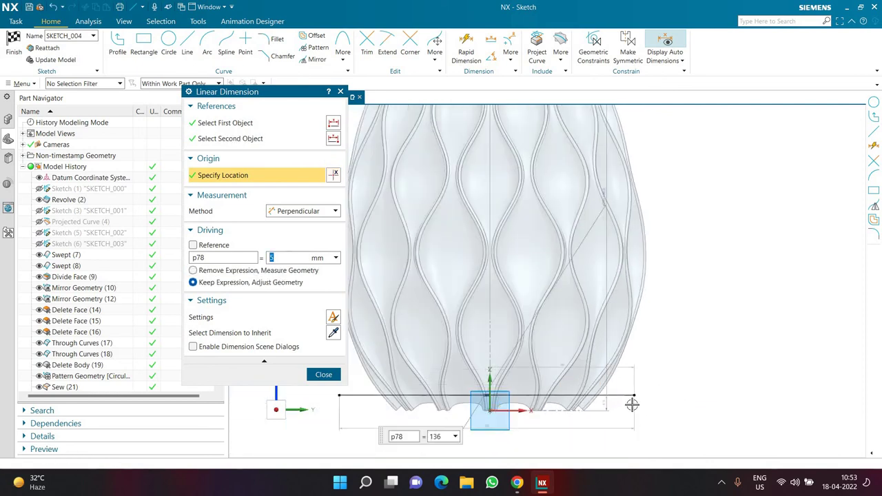
pyautogui.scroll(2, 633, 404)
pyautogui.press('Escape')
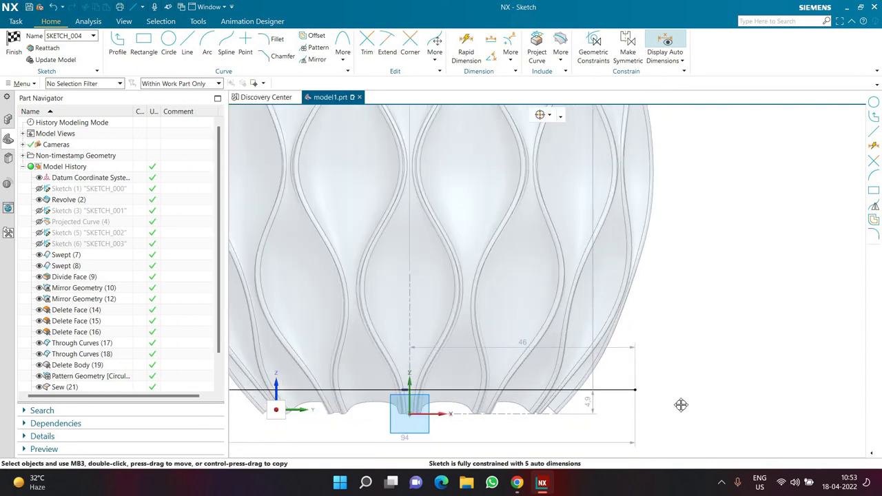
# - Set the lower line's vertical distance from the sketch origin to 5 mm
pyautogui.doubleClick(680, 402)
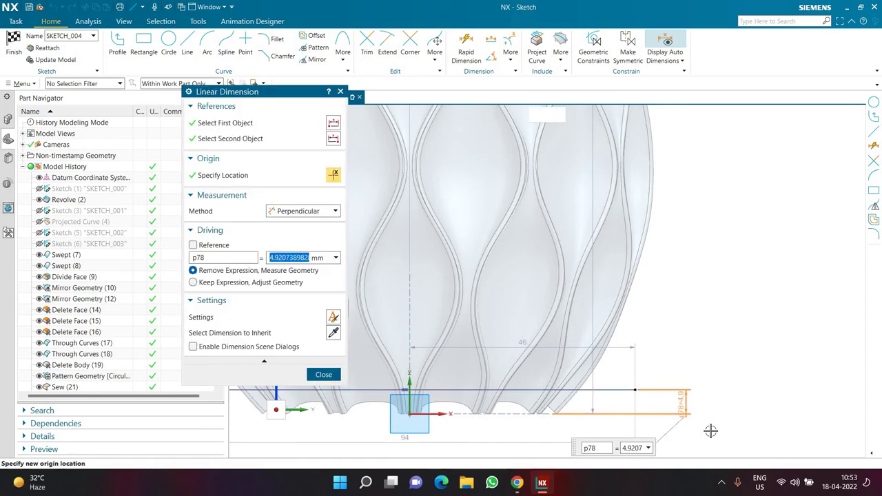
pyautogui.write('5')
pyautogui.press('Return')
pyautogui.middleClick(582, 414)
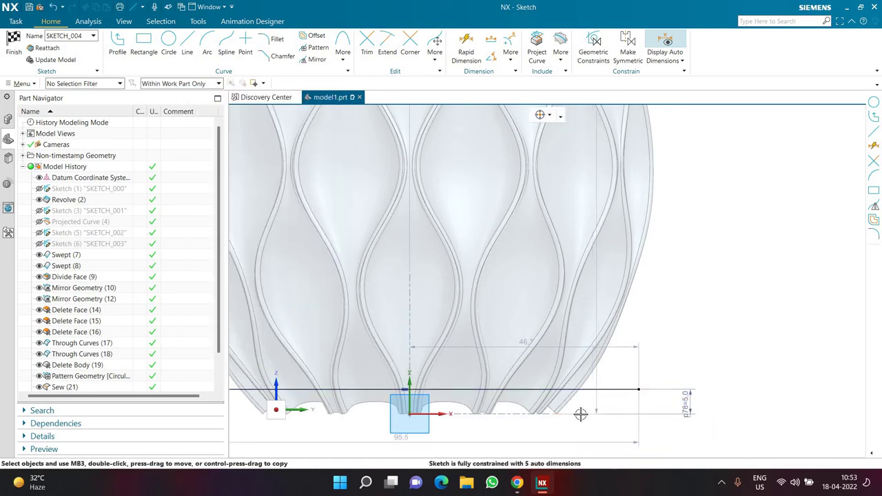
# - Dimension the upper line 5 mm below the vase's rim edge and finish the sketch
pyautogui.scroll(-3, 586, 216)
pyautogui.scroll(5, 543, 119)
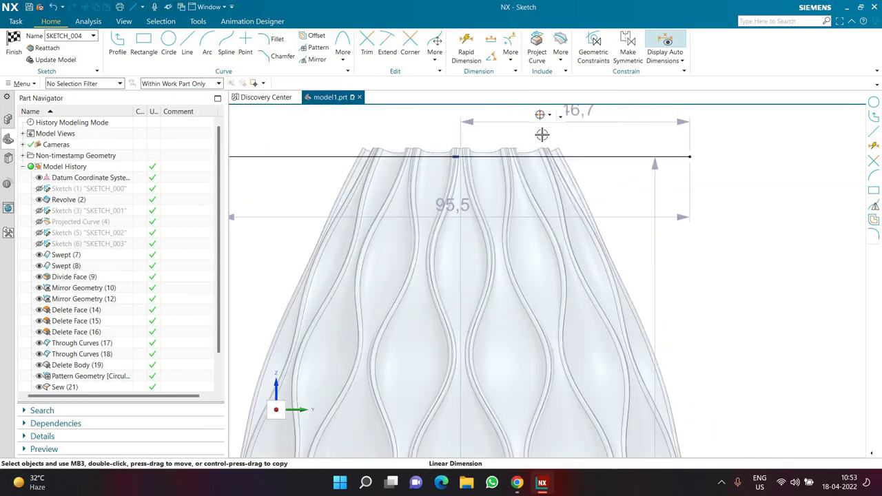
pyautogui.click(463, 57)
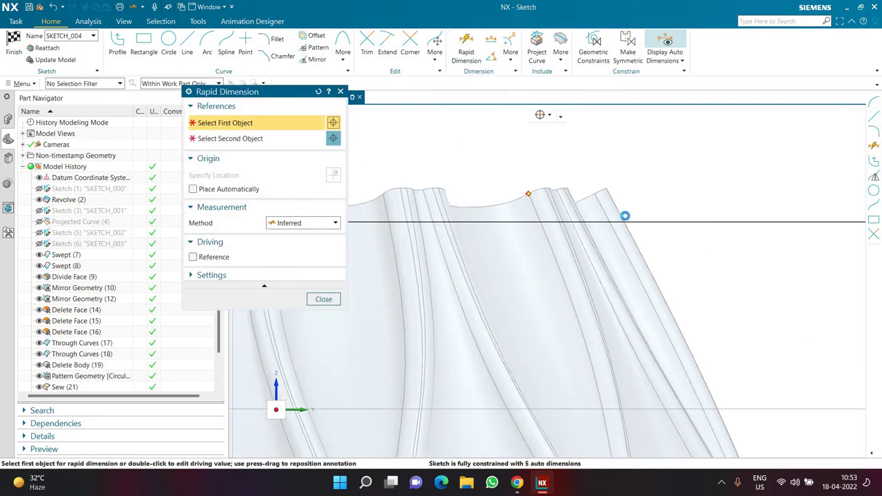
pyautogui.click(658, 221)
pyautogui.click(694, 207)
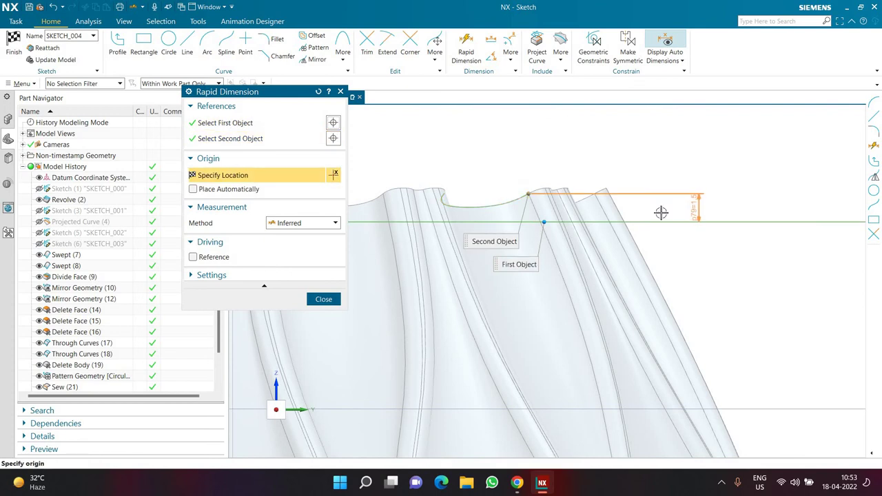
pyautogui.click(661, 213)
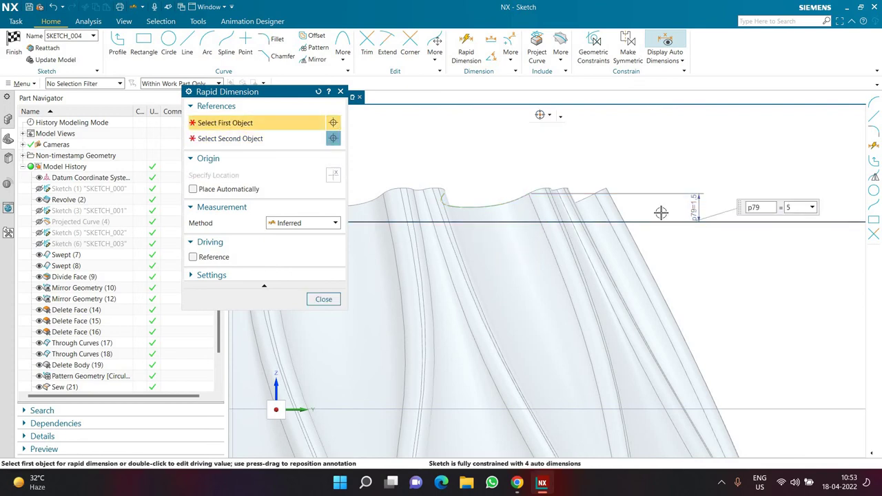
pyautogui.press('Return')
pyautogui.press('Escape')
pyautogui.scroll(-2, 590, 203)
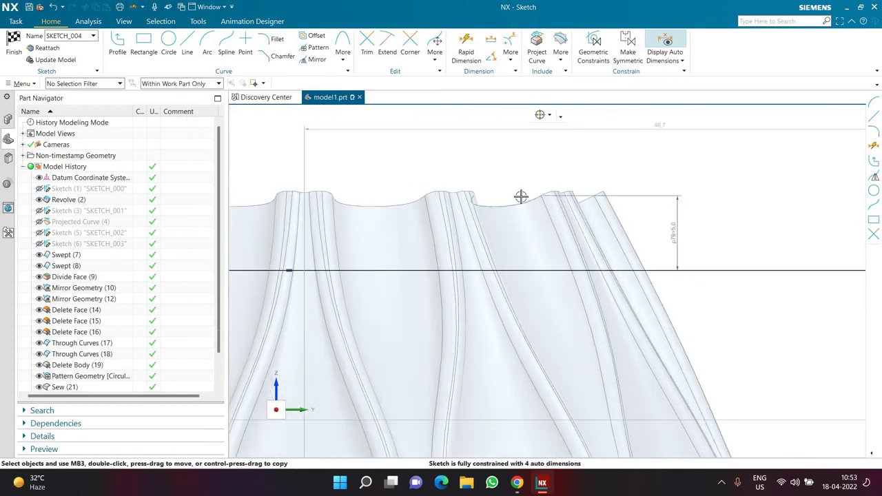
pyautogui.scroll(-2, 533, 191)
pyautogui.scroll(-3, 528, 335)
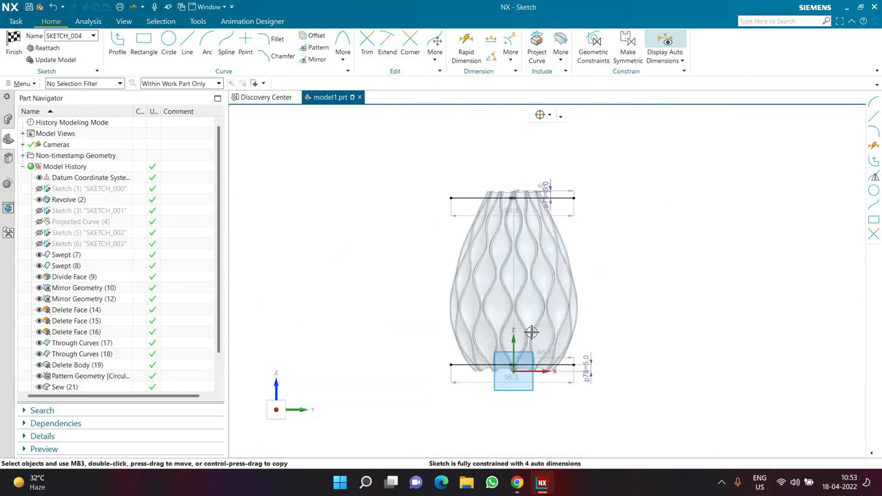
pyautogui.click(10, 58)
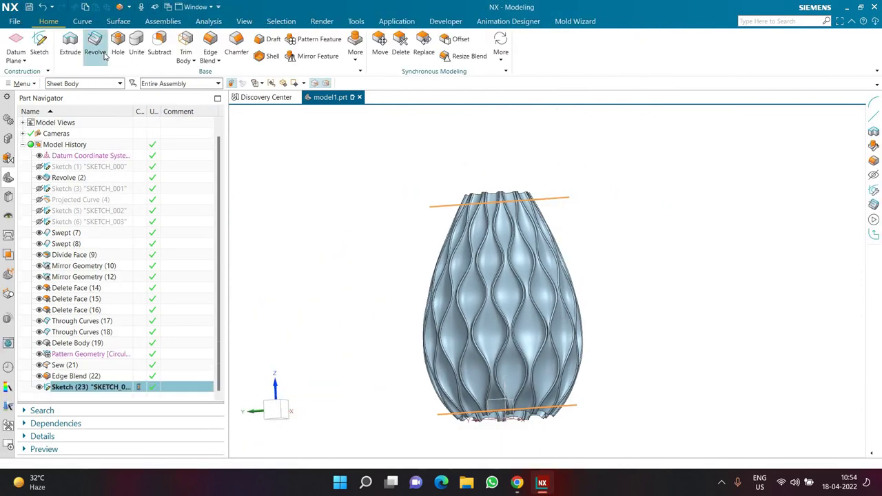
# - Extrude both sketch lines into flat sheets with a symmetric width of 104 mm and hide their sketch
pyautogui.click(71, 43)
pyautogui.moveTo(451, 156)
pyautogui.mouseDown(button='middle')
pyautogui.moveTo(469, 173)
pyautogui.moveTo(422, 191)
pyautogui.moveTo(429, 219)
pyautogui.moveTo(448, 200)
pyautogui.moveTo(442, 227)
pyautogui.mouseUp(button='middle')
pyautogui.click(286, 283)
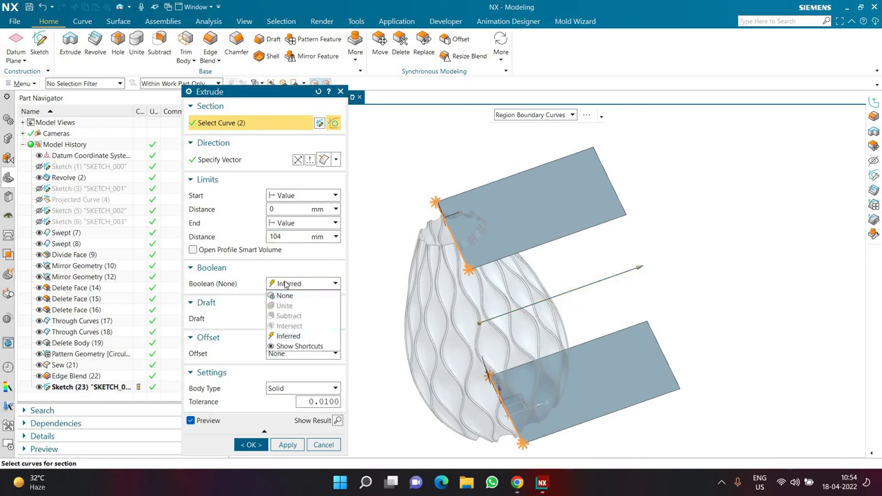
pyautogui.click(285, 224)
pyautogui.click(285, 225)
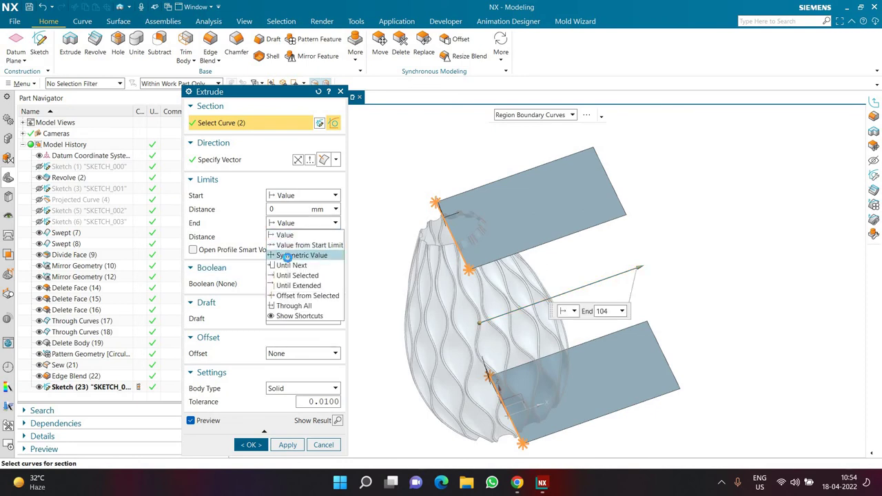
pyautogui.click(287, 256)
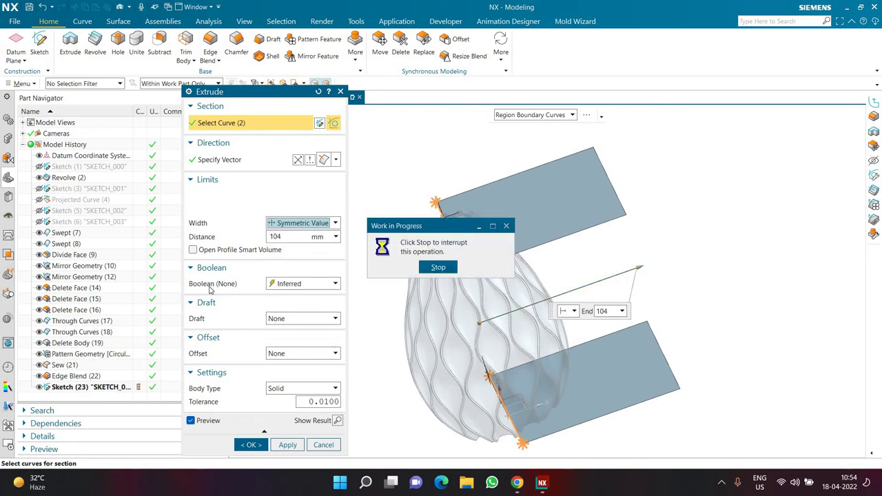
pyautogui.click(256, 414)
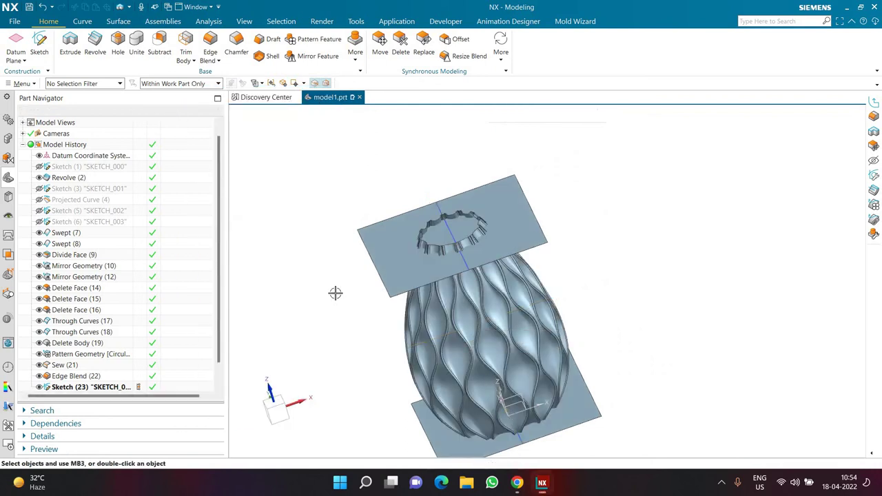
pyautogui.moveTo(365, 273); pyautogui.dragTo(59, 367, button='middle')
pyautogui.scroll(-1, 49, 368)
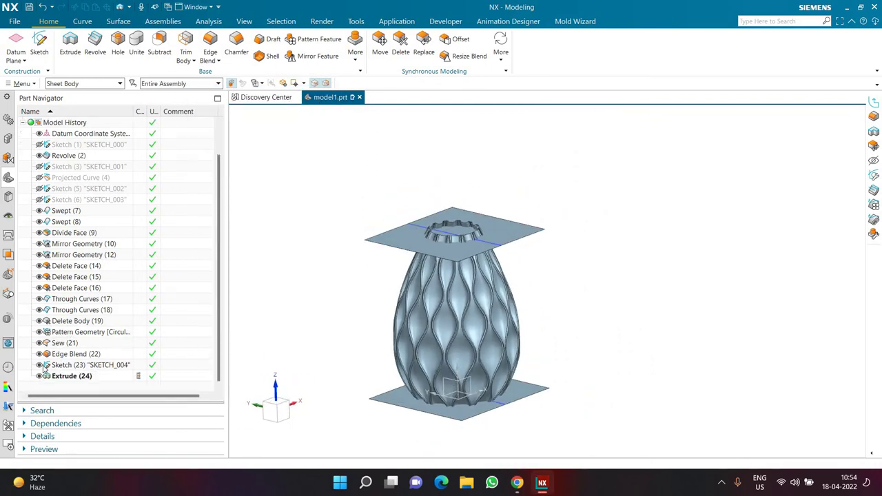
pyautogui.click(43, 367)
pyautogui.moveTo(331, 293); pyautogui.dragTo(338, 314, button='middle')
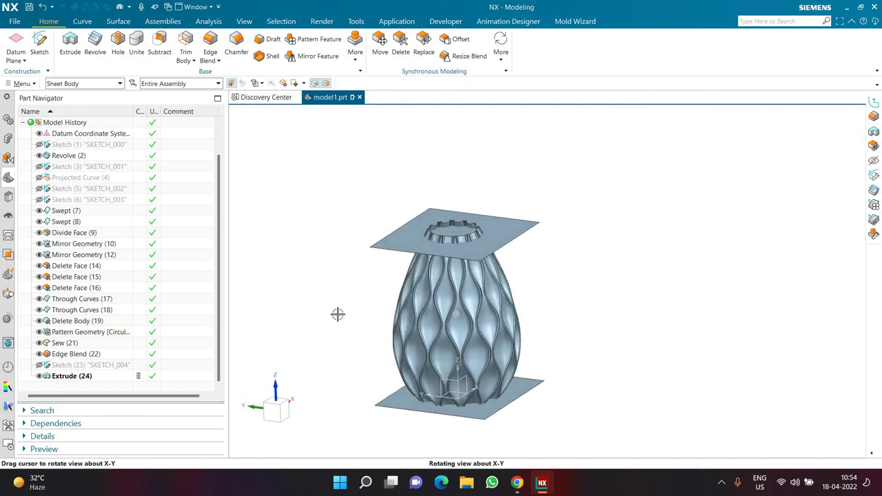
# - Trim and extend the vase body with the upper flat sheet as the tool, using Make Corner to cap its rim
pyautogui.scroll(2, 400, 351)
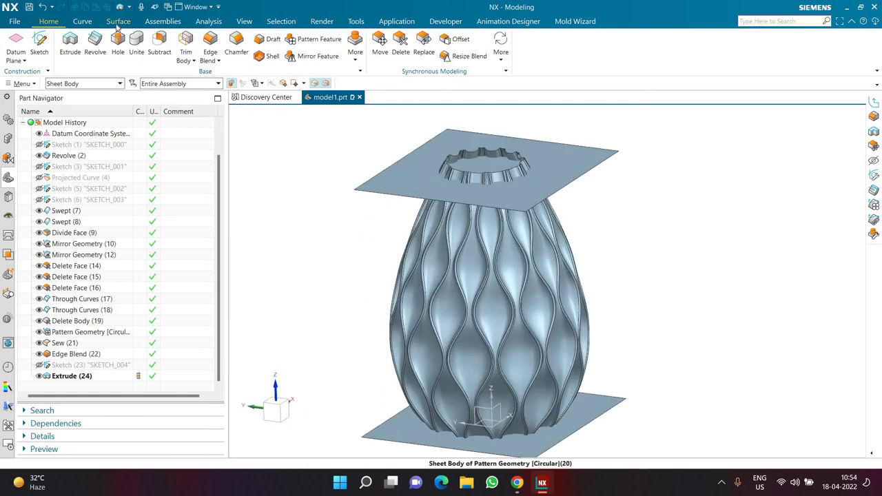
pyautogui.click(118, 20)
pyautogui.click(464, 42)
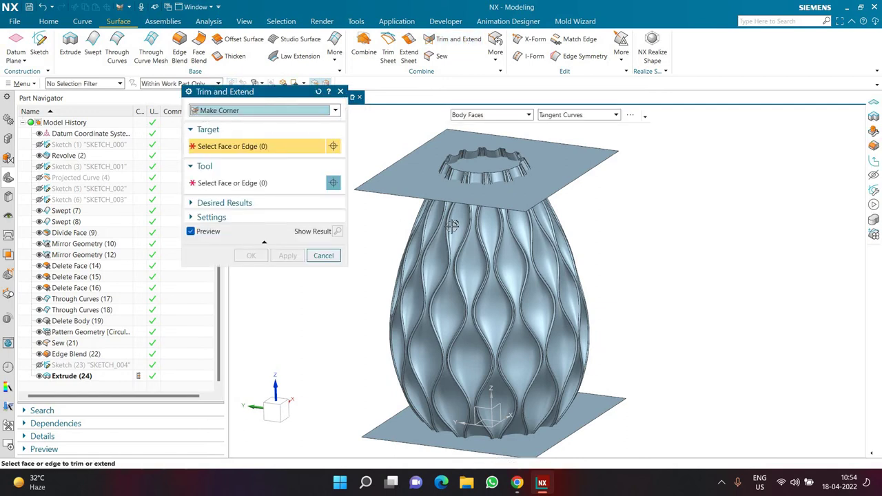
pyautogui.click(434, 238)
pyautogui.click(293, 195)
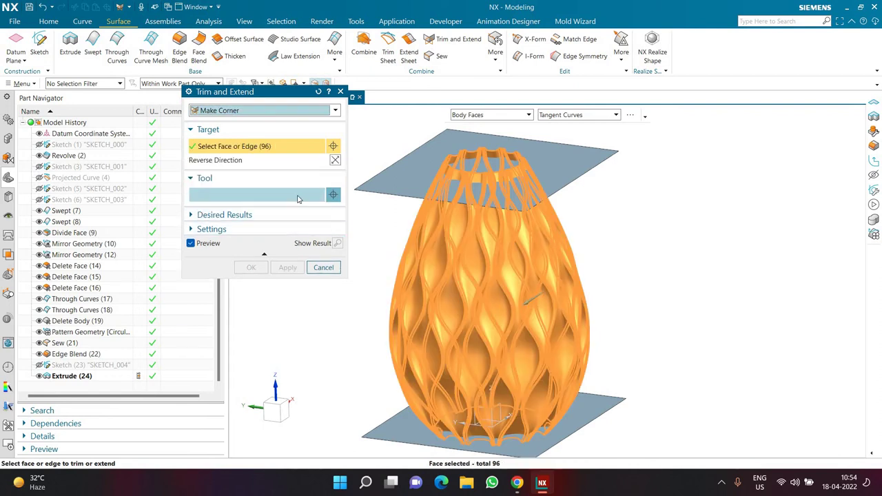
pyautogui.click(567, 162)
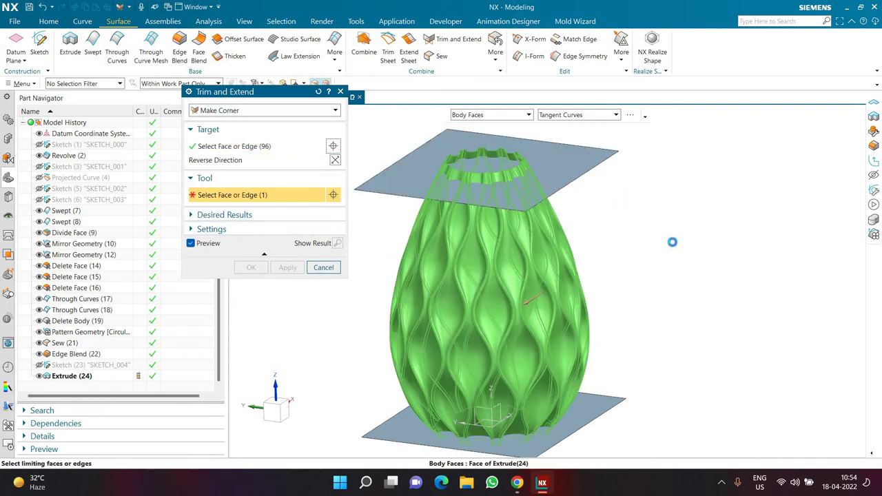
pyautogui.moveTo(673, 208); pyautogui.dragTo(672, 215, button='middle')
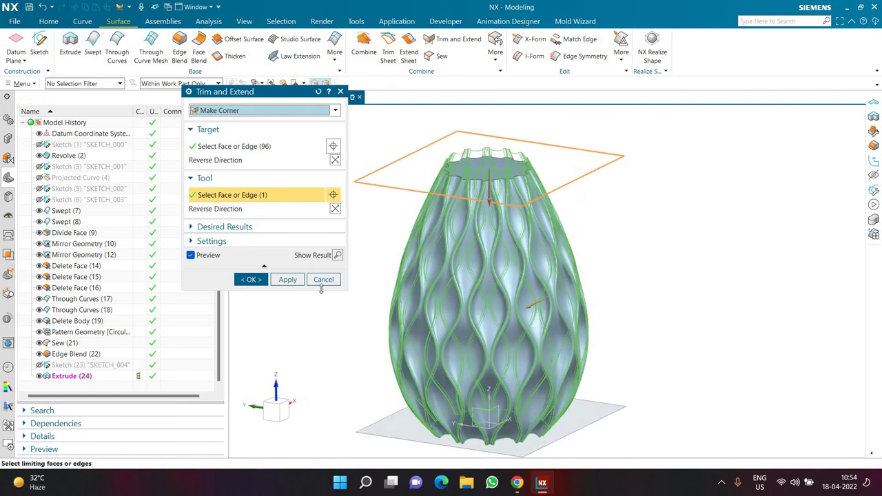
pyautogui.click(287, 279)
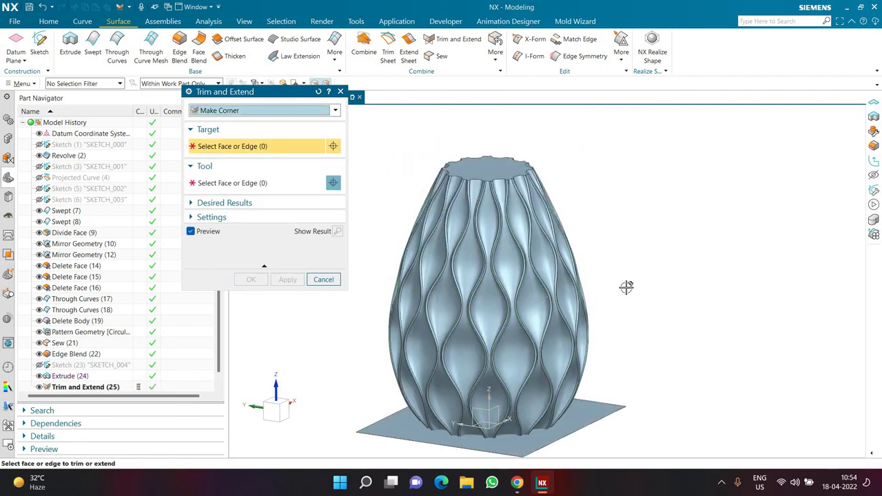
# - Make a corner between the capped vase body and the lower flat sheet with Trim and Extend to close its base
pyautogui.scroll(-1, 635, 264)
pyautogui.click(555, 307)
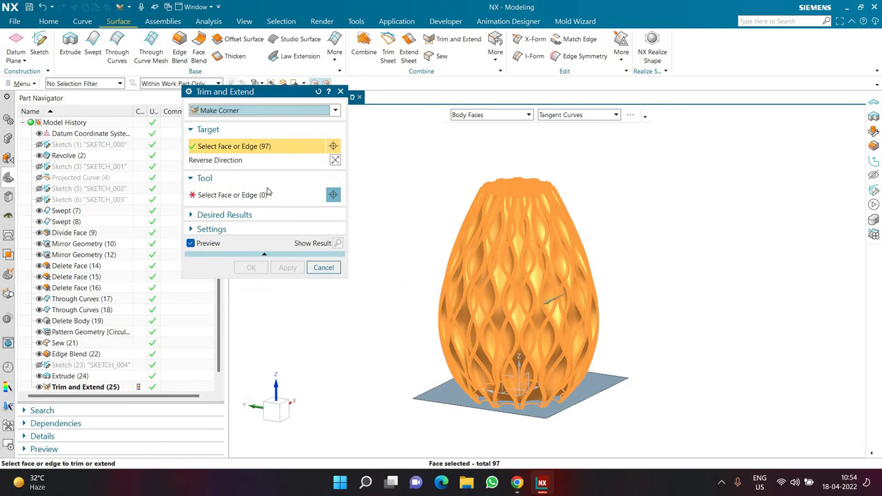
pyautogui.middleClick(629, 367)
pyautogui.click(626, 404)
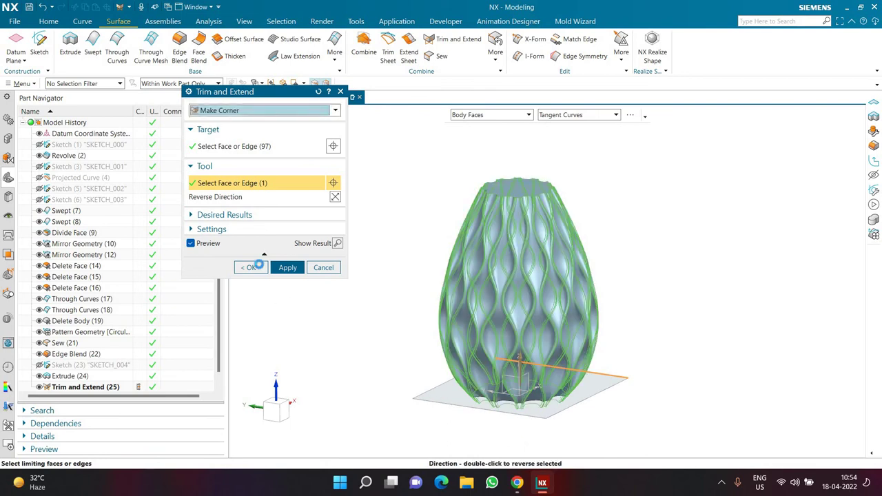
pyautogui.click(256, 267)
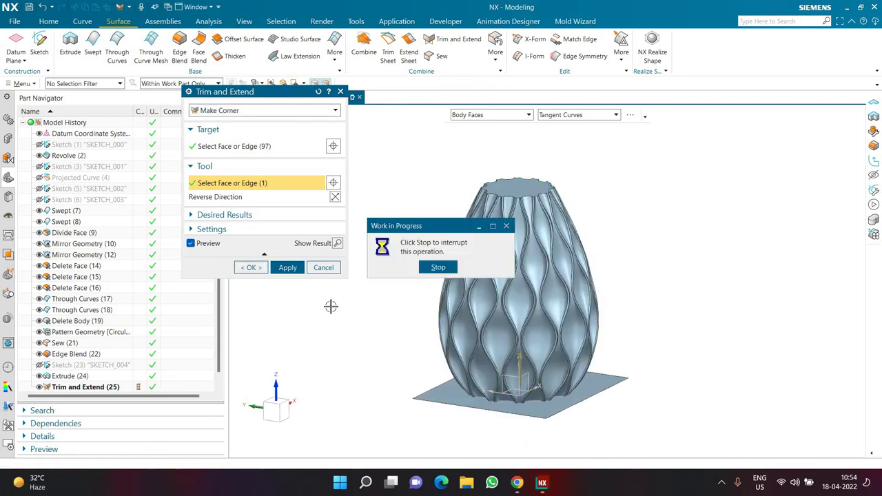
# - Try to shell the closed vase body with a 2 mm wall thickness, leaving its flat upper rim face open
pyautogui.moveTo(458, 250); pyautogui.dragTo(451, 300, button='middle')
pyautogui.scroll(3, 361, 225)
pyautogui.moveTo(380, 246)
pyautogui.mouseDown(button='middle')
pyautogui.moveTo(378, 231)
pyautogui.moveTo(368, 236)
pyautogui.mouseUp(button='middle')
pyautogui.scroll(-2, 368, 237)
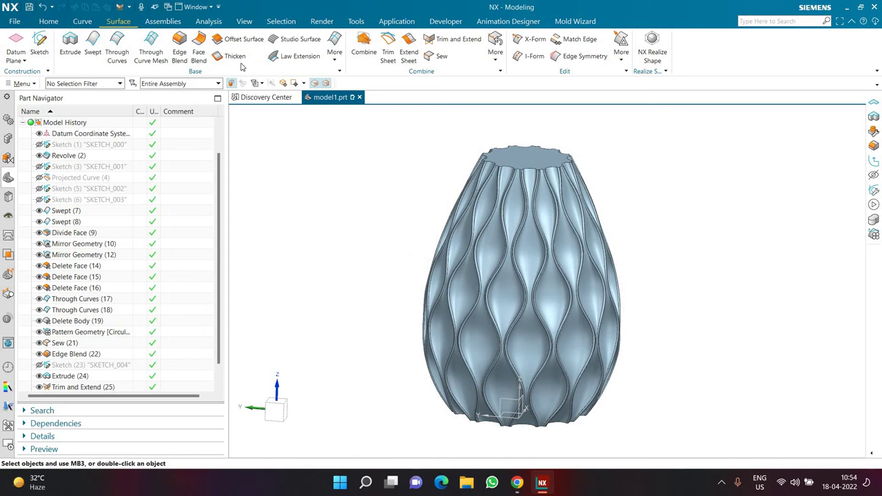
pyautogui.click(48, 21)
pyautogui.click(267, 58)
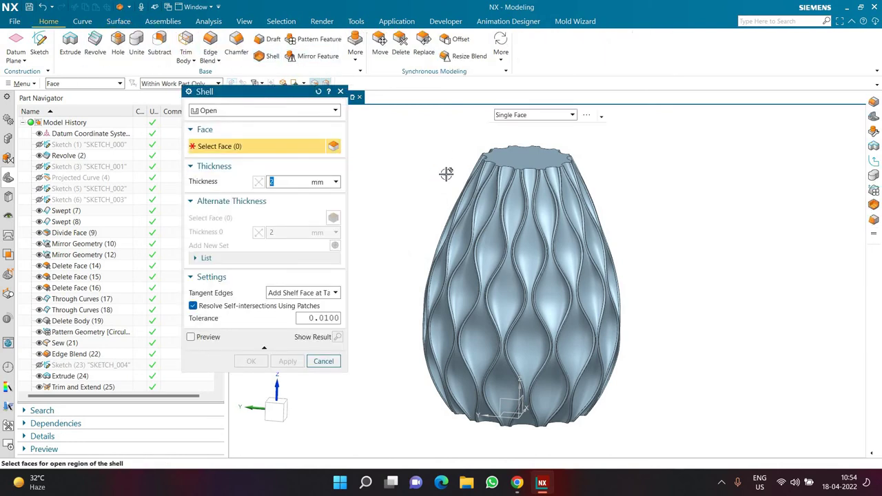
pyautogui.moveTo(447, 174); pyautogui.dragTo(463, 160, button='middle')
pyautogui.scroll(2, 464, 160)
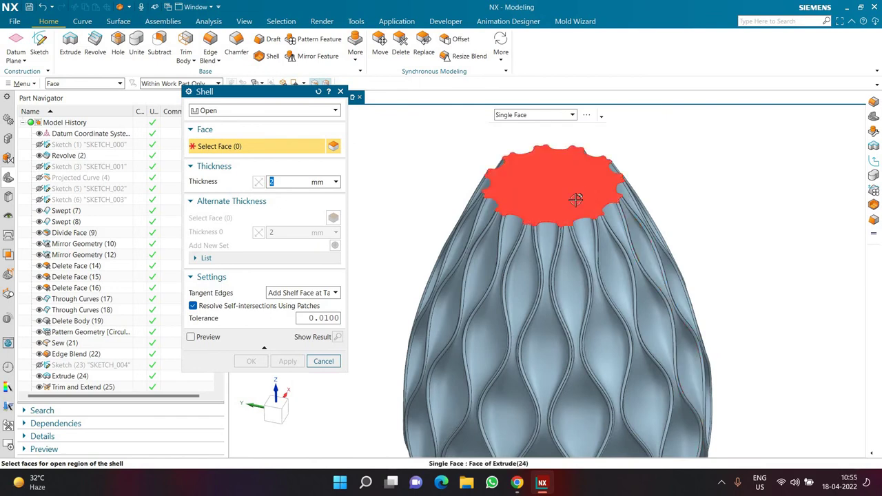
pyautogui.click(588, 193)
pyautogui.click(251, 360)
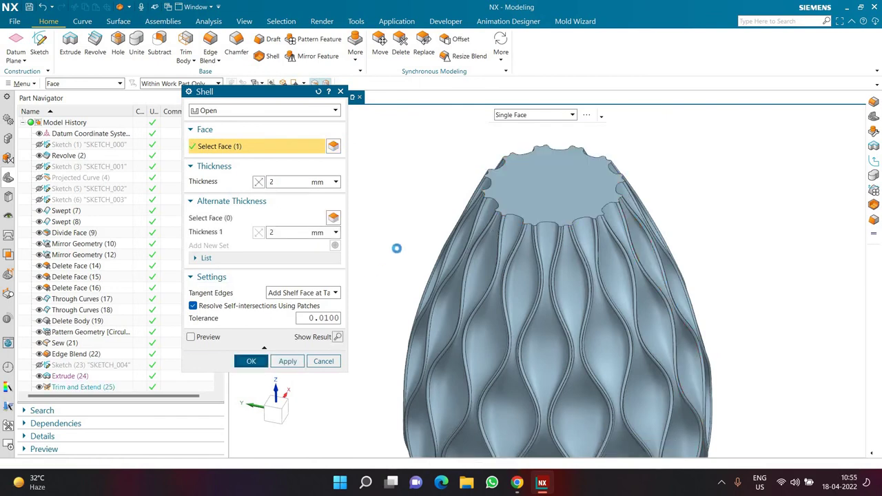
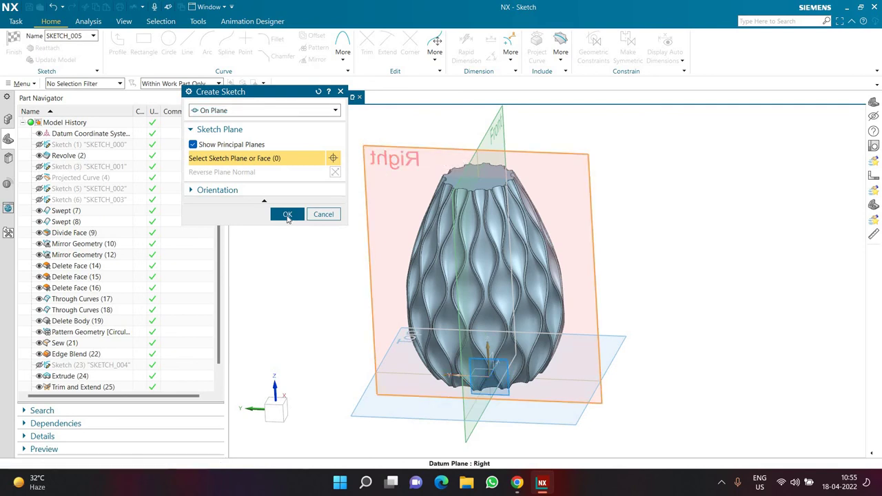
# - Create a sketch on the Right plane and draw a horizontal line about 28 mm long beside the vase's rim
pyautogui.click(288, 214)
pyautogui.scroll(-3, 477, 278)
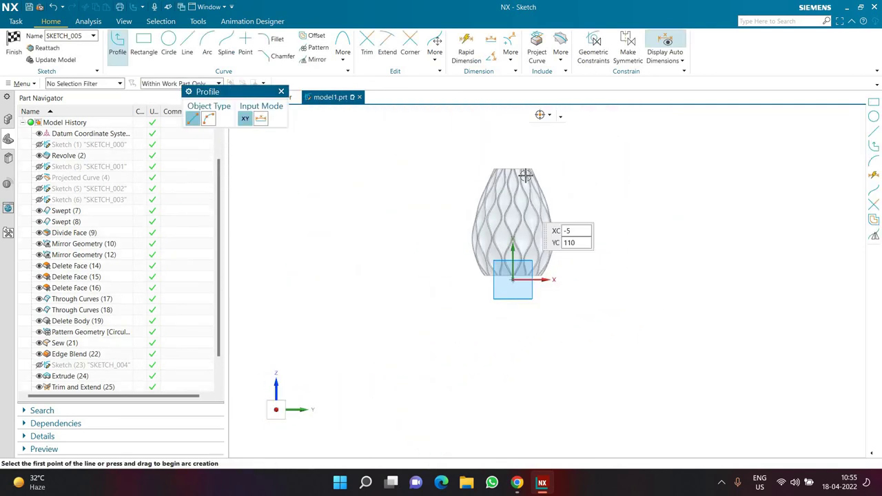
pyautogui.scroll(7, 526, 175)
pyautogui.scroll(-3, 482, 183)
pyautogui.click(187, 51)
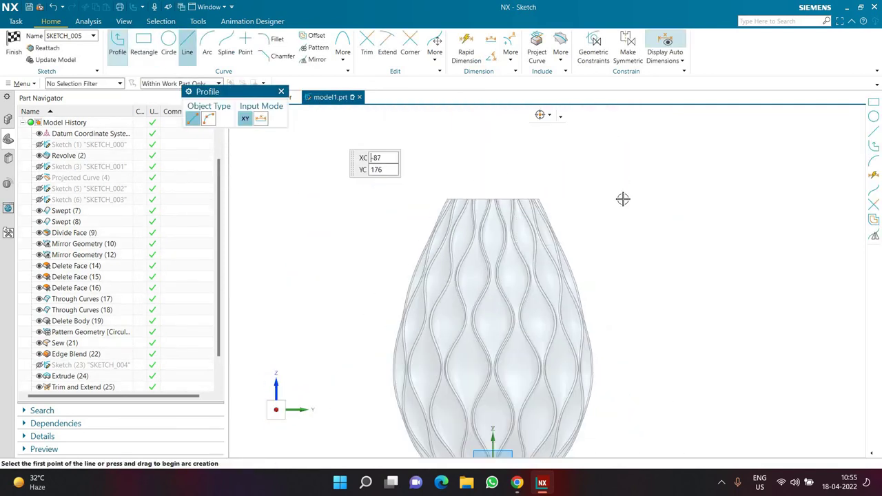
pyautogui.click(607, 196)
pyautogui.scroll(1, 667, 259)
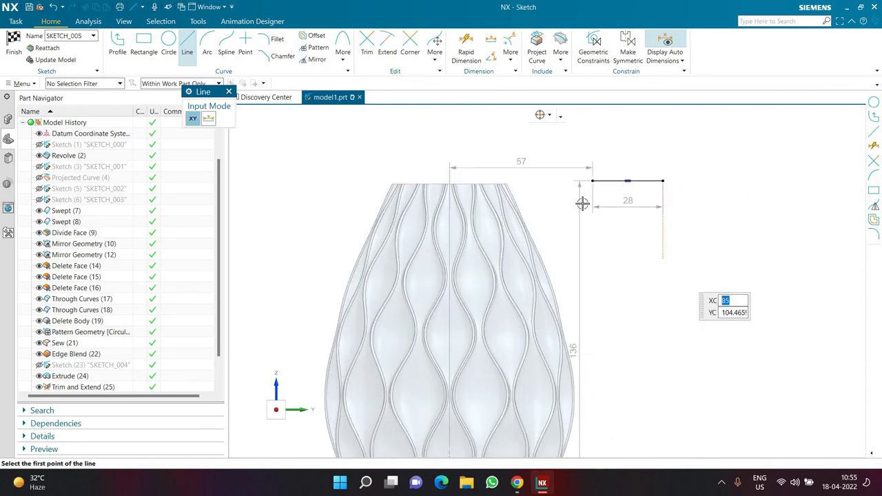
pyautogui.press('Escape')
# - Align the line's inner endpoint horizontally with the corner of the vase's rim
pyautogui.moveTo(578, 206); pyautogui.dragTo(525, 185)
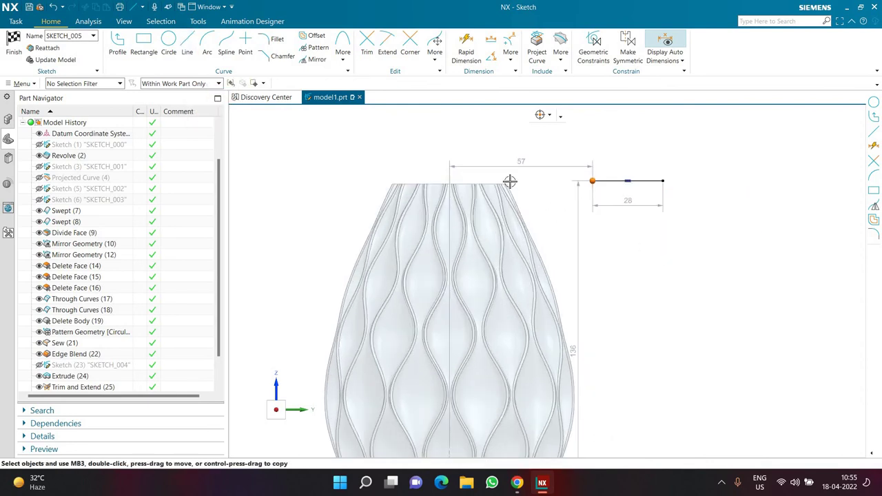
pyautogui.scroll(4, 488, 185)
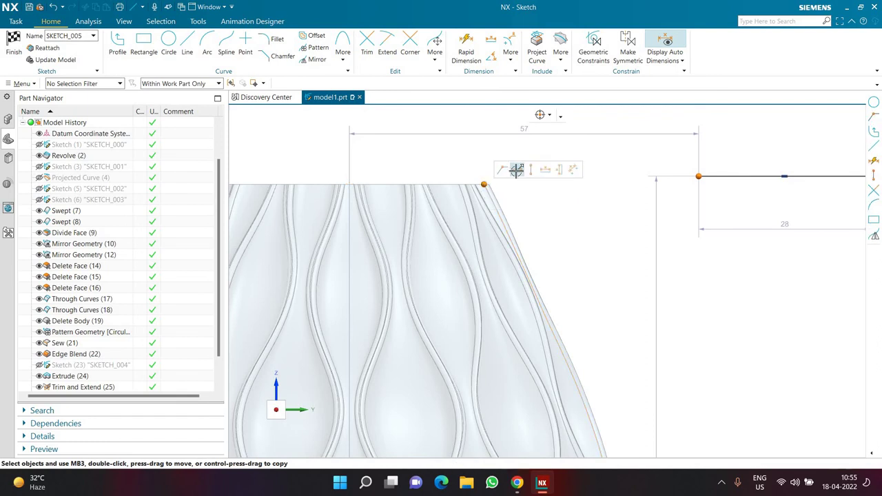
pyautogui.scroll(-5, 513, 174)
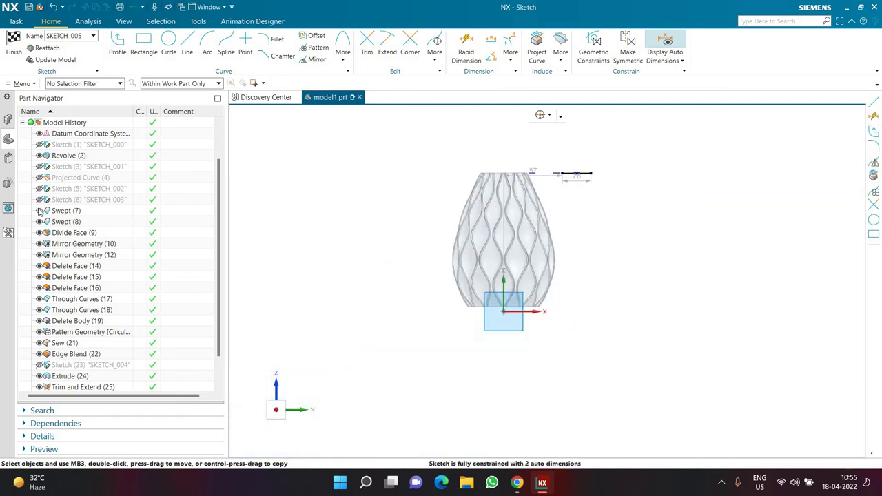
# - Hide the vase body to clear the view of the sketch
pyautogui.hotkey('ctrl', 'b')
pyautogui.press('Escape')
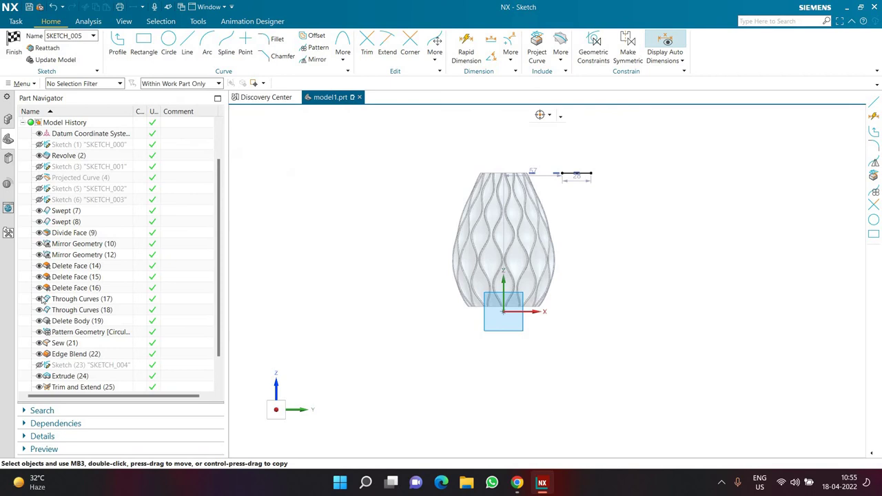
pyautogui.scroll(-1, 42, 296)
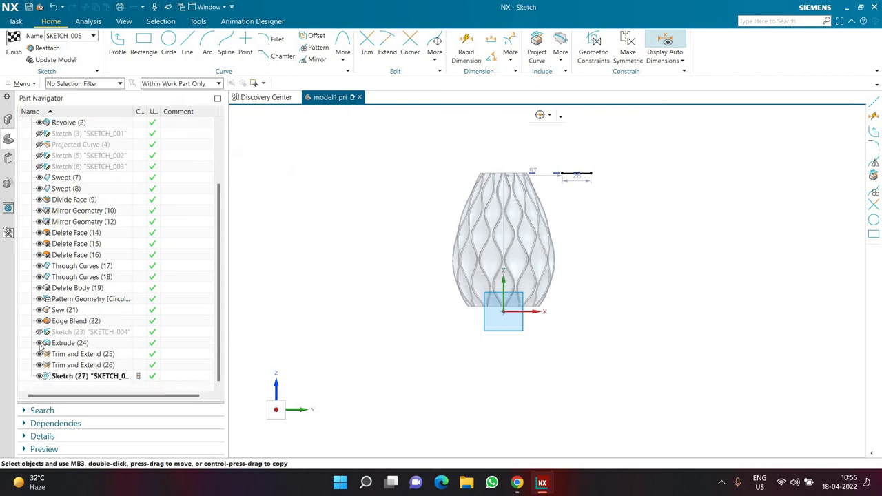
pyautogui.click(40, 345)
pyautogui.scroll(2, 481, 217)
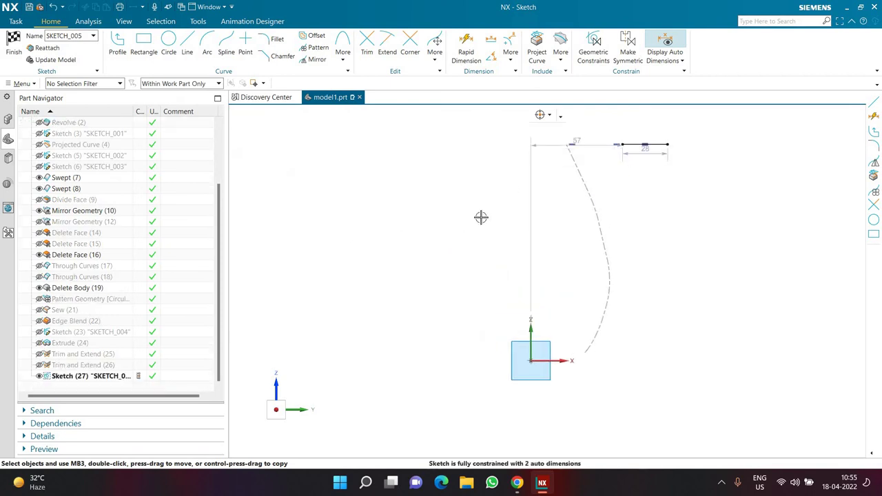
# - Constrain the line's inner endpoint to the sketch's vertical axis and set the line's length to 15 mm
pyautogui.scroll(2, 624, 144)
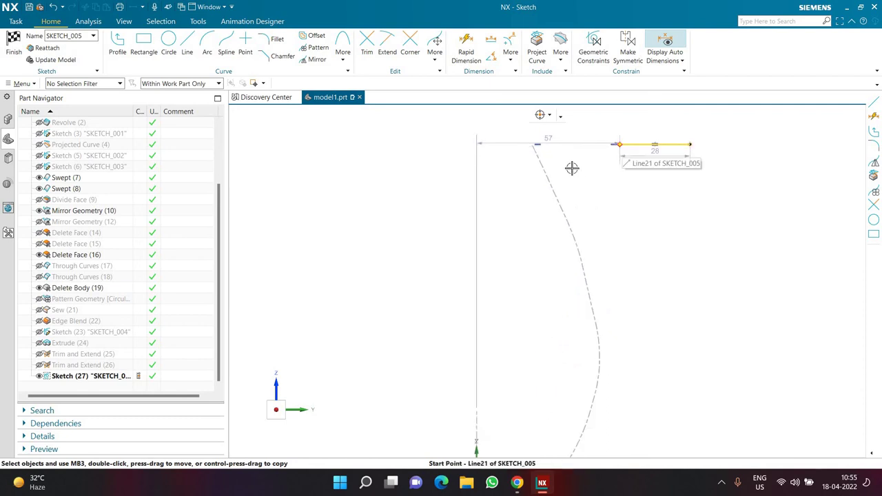
pyautogui.scroll(-2, 572, 169)
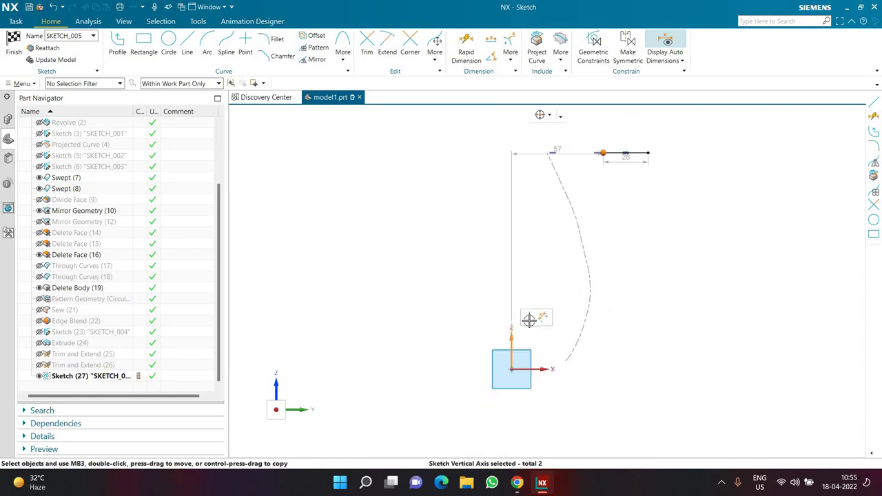
pyautogui.click(529, 320)
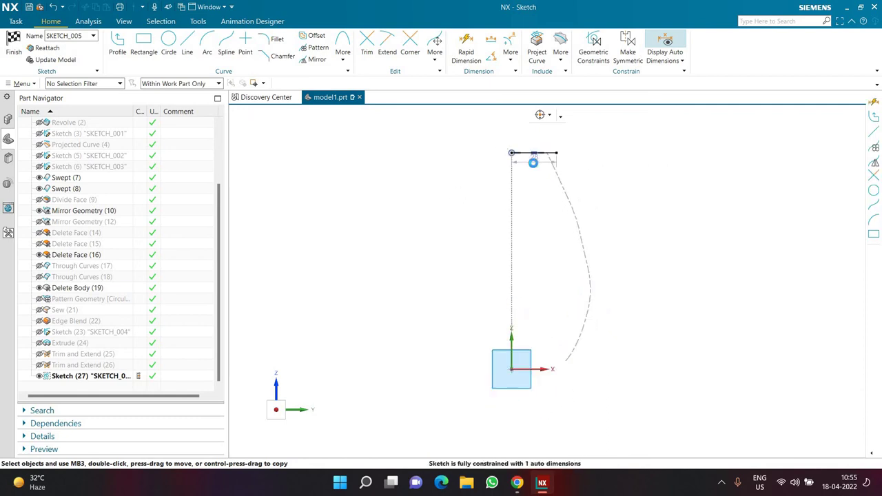
pyautogui.doubleClick(533, 162)
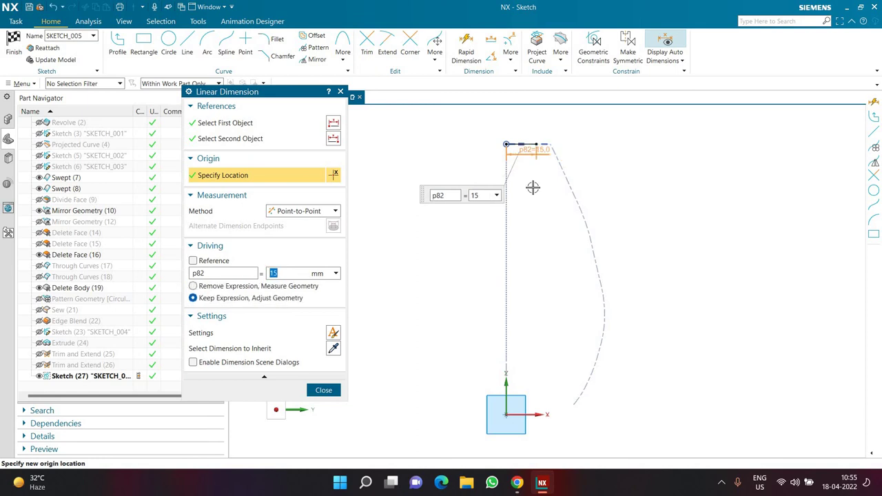
pyautogui.press('Return')
# - Draw a circle about 65 mm in diameter below the line and constrain its center to the vertical axis
pyautogui.click(168, 43)
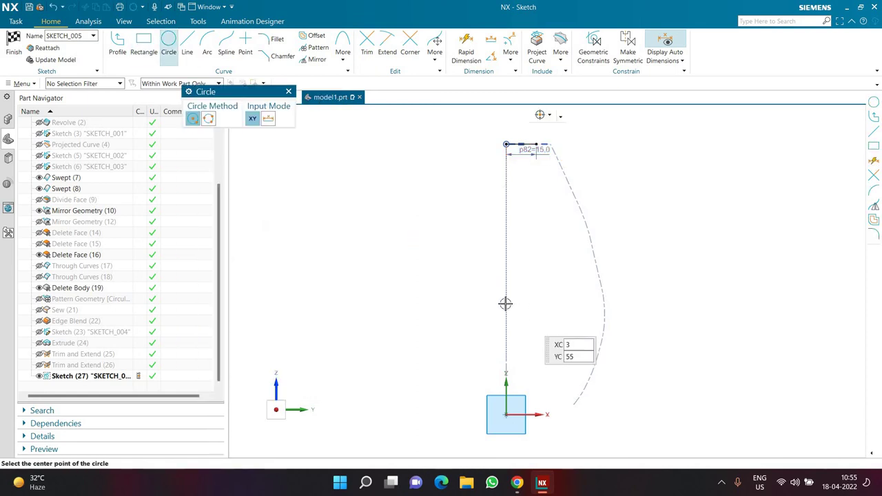
pyautogui.click(506, 304)
pyautogui.click(471, 358)
pyautogui.press('Escape')
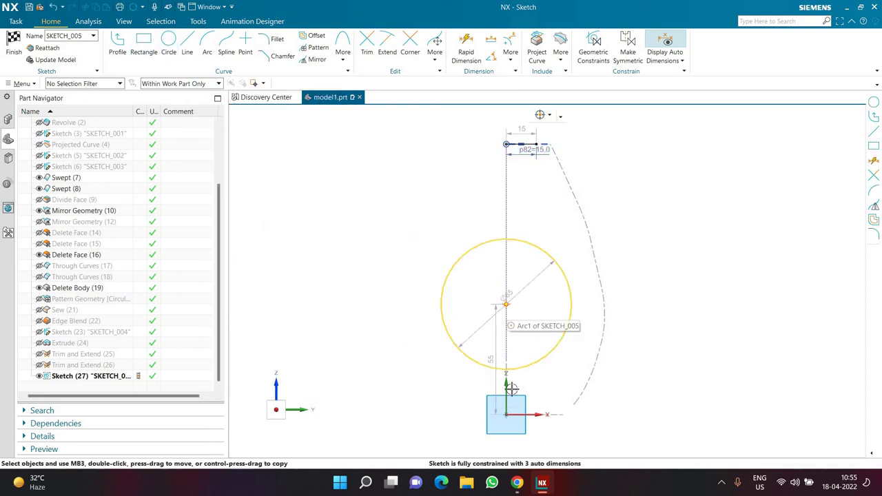
pyautogui.click(507, 304)
pyautogui.click(507, 388)
pyautogui.click(525, 371)
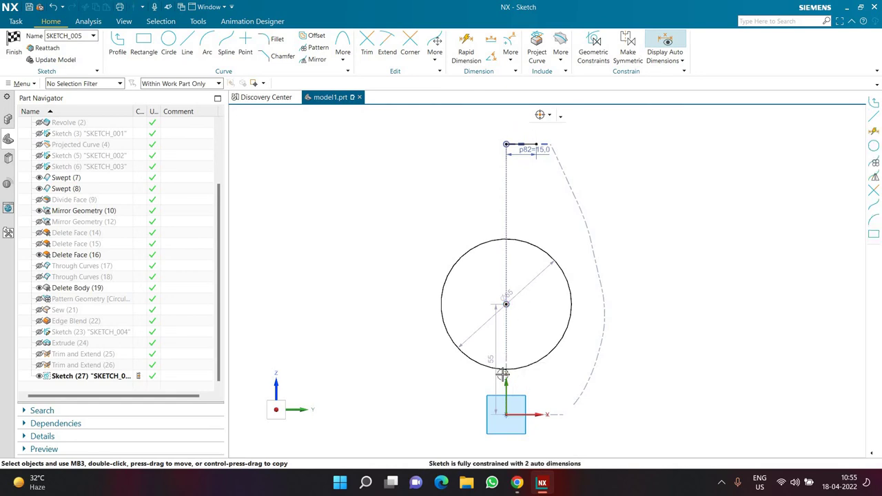
# - Set the circle center's height above the horizontal axis to 50 mm and its diameter to 80 mm
pyautogui.doubleClick(537, 372)
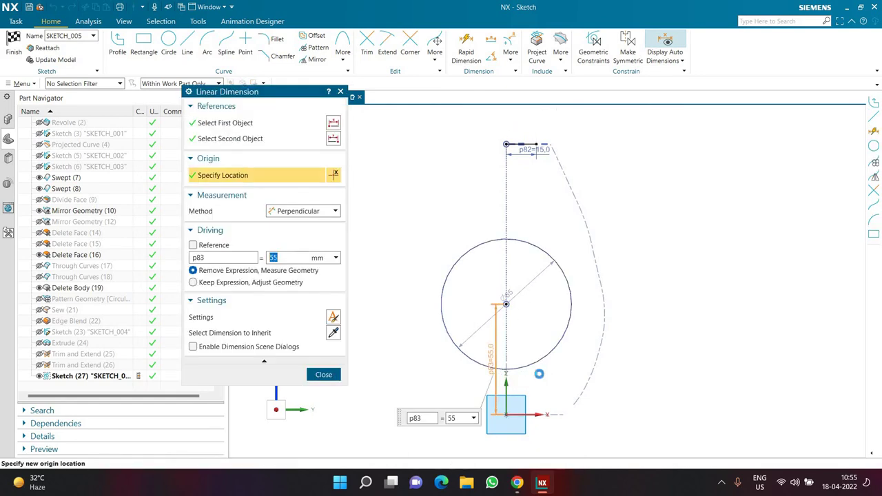
pyautogui.press('Return')
pyautogui.doubleClick(527, 296)
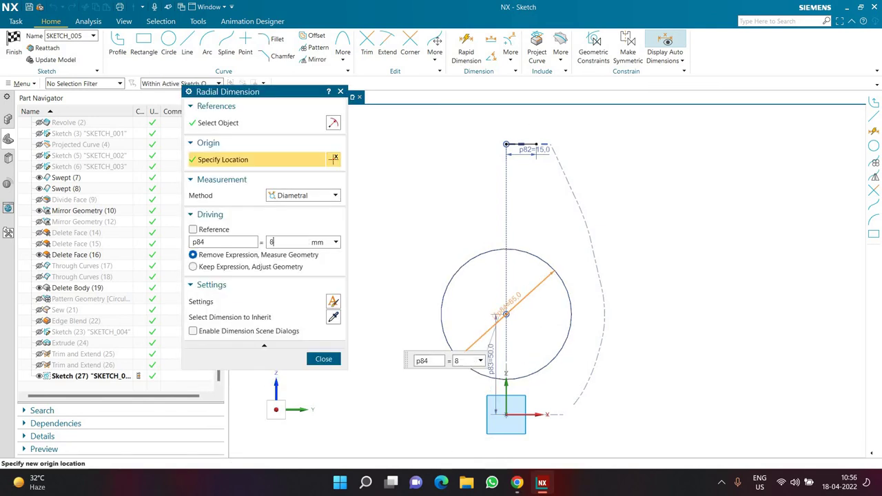
pyautogui.press('Return')
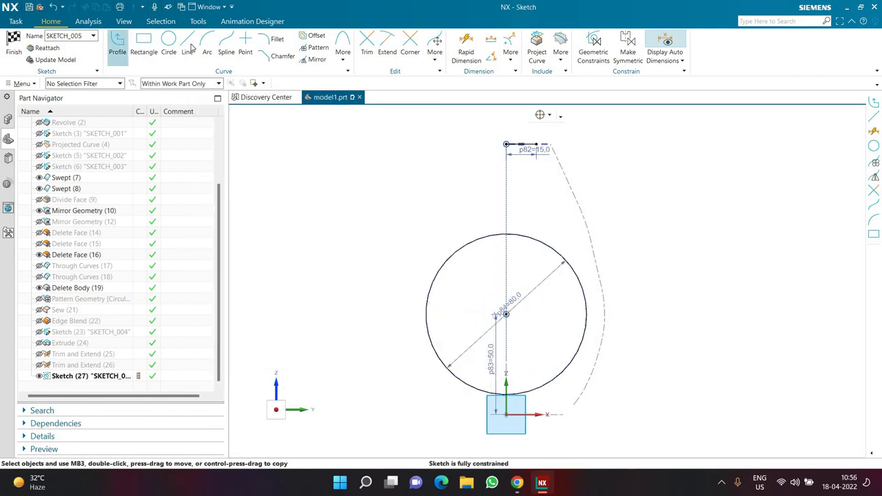
# - Draw a slanted line from the short upper line's free end tangent to the circle
pyautogui.press('l')
pyautogui.click(535, 147)
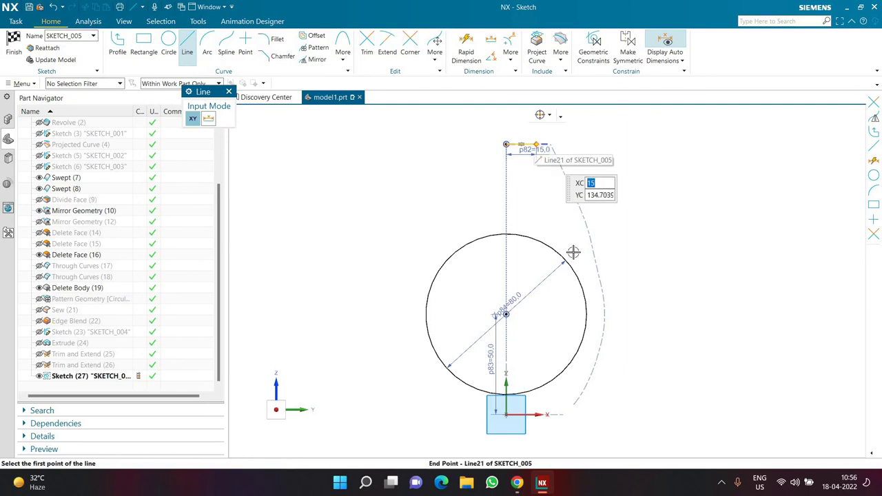
pyautogui.click(582, 292)
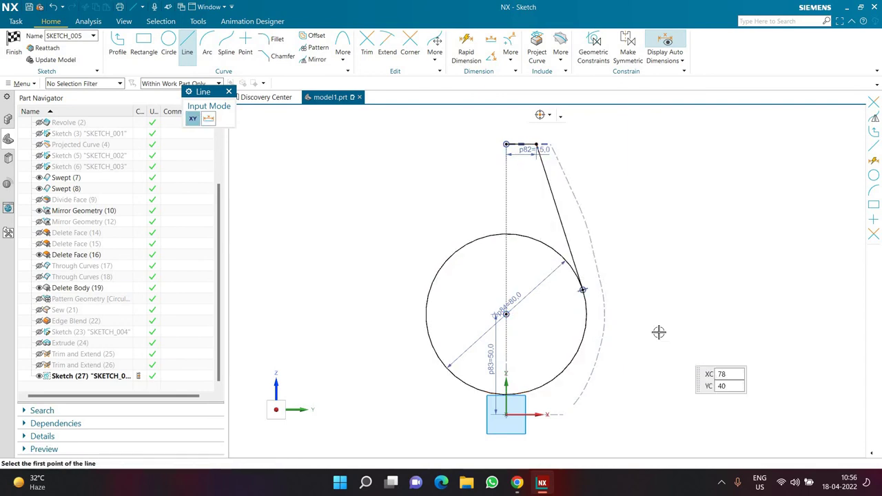
pyautogui.press('Escape')
# - Draw a vertical line along the axis from the upper line's inner endpoint down to the circle's lowest point
pyautogui.click(196, 55)
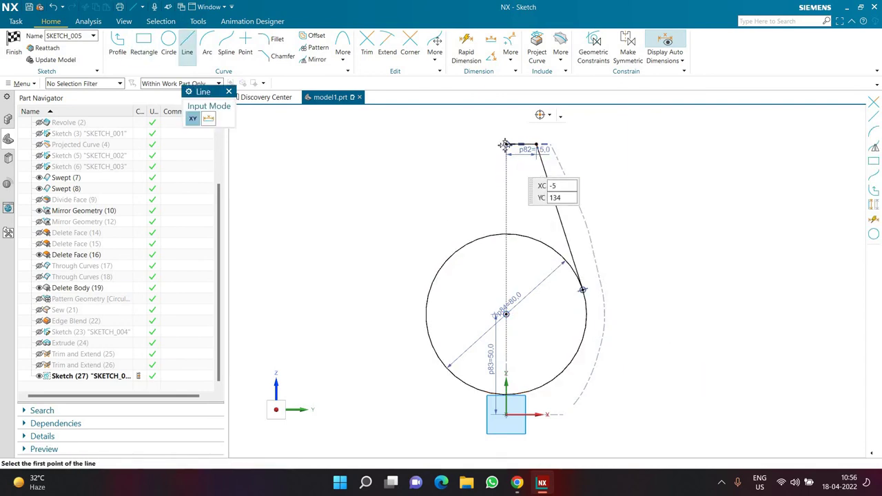
pyautogui.click(507, 145)
pyautogui.click(506, 404)
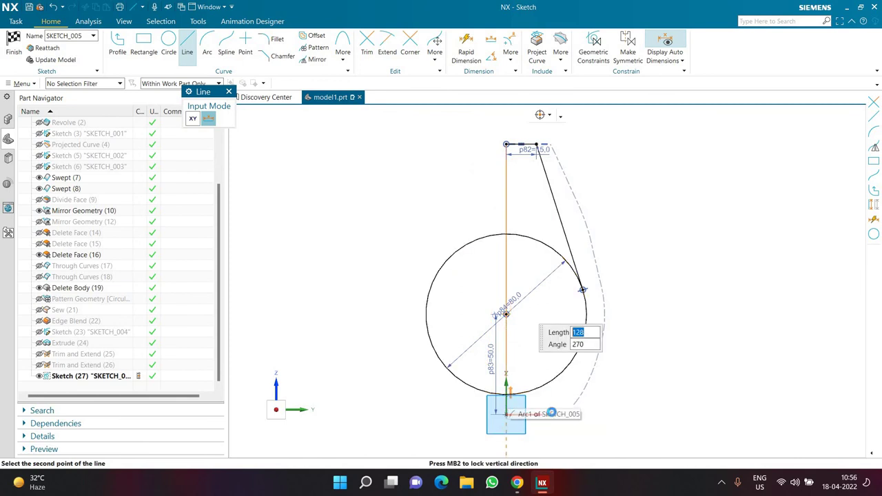
pyautogui.press('Escape')
# - Trim the circle's half beyond the vertical line and the arc inside the profile, and finish the sketch
pyautogui.click(366, 45)
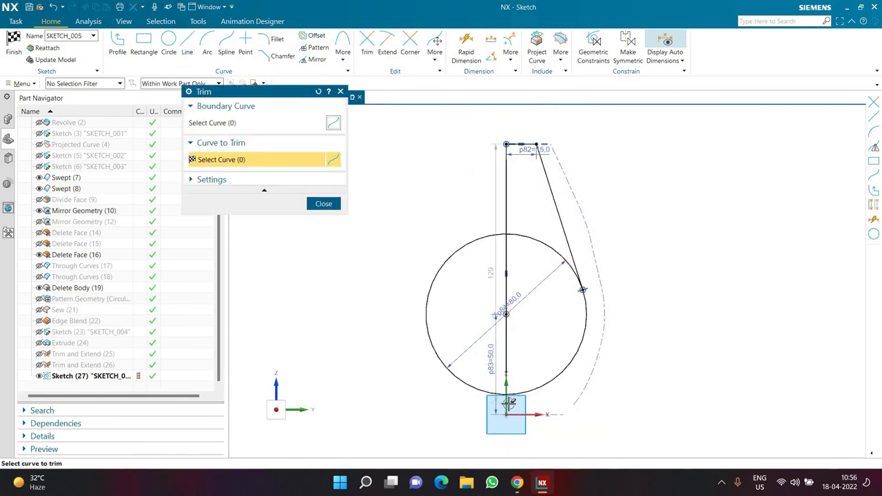
pyautogui.click(442, 378)
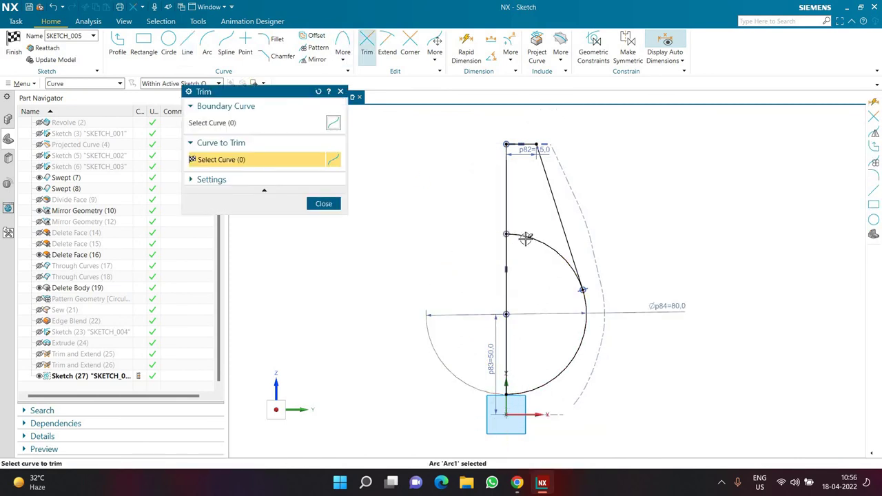
pyautogui.click(526, 239)
pyautogui.press('Escape')
pyautogui.scroll(-3, 531, 264)
pyautogui.scroll(4, 532, 266)
pyautogui.scroll(-1, 533, 304)
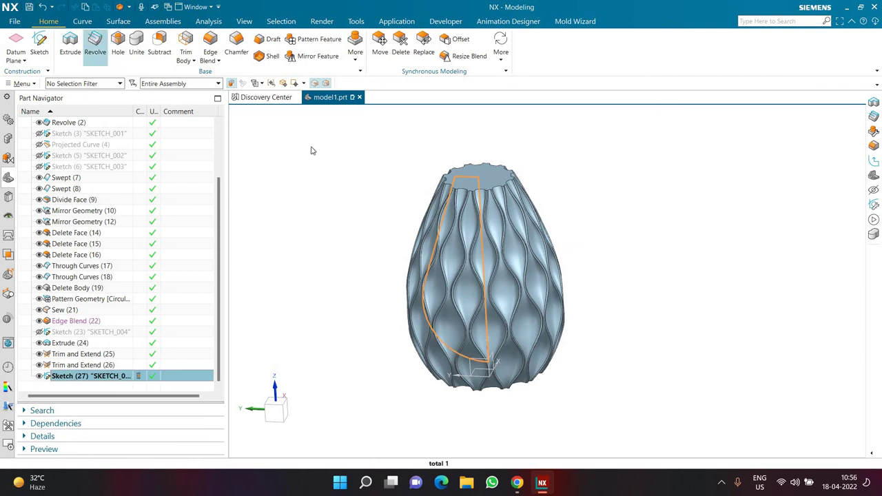
# - Revolve the inner profile sketch 360° about its vertical axis line and subtract it from the vase body
pyautogui.click(96, 43)
pyautogui.click(232, 175)
pyautogui.scroll(3, 483, 295)
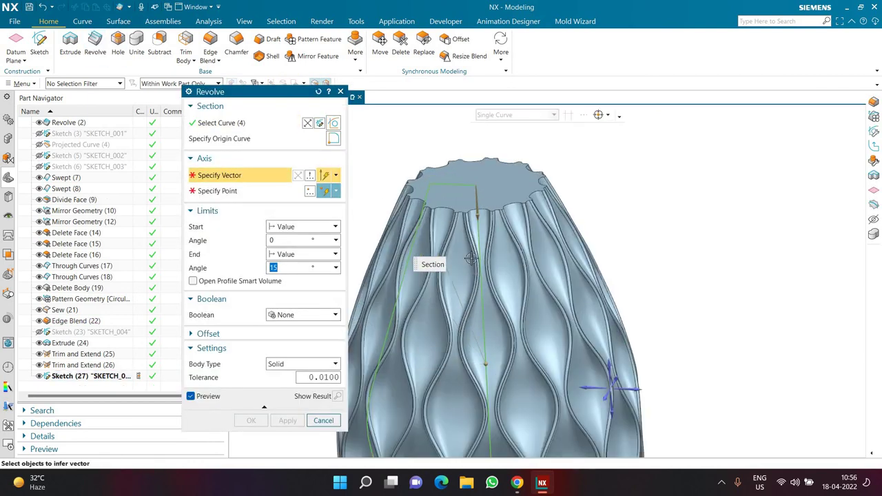
pyautogui.click(483, 284)
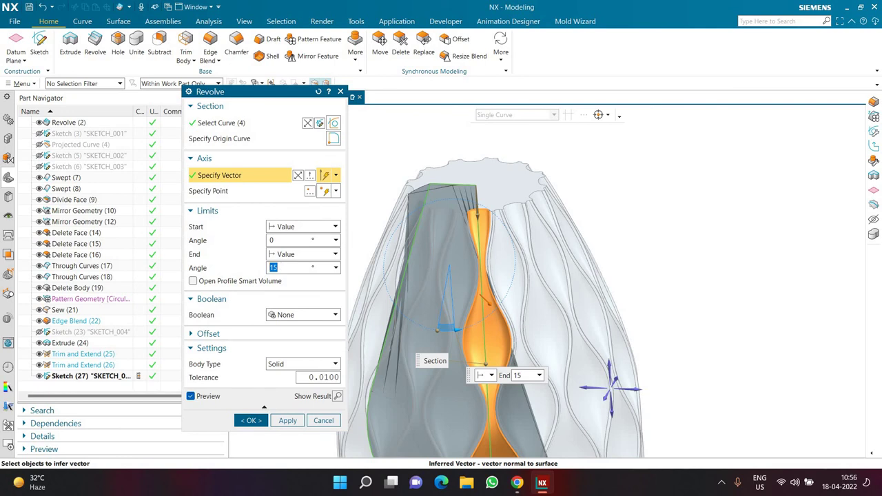
pyautogui.press('Return')
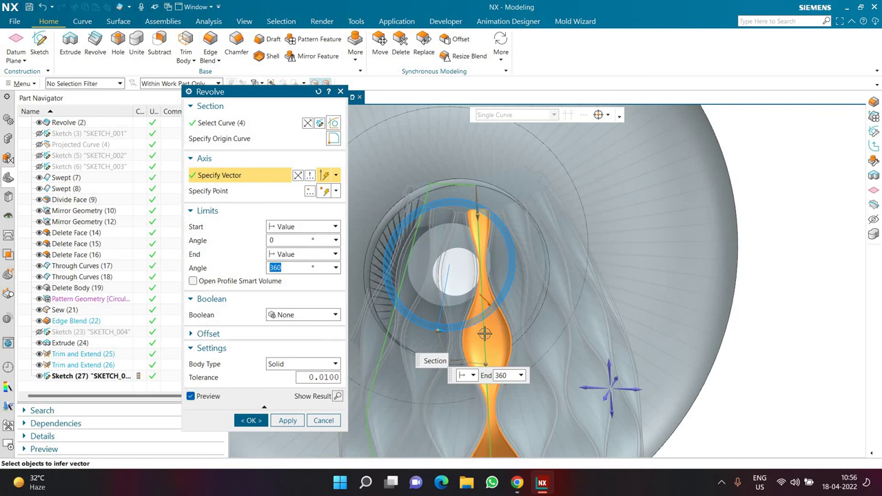
pyautogui.click(485, 334)
pyautogui.scroll(-2, 506, 285)
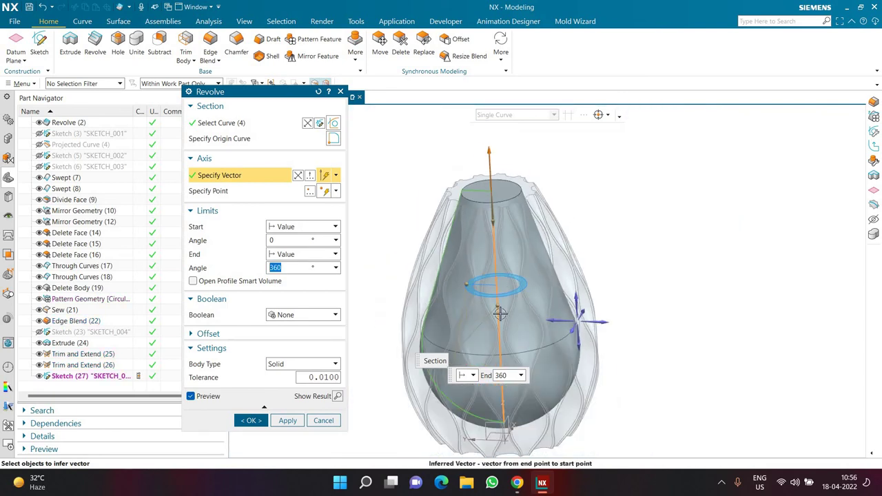
pyautogui.click(292, 318)
pyautogui.click(285, 347)
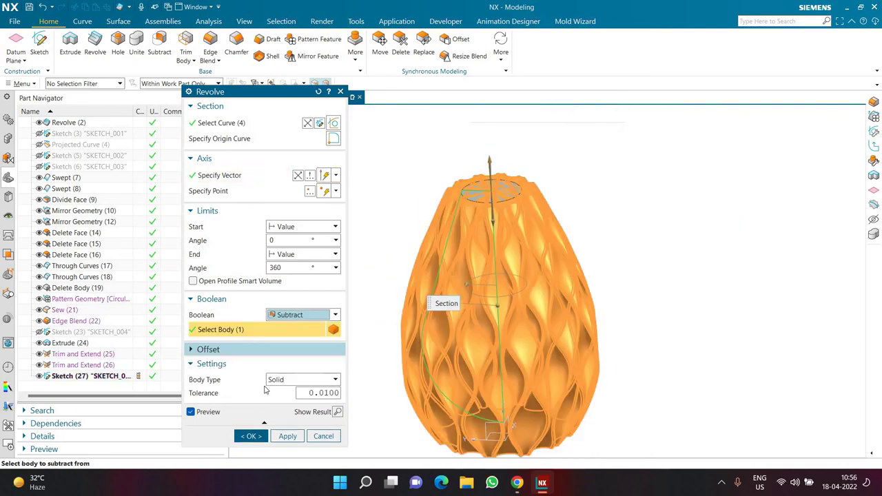
pyautogui.click(253, 436)
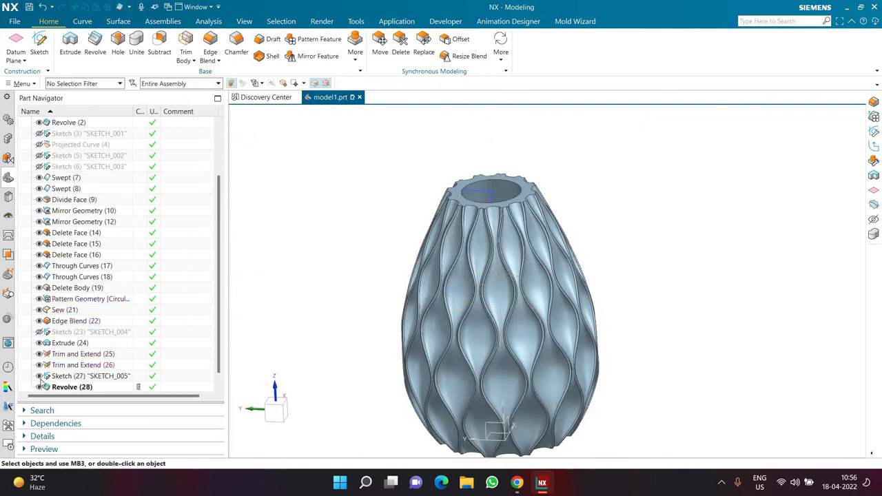
# - Inspect the vase's hollow interior with a one-plane section normal to X, and leave without keeping the section
pyautogui.moveTo(321, 317)
pyautogui.mouseDown(button='middle')
pyautogui.moveTo(329, 331)
pyautogui.moveTo(338, 324)
pyautogui.moveTo(338, 313)
pyautogui.moveTo(316, 308)
pyautogui.mouseUp(button='middle')
pyautogui.hotkey('ctrl', 'h')
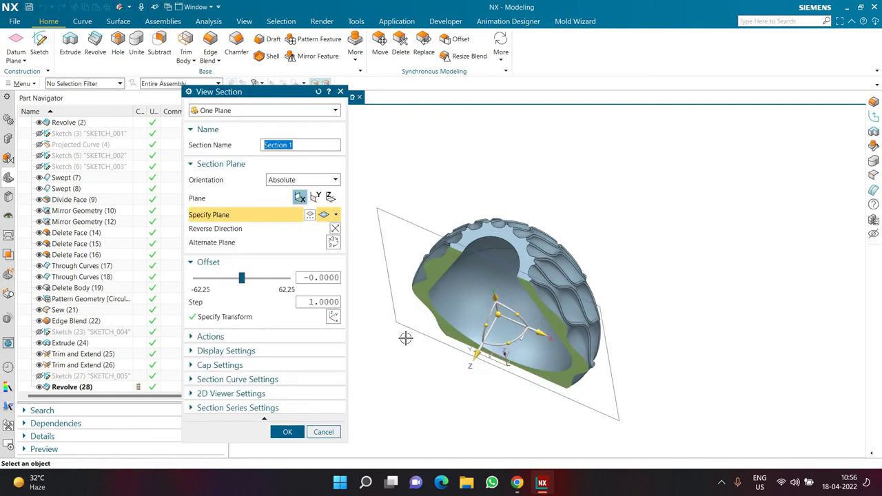
pyautogui.moveTo(424, 294); pyautogui.dragTo(425, 260, button='middle')
pyautogui.press('Escape')
# - Chamfer the circular inner edge of the vase's mouth with a symmetric 3 mm distance
pyautogui.scroll(4, 453, 190)
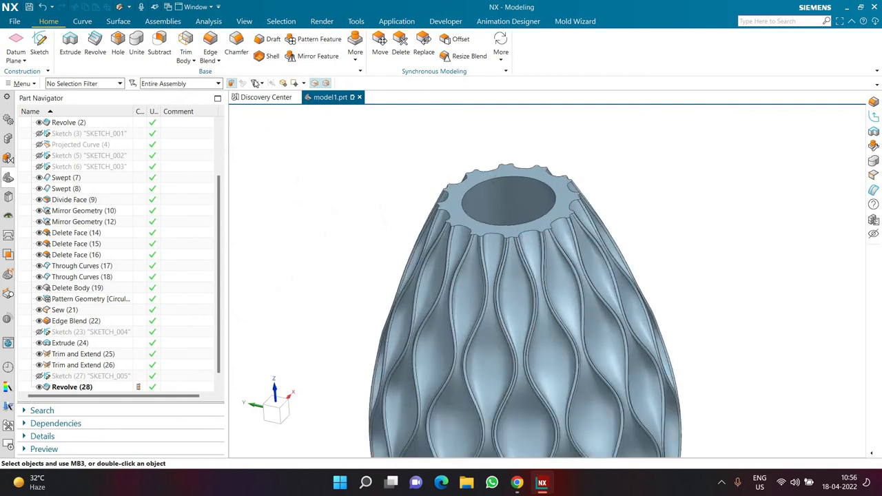
pyautogui.click(236, 47)
pyautogui.click(474, 188)
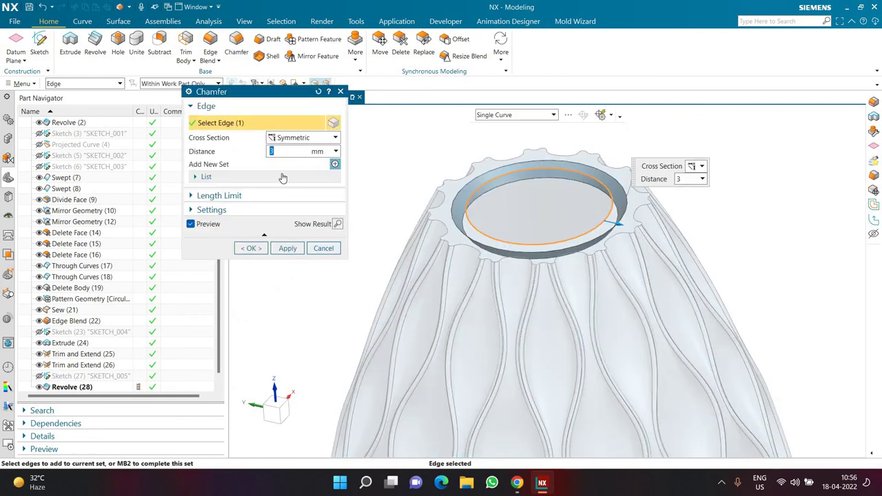
pyautogui.click(249, 248)
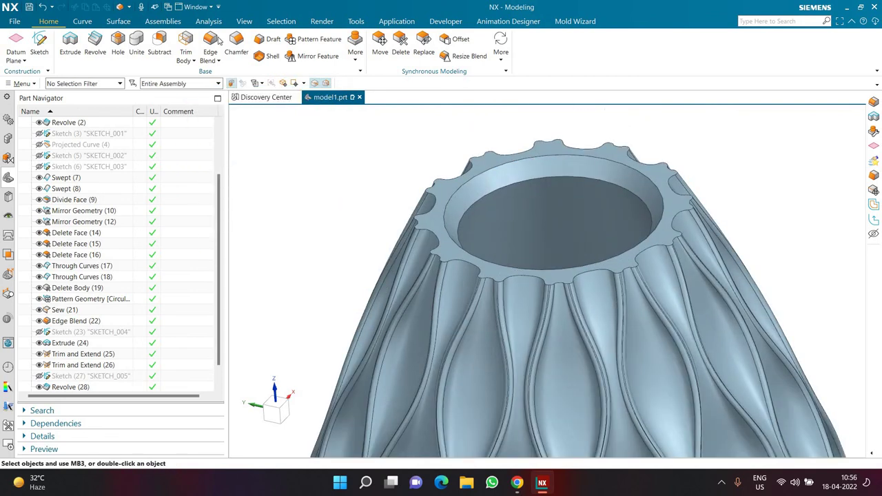
# - Apply a 2 mm circular edge blend to both edges of the mouth's chamfer, selecting them as single curves
pyautogui.click(211, 42)
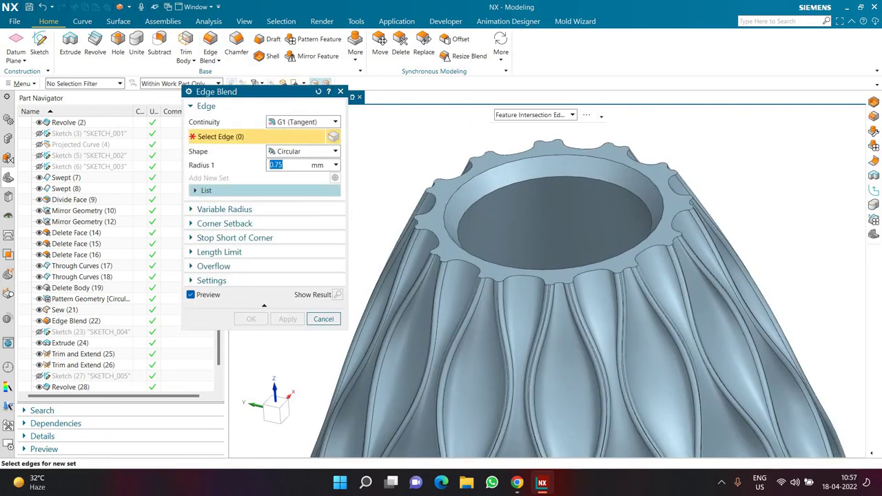
pyautogui.click(510, 118)
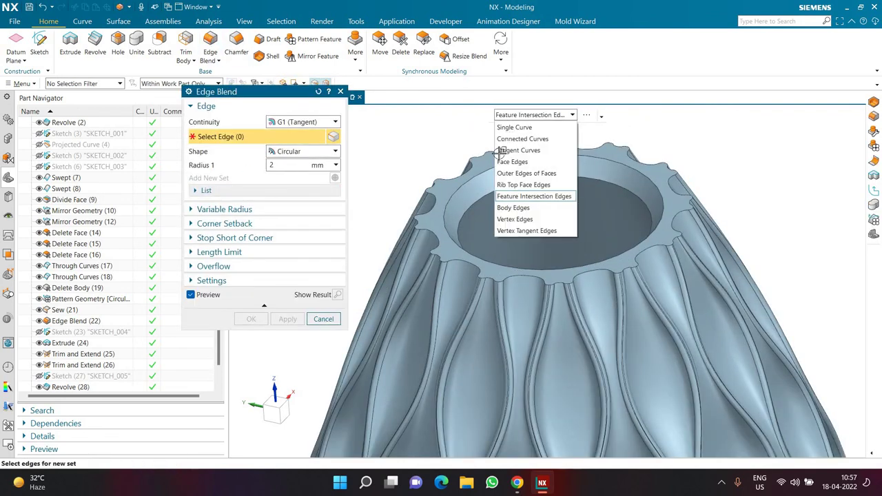
pyautogui.click(513, 126)
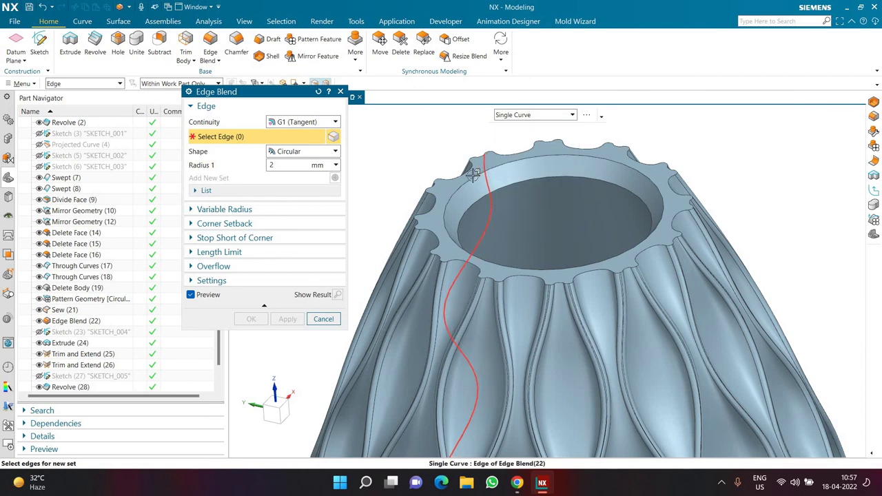
pyautogui.click(475, 183)
pyautogui.click(465, 228)
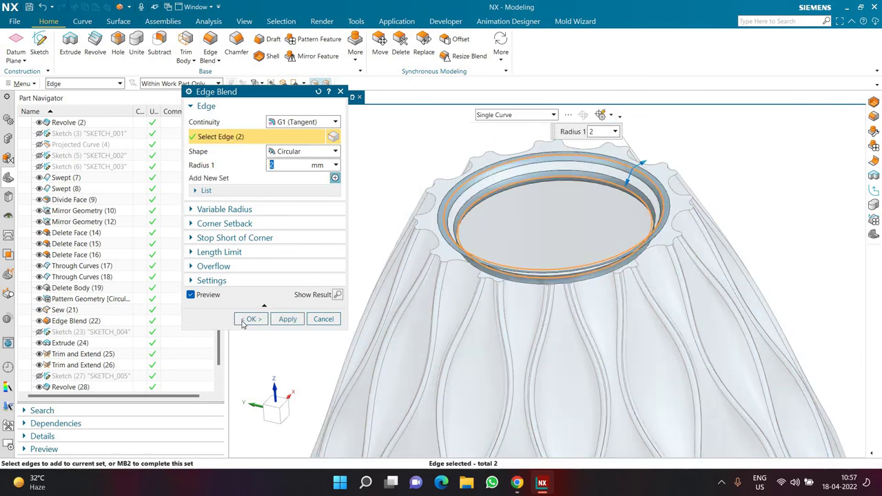
pyautogui.middleClick(357, 234)
# - Turn on the perspective view and set the display style to studio shading
pyautogui.scroll(-5, 338, 186)
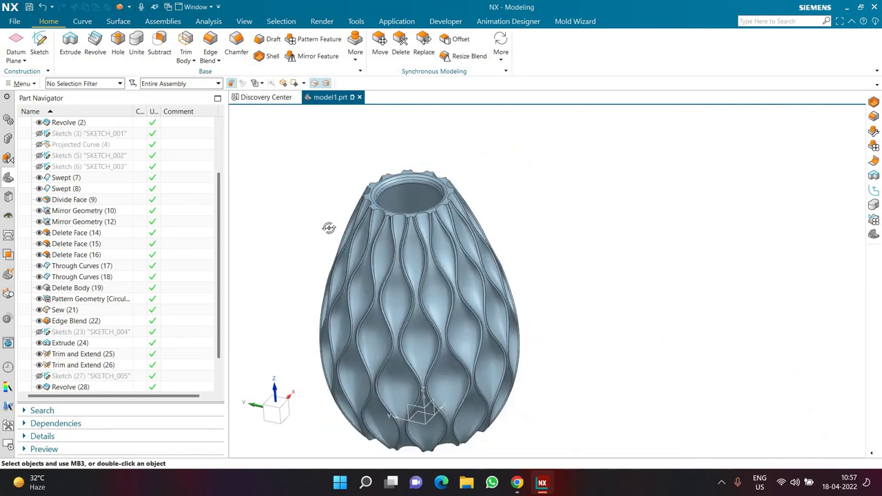
pyautogui.moveTo(329, 228); pyautogui.dragTo(414, 111, button='middle')
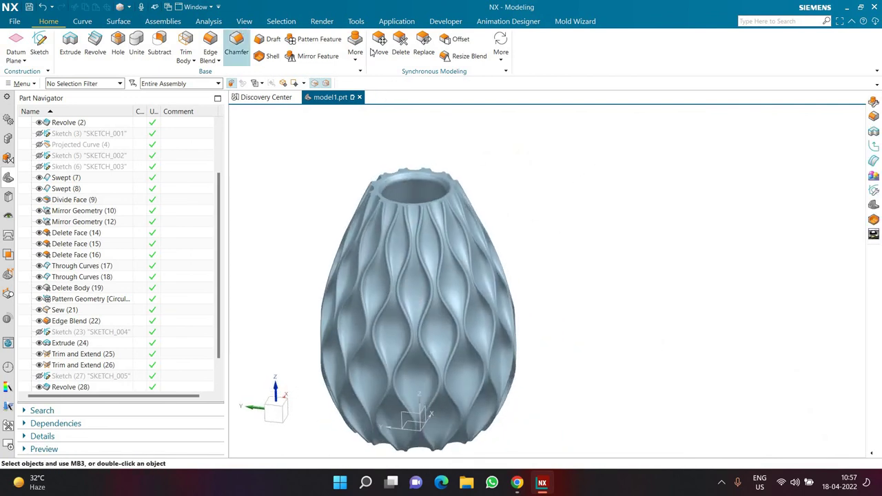
pyautogui.click(244, 21)
pyautogui.click(528, 47)
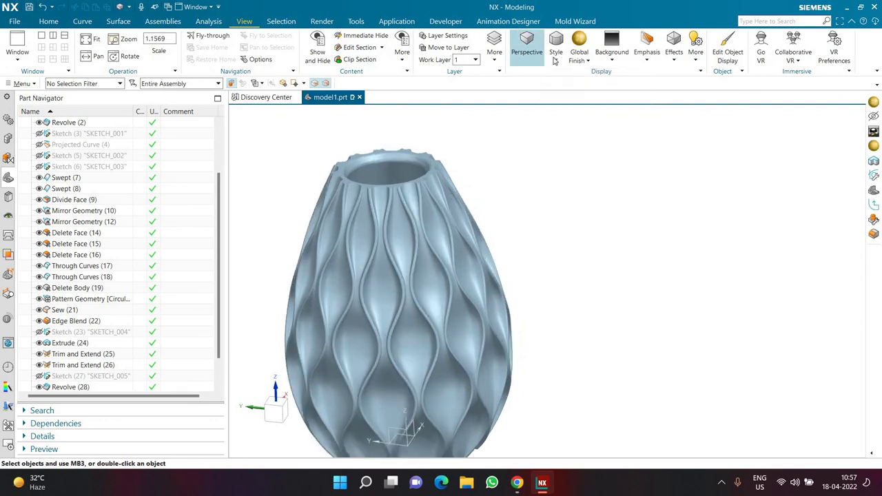
pyautogui.click(556, 60)
pyautogui.click(573, 178)
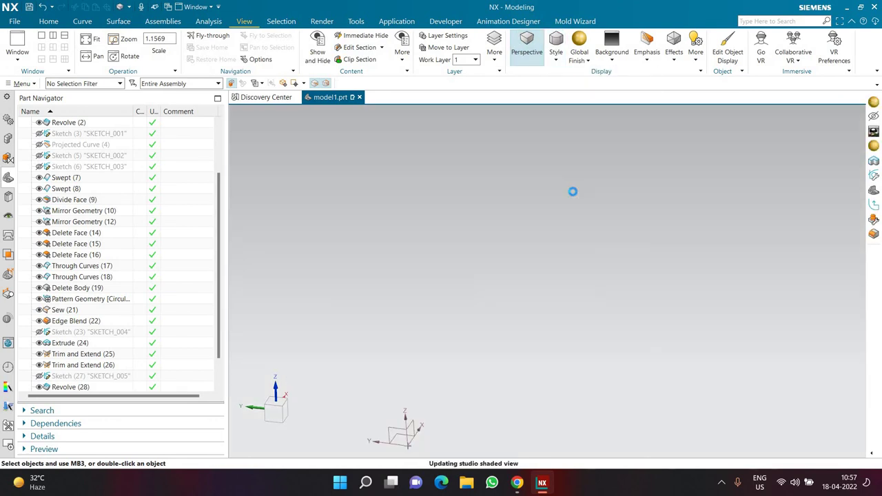
# - Change the vase body's display color to olive yellow
pyautogui.moveTo(586, 239); pyautogui.dragTo(586, 246, button='middle')
pyautogui.hotkey('ctrl', 'j')
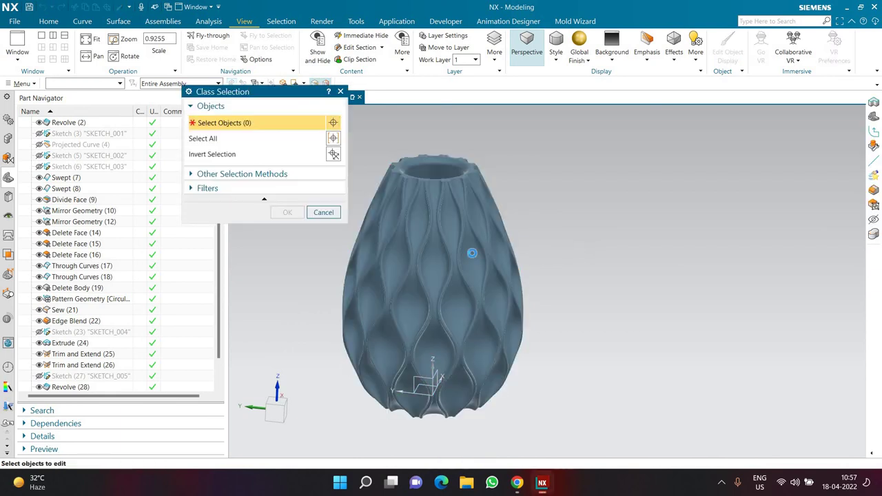
pyautogui.click(473, 253)
pyautogui.middleClick(473, 253)
pyautogui.click(315, 157)
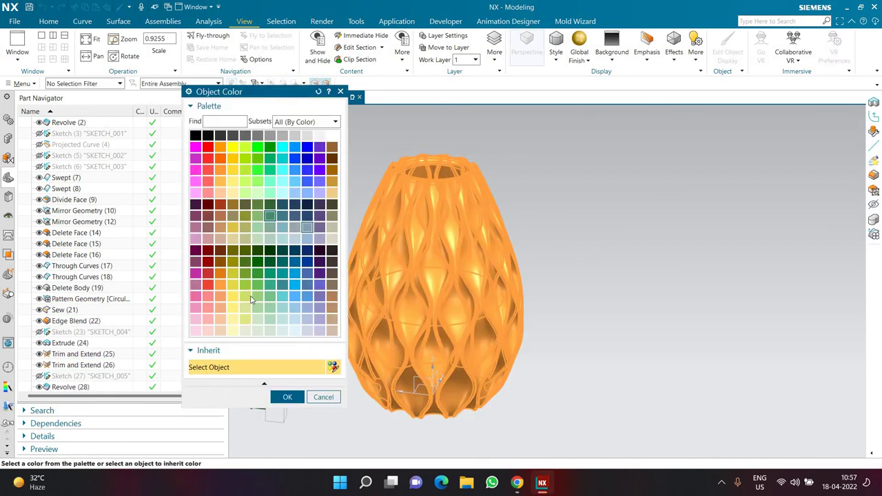
pyautogui.click(286, 397)
pyautogui.click(288, 406)
# - Hide the datum coordinate system so only the finished vase is displayed
pyautogui.moveTo(336, 259); pyautogui.dragTo(341, 273, button='middle')
pyautogui.scroll(1, 597, 260)
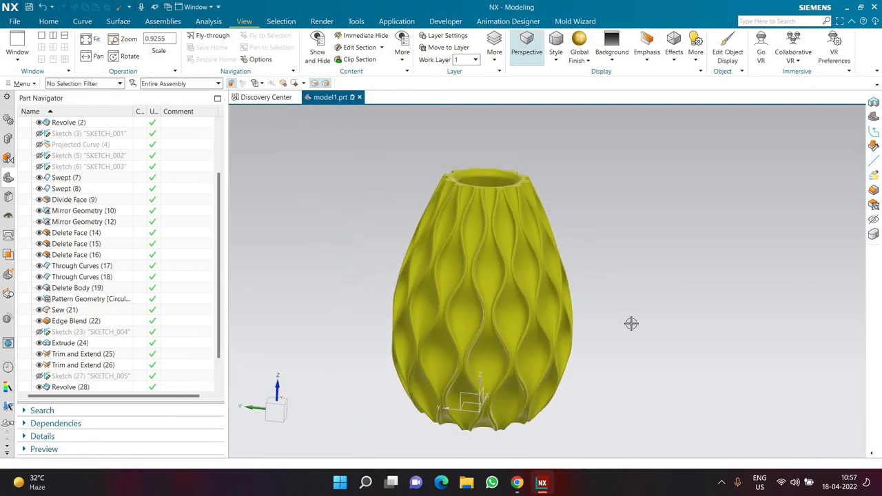
pyautogui.moveTo(614, 315); pyautogui.dragTo(146, 288, button='middle')
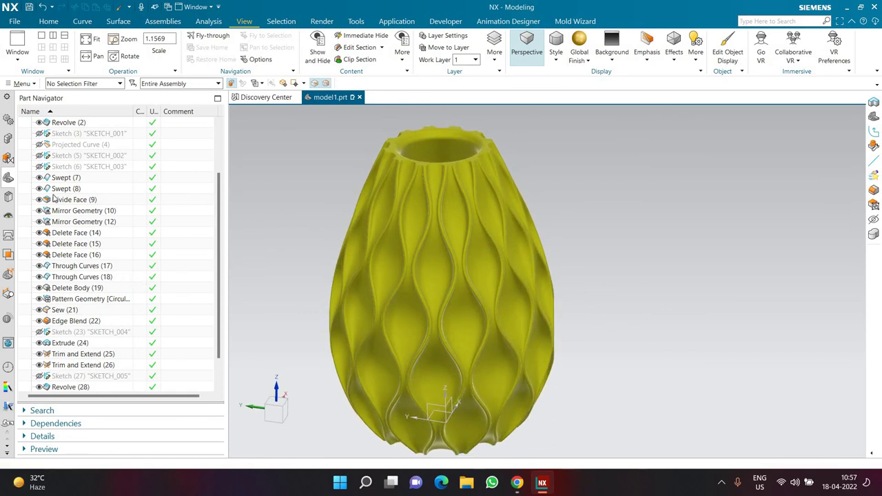
pyautogui.scroll(2, 53, 197)
pyautogui.click(39, 167)
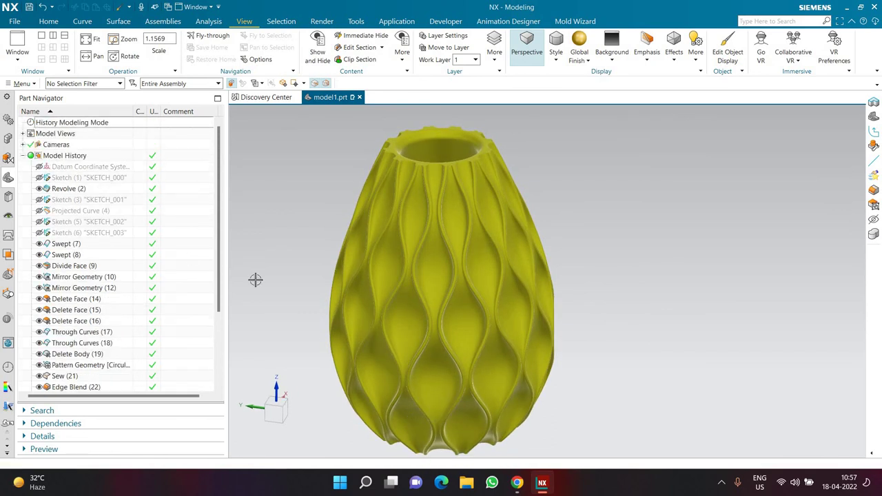
pyautogui.moveTo(276, 272)
pyautogui.mouseDown(button='middle')
pyautogui.moveTo(278, 244)
pyautogui.moveTo(278, 281)
pyautogui.moveTo(290, 283)
pyautogui.moveTo(274, 288)
pyautogui.mouseUp(button='middle')
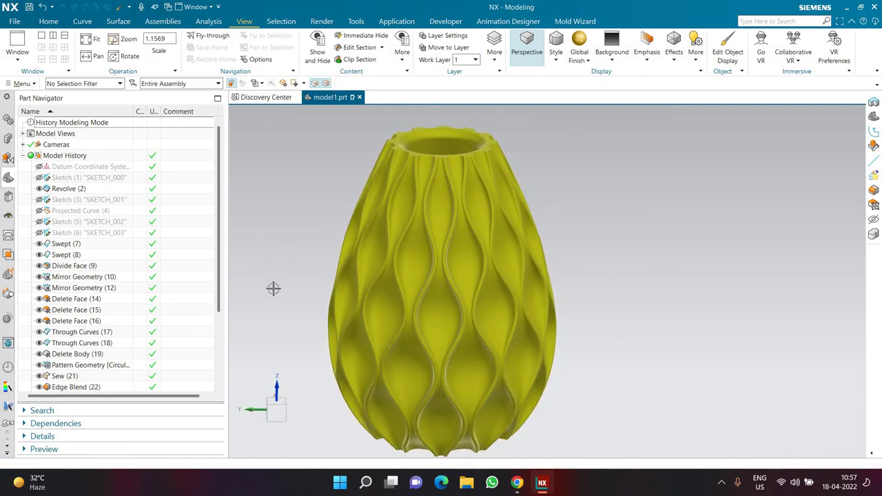